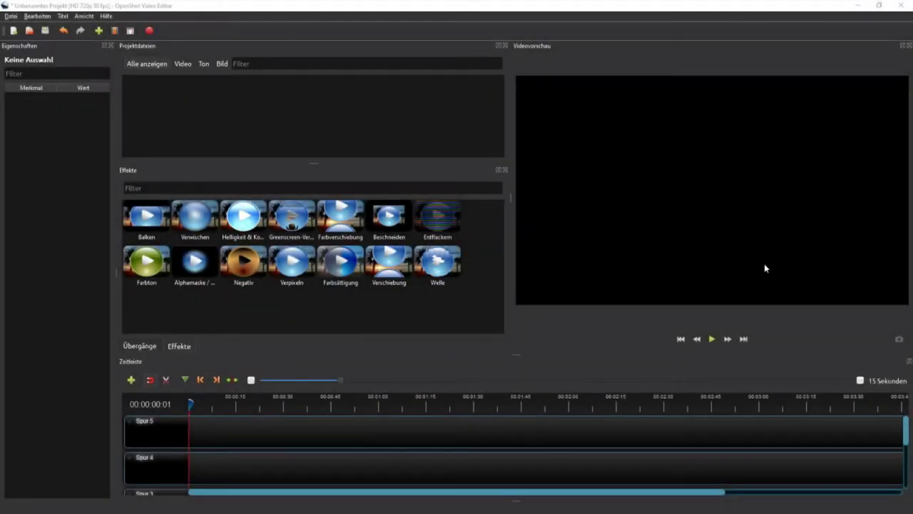
Step: Switch to the Erweiterte Ansicht layout and dock Projektdateien above the Effekte panel
{"action": "left_click", "coordinate": [84, 16]}
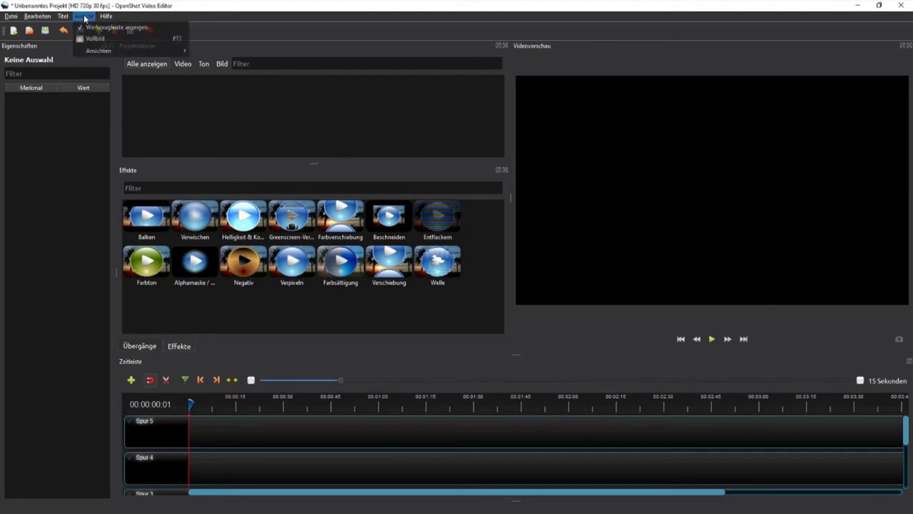
{"action": "mouse_move", "coordinate": [109, 51]}
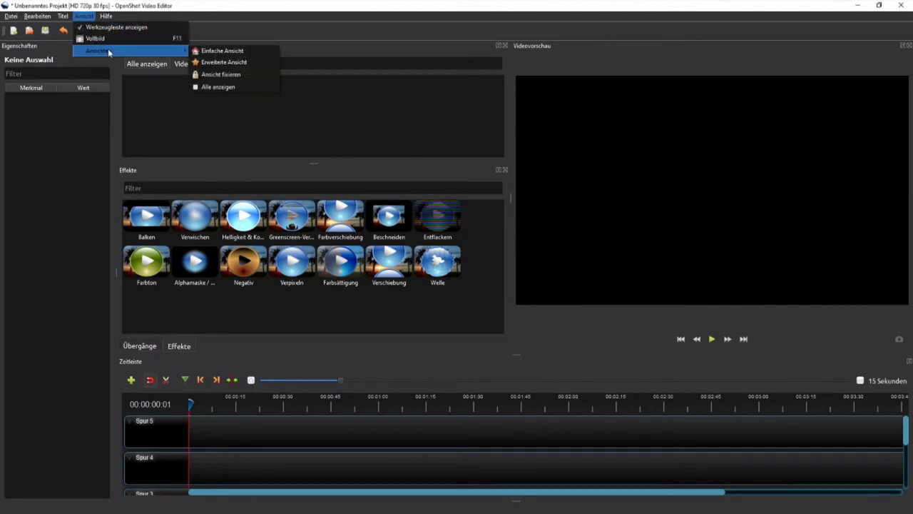
{"action": "left_click", "coordinate": [220, 62]}
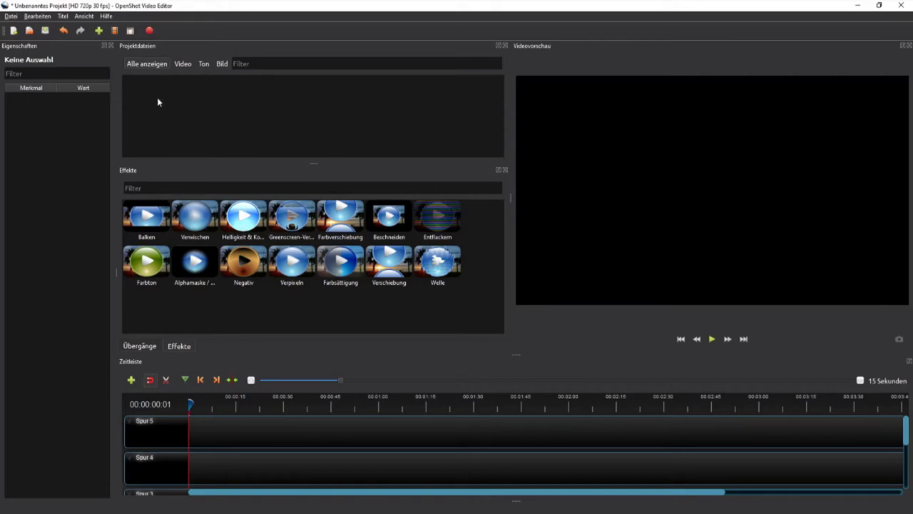
{"action": "left_click_drag", "start_coordinate": [128, 45], "coordinate": [178, 73]}
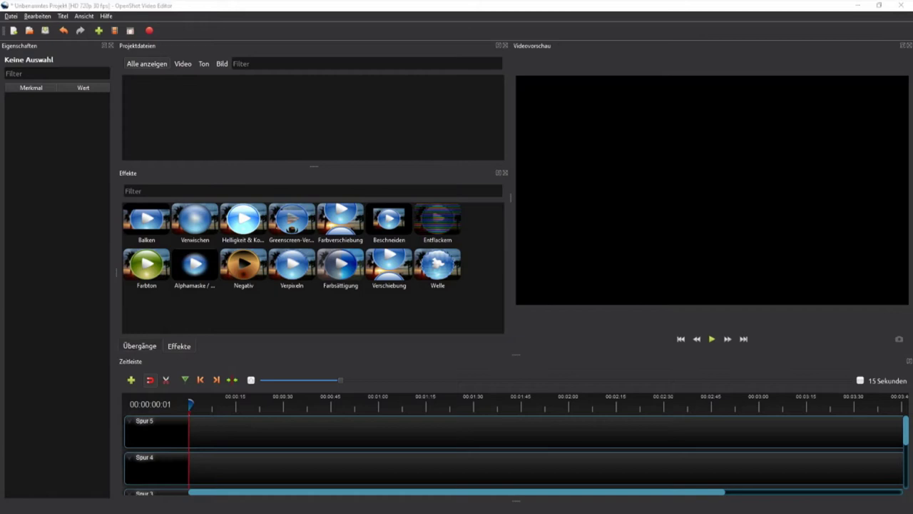
Step: Import 'OpenShot - Teil 1 fertig.mp4' into Projektdateien and try dragging it toward the timeline
{"action": "left_click_drag", "start_coordinate": [674, 257], "coordinate": [264, 143]}
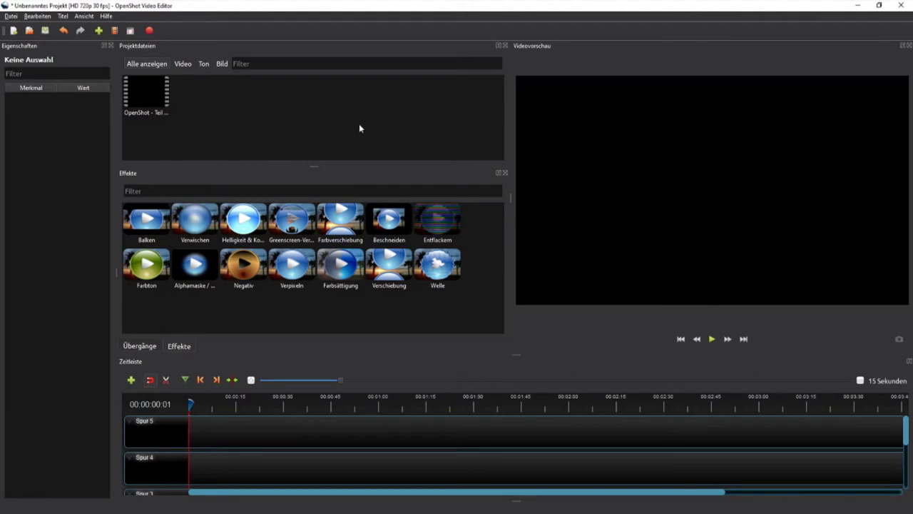
{"action": "left_click", "coordinate": [10, 16]}
{"action": "scroll", "coordinate": [196, 453], "scroll_direction": "down", "scroll_amount": 2}
{"action": "scroll", "coordinate": [194, 452], "scroll_direction": "down", "scroll_amount": 1}
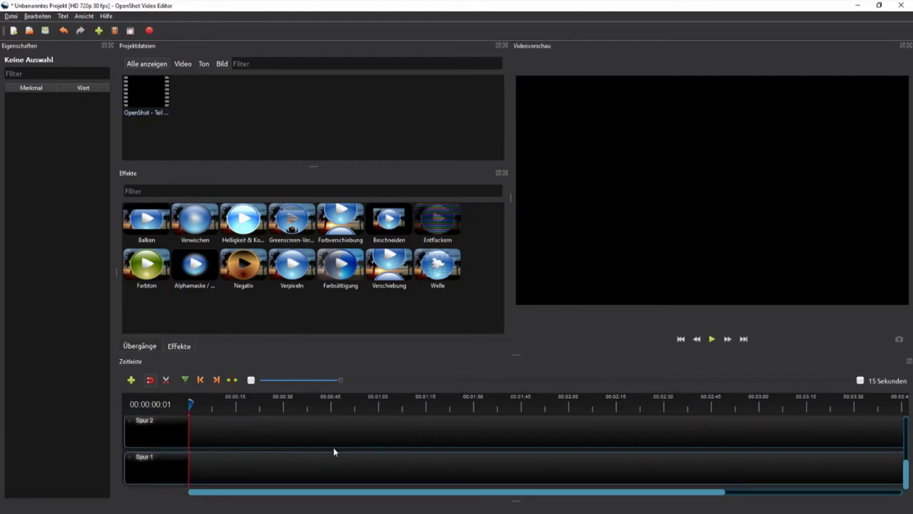
{"action": "mouse_move", "coordinate": [149, 97]}
{"action": "left_mouse_down"}
{"action": "mouse_move", "coordinate": [169, 139]}
{"action": "mouse_move", "coordinate": [201, 475]}
{"action": "mouse_move", "coordinate": [210, 469]}
{"action": "mouse_move", "coordinate": [194, 92]}
{"action": "left_mouse_up"}
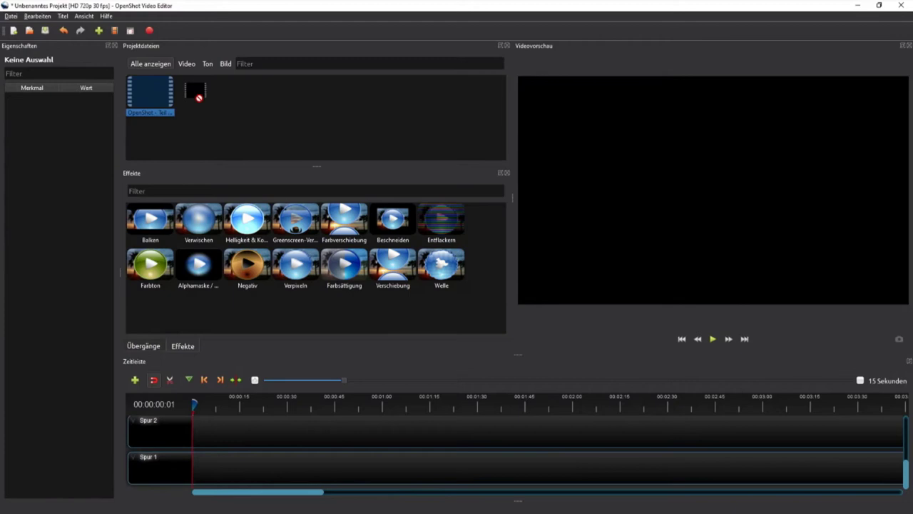
Step: Cancel the Zur Zeitleiste hinzufügen dialog and drag the clip onto Spur 1 at position 0
{"action": "right_click", "coordinate": [147, 93]}
{"action": "left_click", "coordinate": [172, 145]}
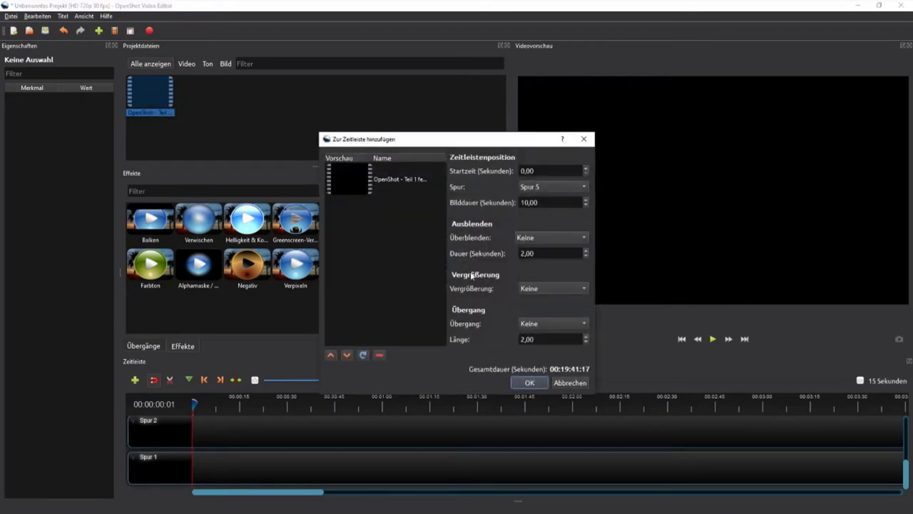
{"action": "left_click", "coordinate": [579, 384]}
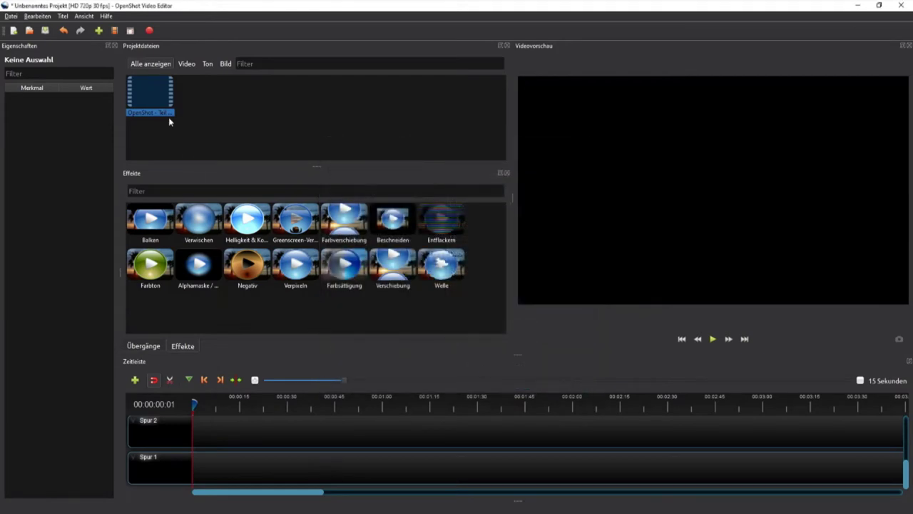
{"action": "left_click_drag", "start_coordinate": [157, 99], "coordinate": [197, 460]}
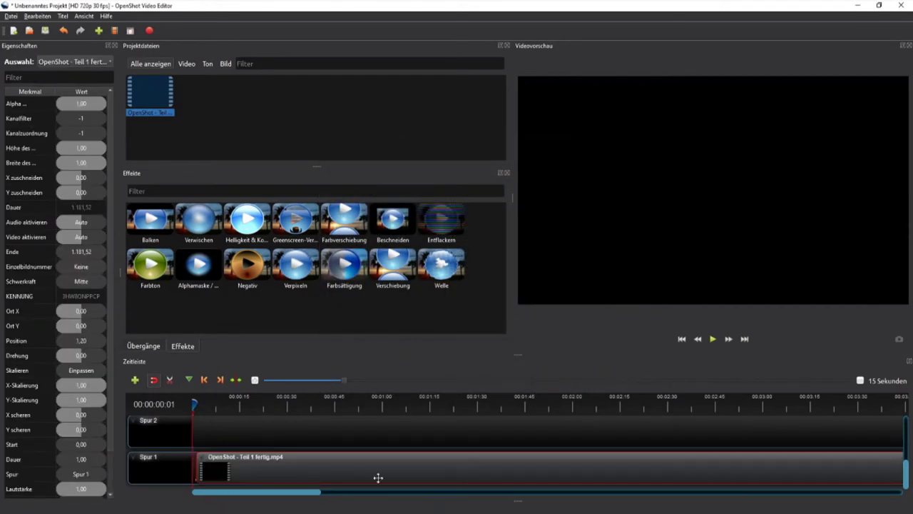
{"action": "left_click", "coordinate": [310, 466]}
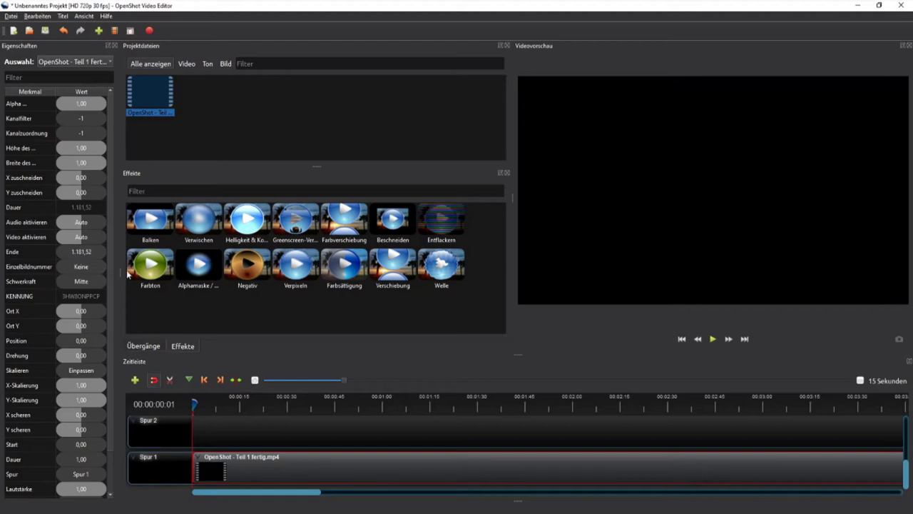
Step: Widen the properties panel and inspect the Spur 1 clip's properties
{"action": "left_click_drag", "start_coordinate": [116, 270], "coordinate": [120, 269]}
{"action": "left_click", "coordinate": [229, 433]}
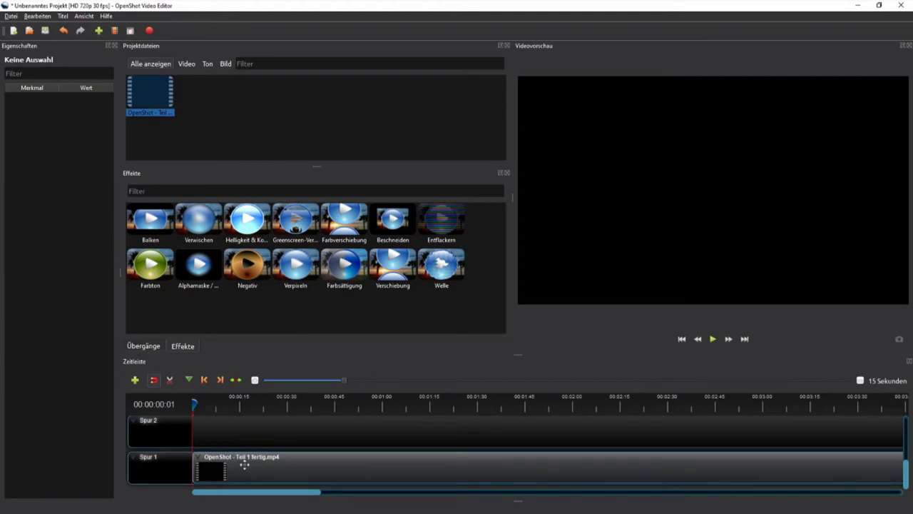
{"action": "left_click", "coordinate": [195, 112]}
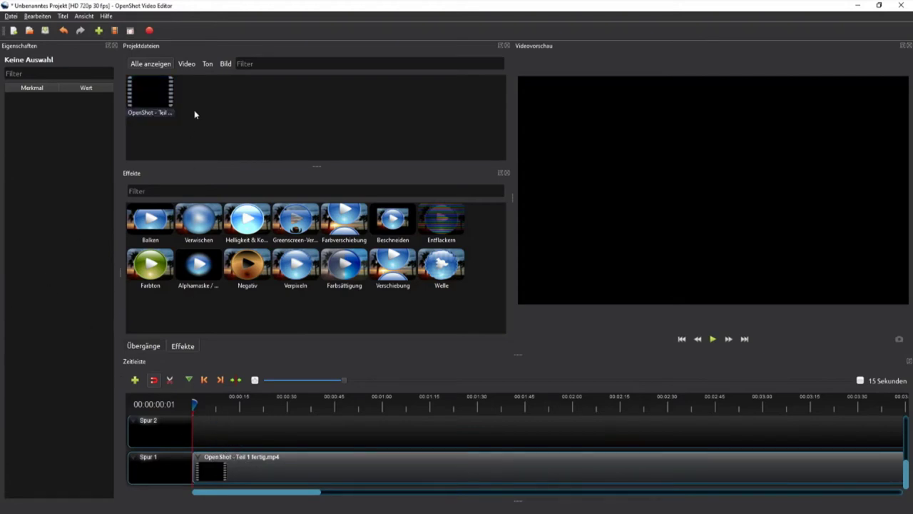
{"action": "left_click", "coordinate": [233, 464]}
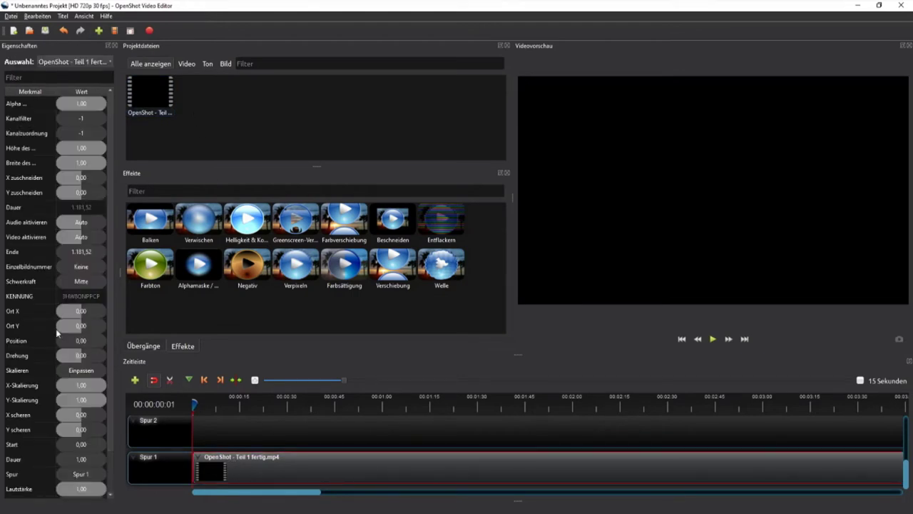
{"action": "left_click", "coordinate": [245, 428]}
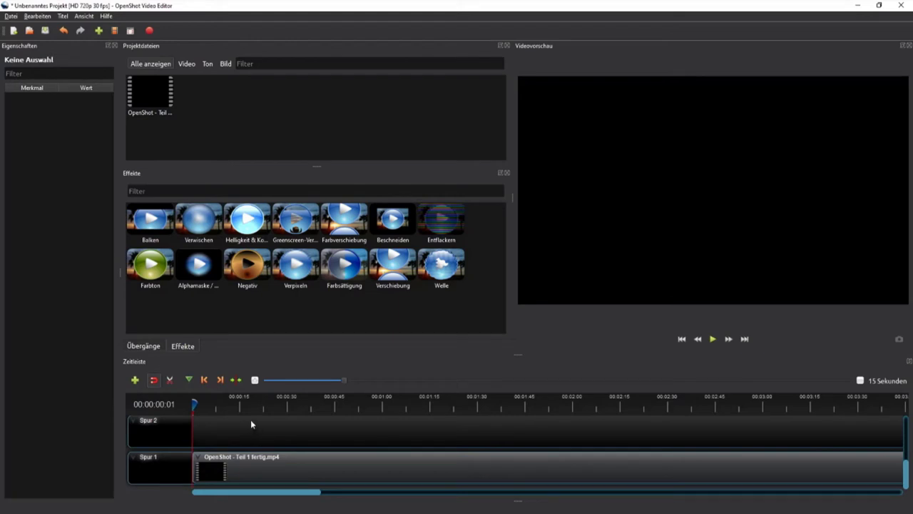
Step: Rename Spur 1 to 'Video' and Spur 2 to 'Effekte'
{"action": "right_click", "coordinate": [164, 471]}
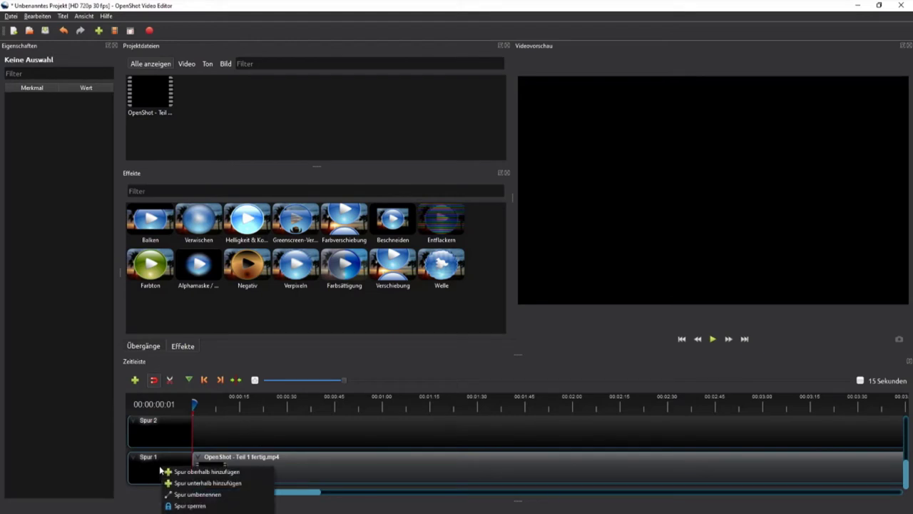
{"action": "left_click", "coordinate": [184, 493]}
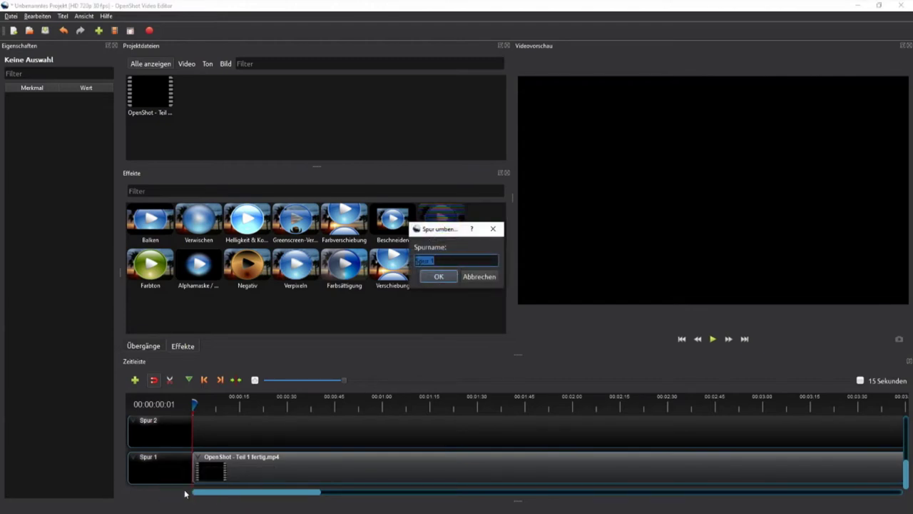
{"action": "type", "text": "Video"}
{"action": "left_click", "coordinate": [438, 277]}
{"action": "right_click", "coordinate": [153, 464]}
{"action": "left_click", "coordinate": [168, 474]}
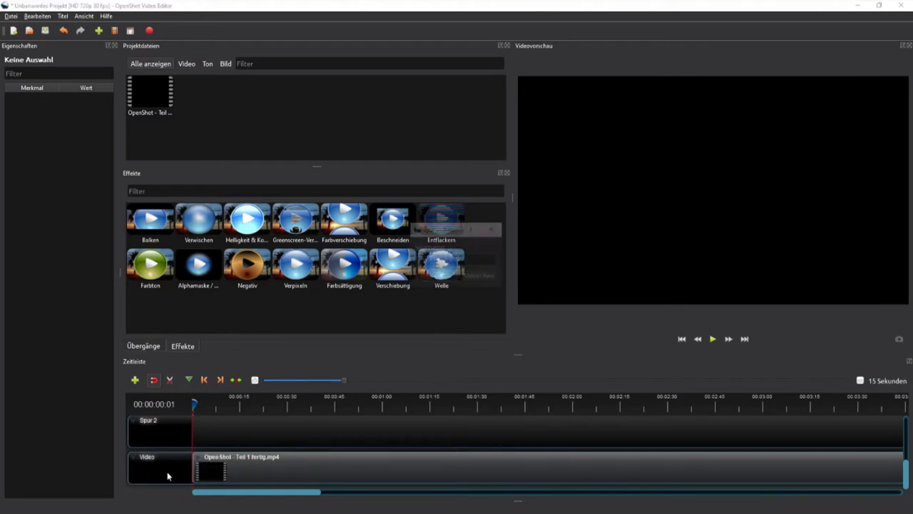
{"action": "type", "text": "Effekte"}
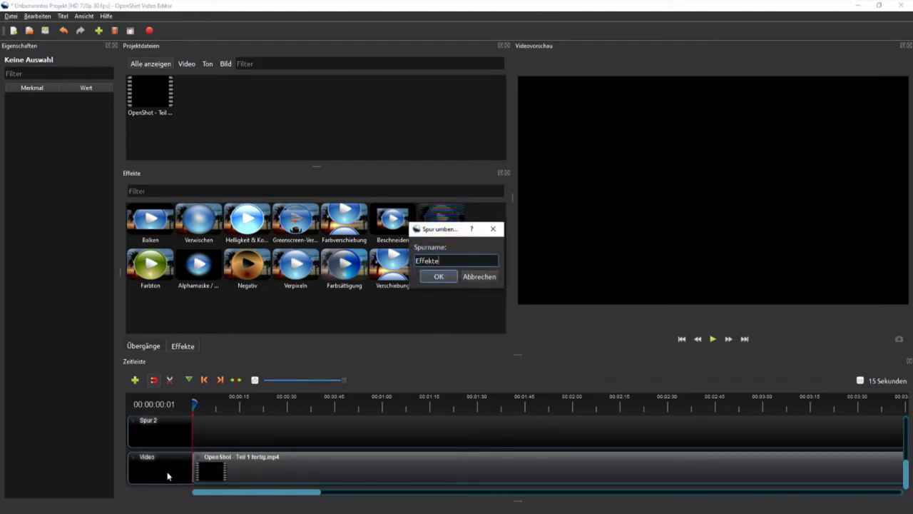
{"action": "left_click", "coordinate": [433, 277]}
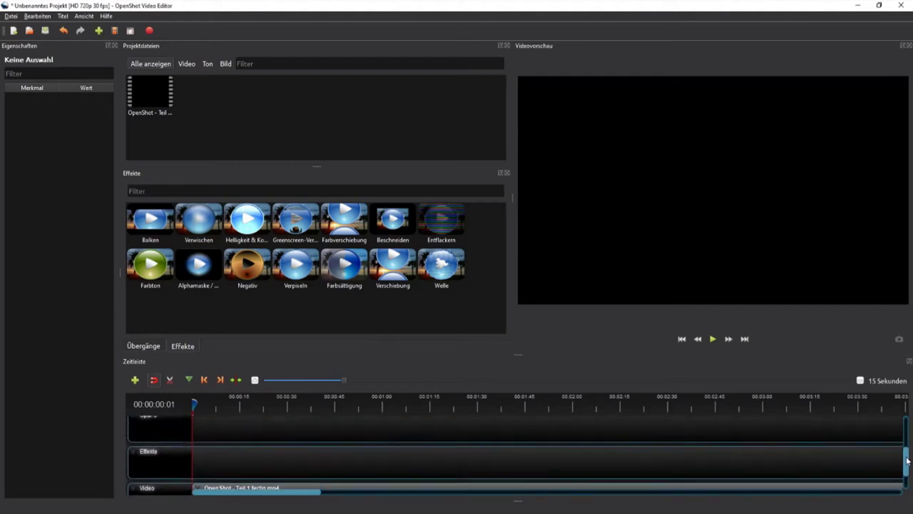
Step: Rename Spur 3 to 'Musik'
{"action": "left_click_drag", "start_coordinate": [907, 472], "coordinate": [908, 453]}
{"action": "right_click", "coordinate": [160, 442]}
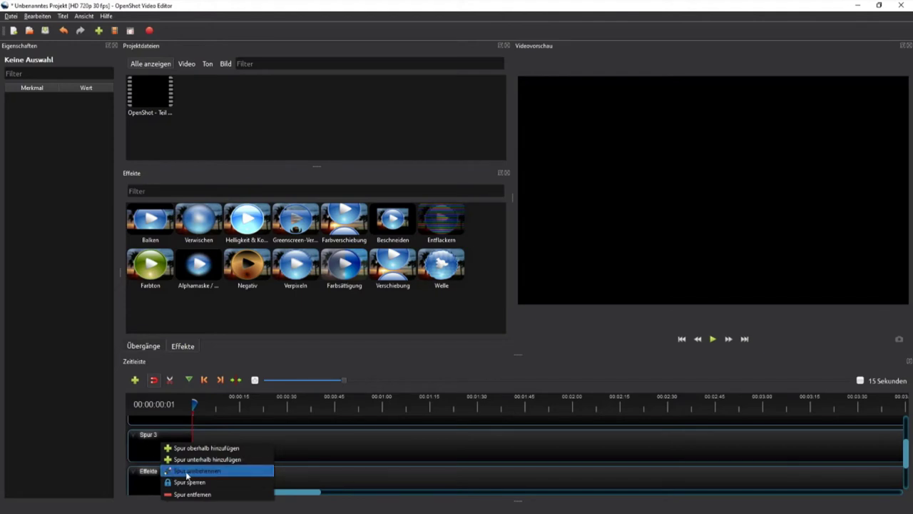
{"action": "left_click", "coordinate": [187, 472]}
{"action": "type", "text": "M"}
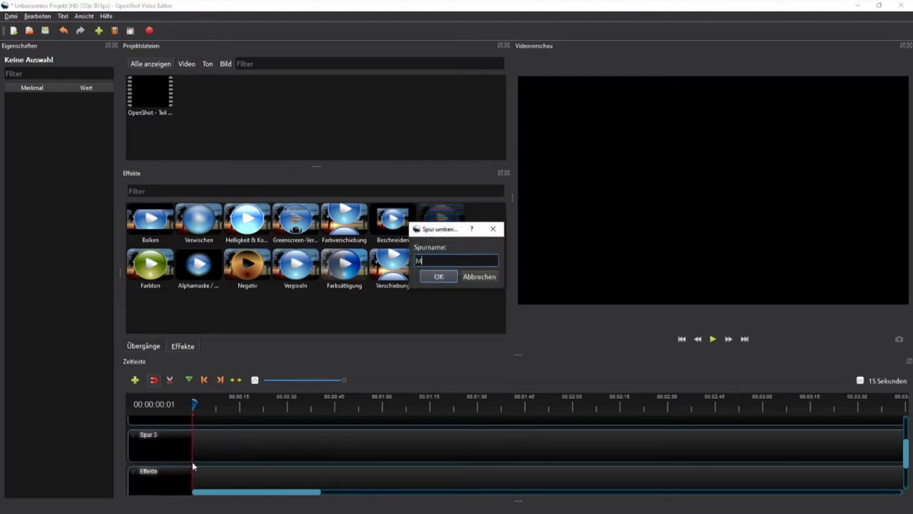
{"action": "type", "text": "usik"}
{"action": "left_click", "coordinate": [438, 281]}
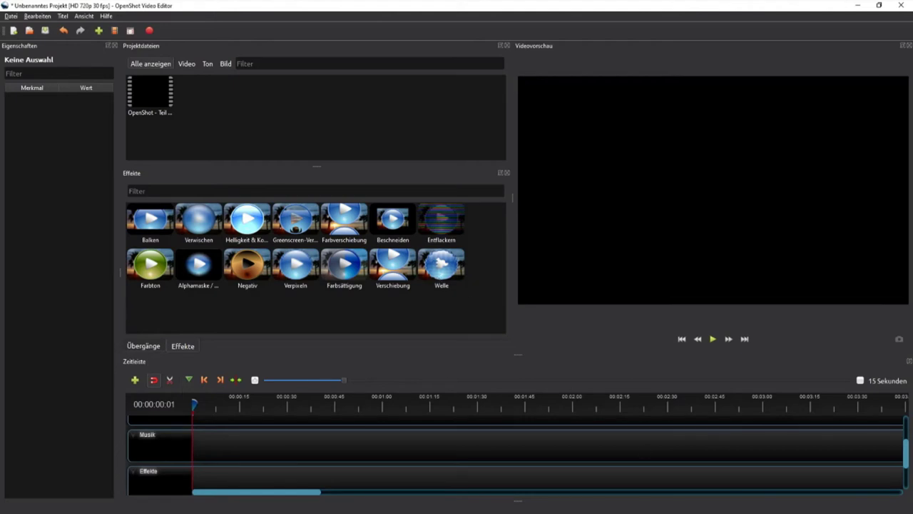
{"action": "mouse_move", "coordinate": [905, 455]}
{"action": "left_mouse_down"}
{"action": "mouse_move", "coordinate": [908, 430]}
{"action": "mouse_move", "coordinate": [904, 450]}
{"action": "left_mouse_up"}
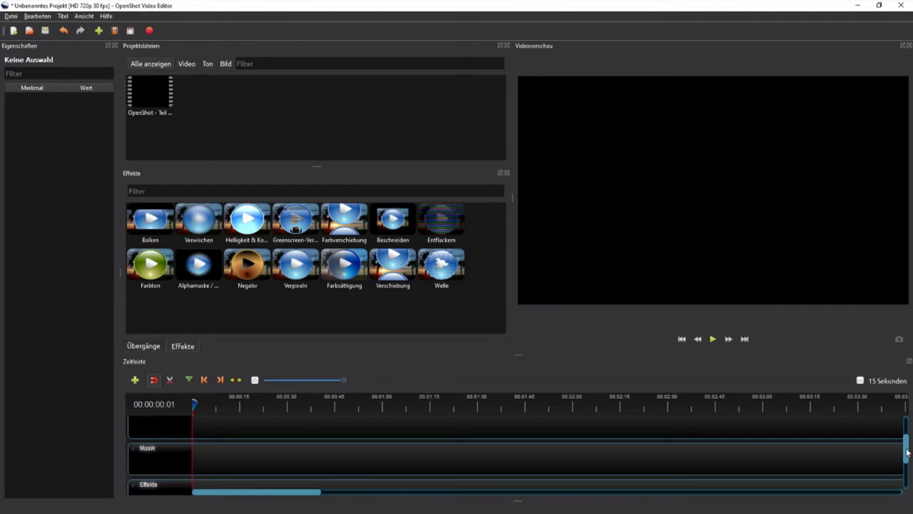
{"action": "left_click_drag", "start_coordinate": [908, 452], "coordinate": [908, 428]}
Step: Remove the empty Spur 5 track, then use the Spur 4 track's context menu
{"action": "right_click", "coordinate": [156, 433]}
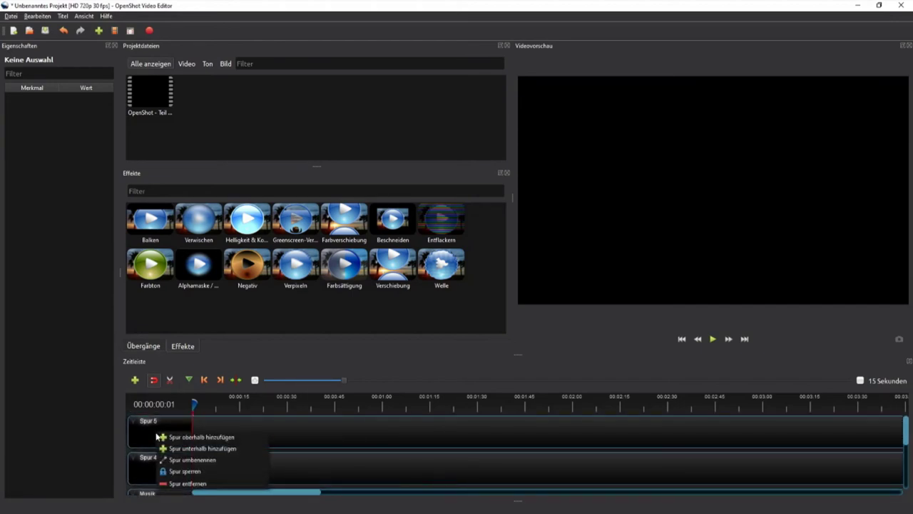
{"action": "left_click", "coordinate": [188, 483]}
{"action": "right_click", "coordinate": [166, 440]}
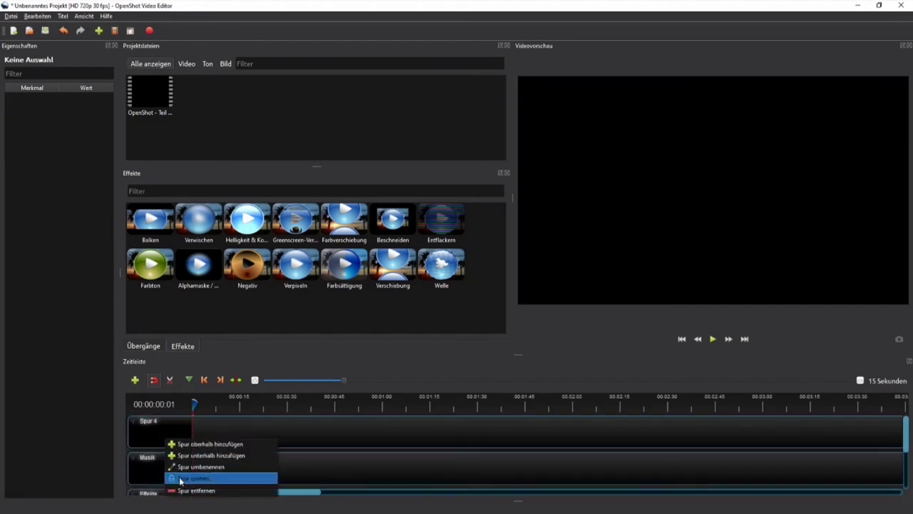
{"action": "left_click", "coordinate": [180, 482]}
{"action": "scroll", "coordinate": [908, 455], "scroll_direction": "down", "scroll_amount": 1}
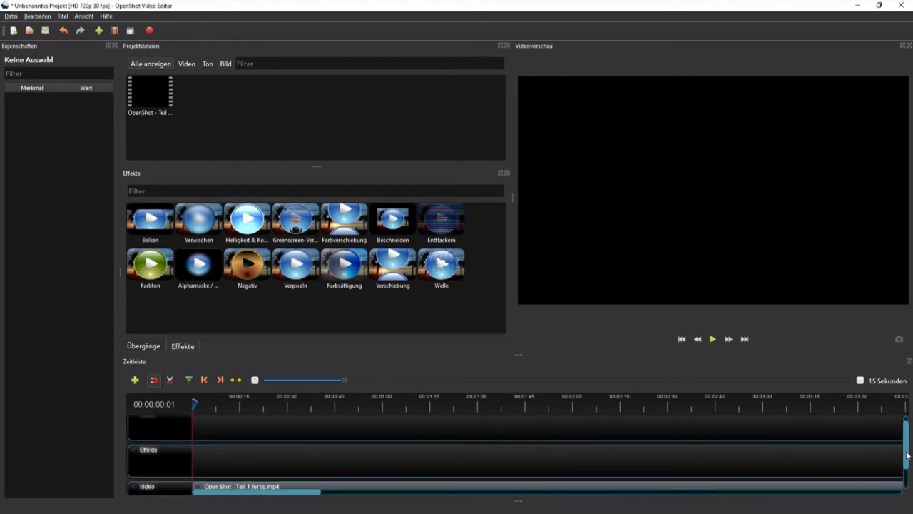
{"action": "scroll", "coordinate": [907, 455], "scroll_direction": "down", "scroll_amount": 1}
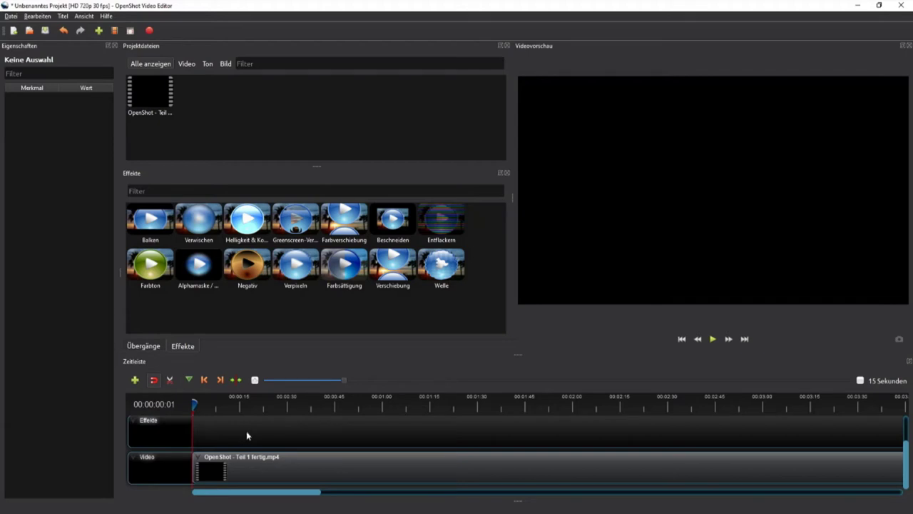
Step: Zoom the timeline and select the workshop clip to view its properties
{"action": "scroll", "coordinate": [245, 433], "scroll_direction": "down", "scroll_amount": 2}
{"action": "scroll", "coordinate": [245, 432], "scroll_direction": "down", "scroll_amount": 5}
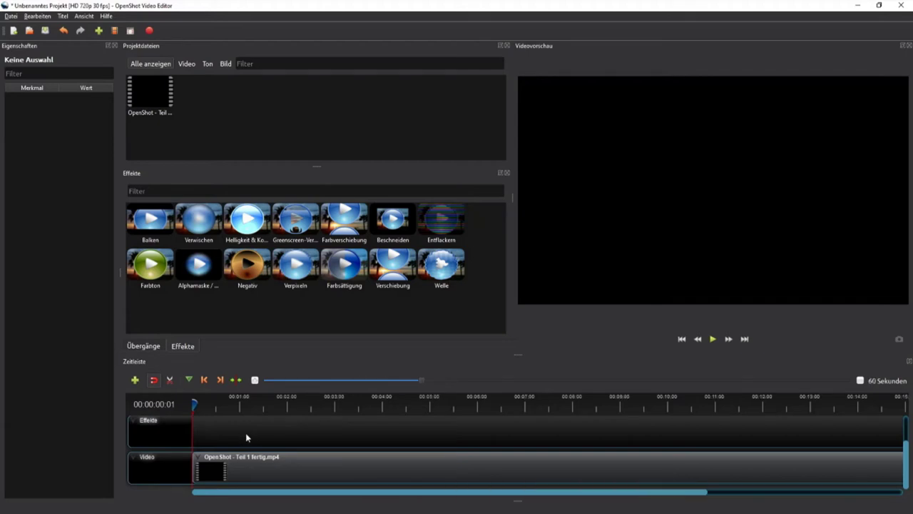
{"action": "scroll", "coordinate": [245, 432], "scroll_direction": "down", "scroll_amount": 1}
{"action": "scroll", "coordinate": [245, 432], "scroll_direction": "down", "scroll_amount": 1}
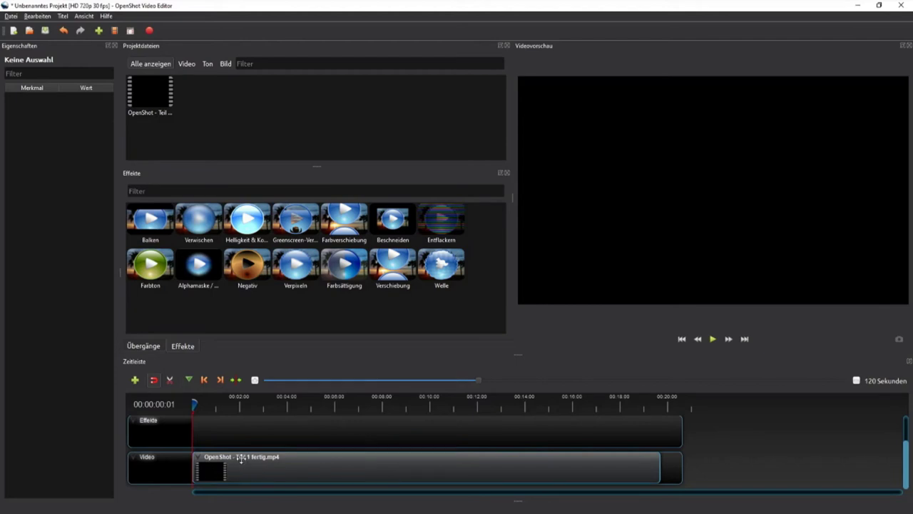
{"action": "left_click", "coordinate": [290, 466]}
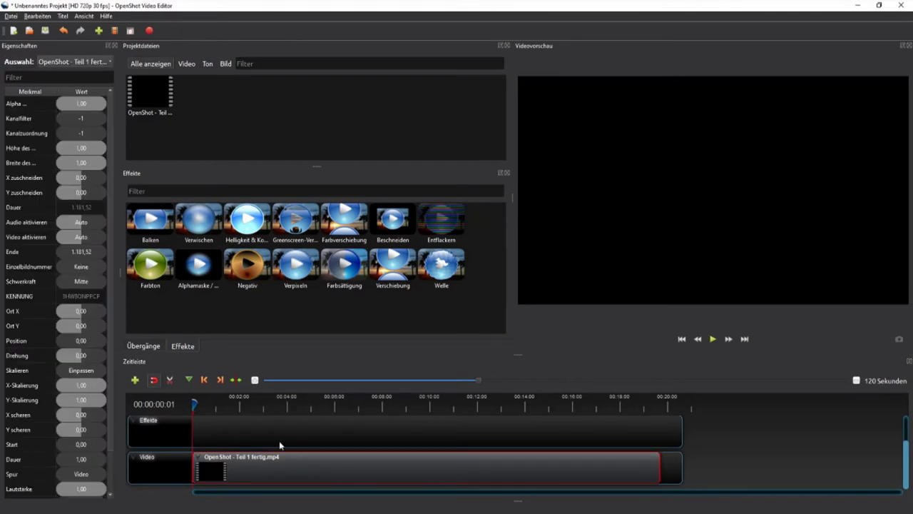
{"action": "left_click", "coordinate": [279, 445]}
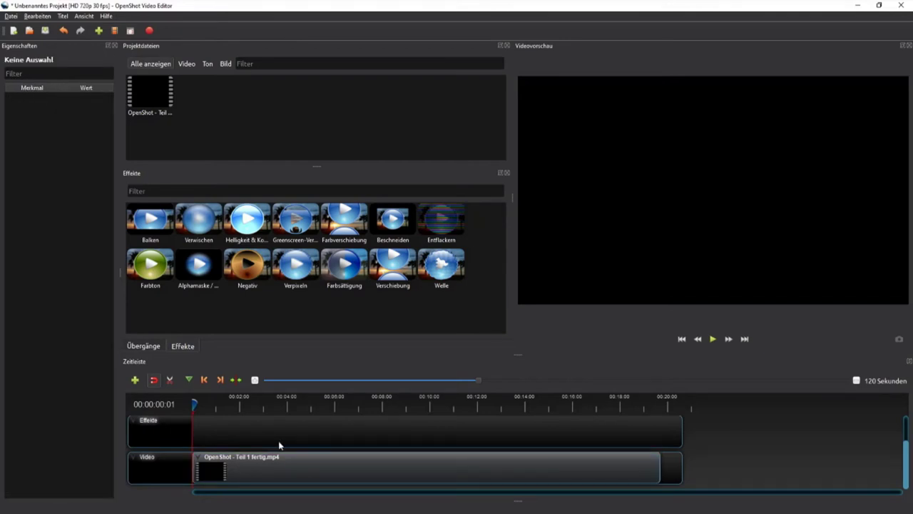
{"action": "left_click", "coordinate": [253, 471]}
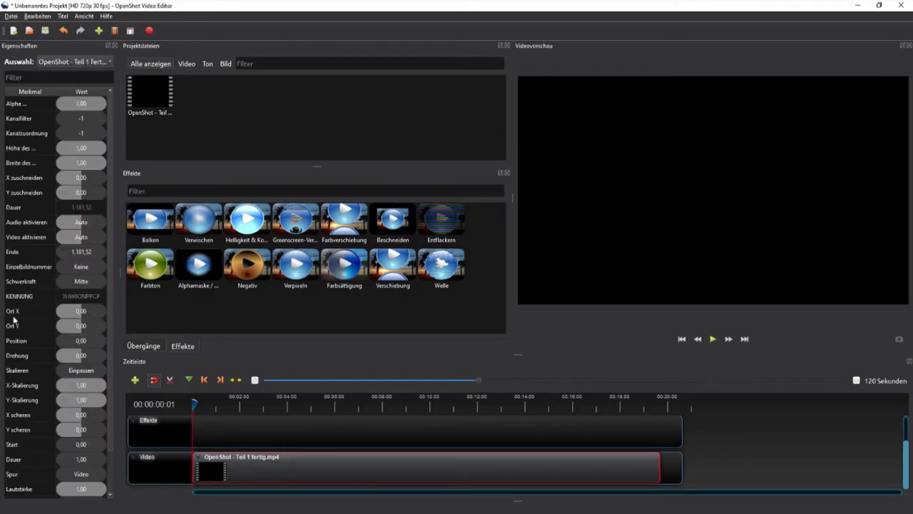
Step: Scrub the playhead to exactly 00:06:00 for the marker, then back to about 4:51
{"action": "left_click_drag", "start_coordinate": [193, 403], "coordinate": [255, 404]}
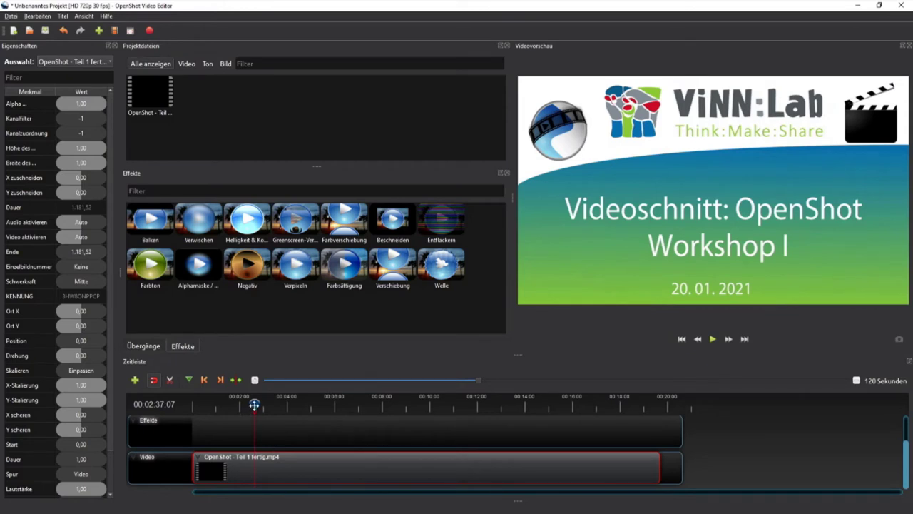
{"action": "left_click_drag", "start_coordinate": [255, 405], "coordinate": [336, 408]}
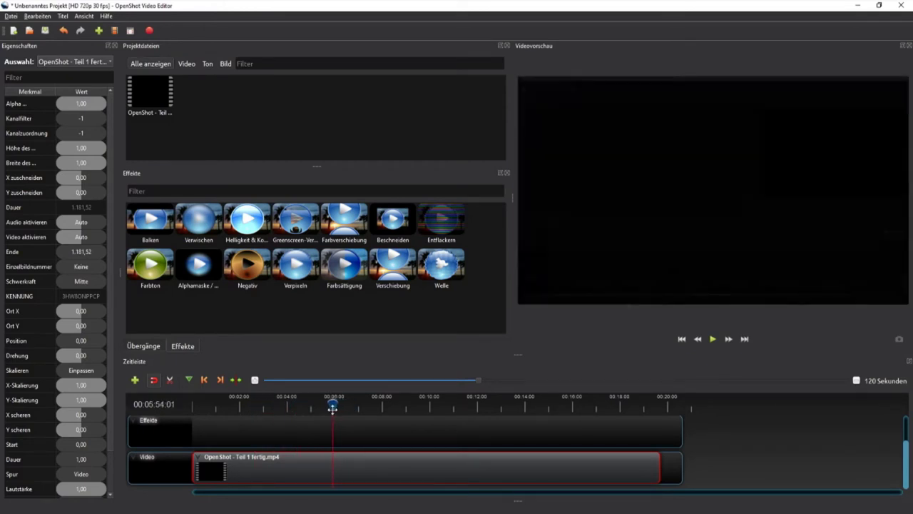
{"action": "left_click_drag", "start_coordinate": [337, 407], "coordinate": [333, 407]}
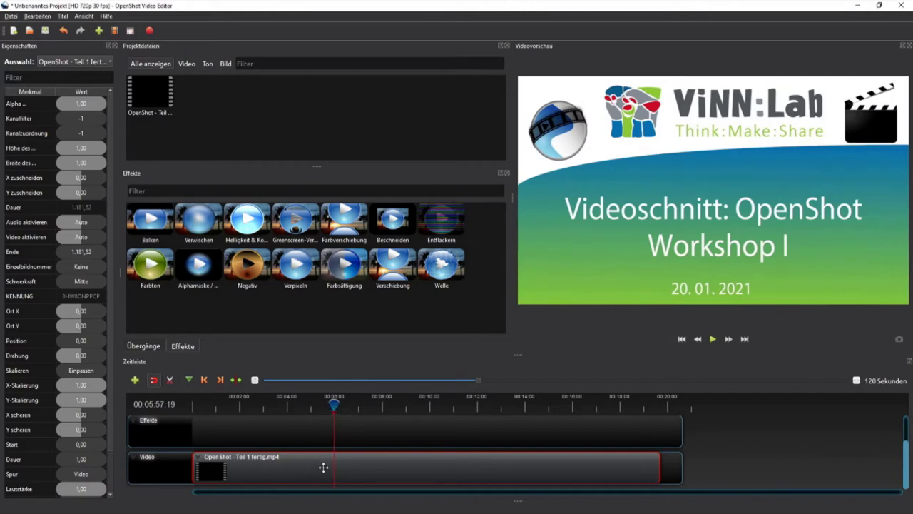
{"action": "scroll", "coordinate": [325, 469], "scroll_direction": "up", "scroll_amount": 1}
{"action": "scroll", "coordinate": [341, 470], "scroll_direction": "up", "scroll_amount": 1}
{"action": "scroll", "coordinate": [412, 470], "scroll_direction": "up", "scroll_amount": 1}
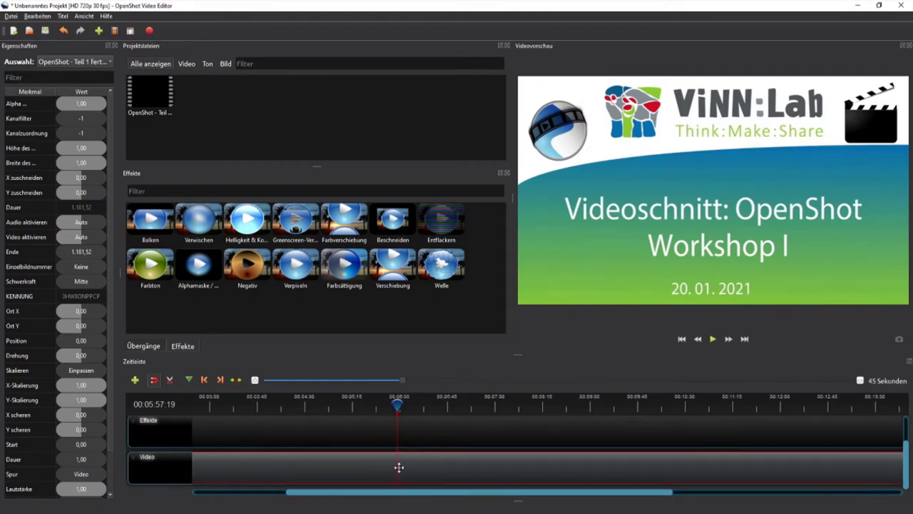
{"action": "left_click_drag", "start_coordinate": [398, 405], "coordinate": [399, 404]}
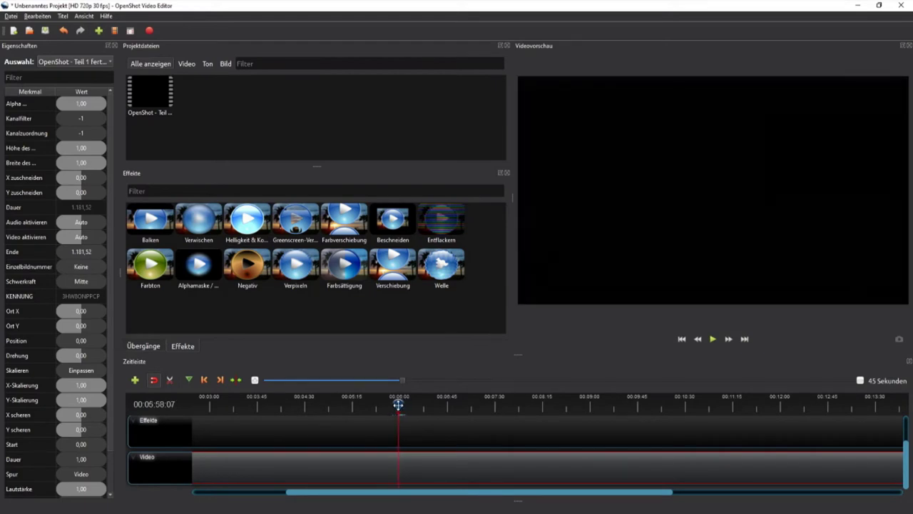
{"action": "left_click", "coordinate": [399, 404]}
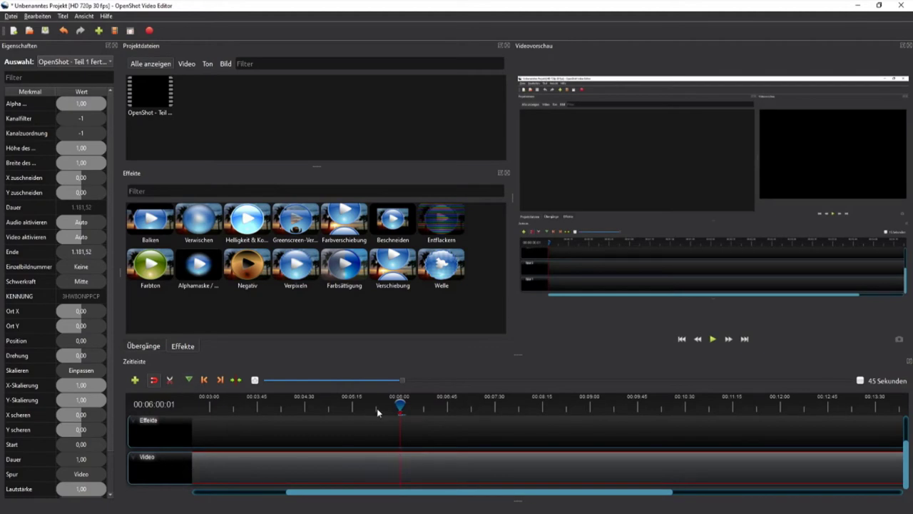
{"action": "left_click_drag", "start_coordinate": [377, 408], "coordinate": [328, 406]}
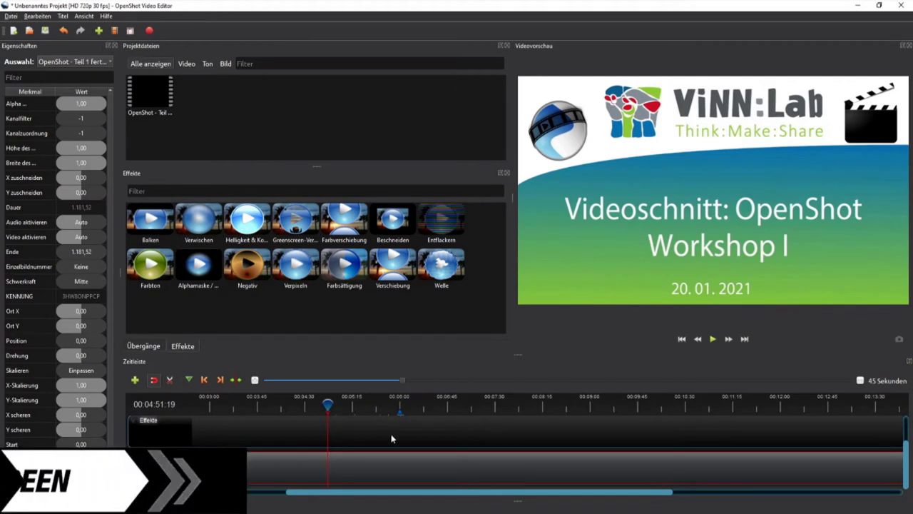
{"action": "scroll", "coordinate": [391, 438], "scroll_direction": "down", "scroll_amount": 2, "text": "ctrl"}
{"action": "scroll", "coordinate": [391, 438], "scroll_direction": "down", "scroll_amount": 1, "text": "ctrl"}
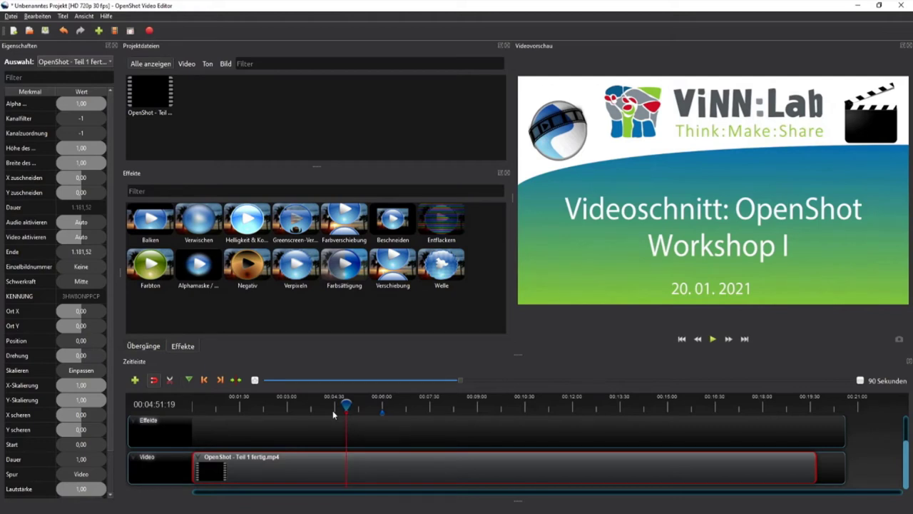
Step: Test jumping between the timeline start, the 6:00 marker and the clip end
{"action": "key", "text": "Home"}
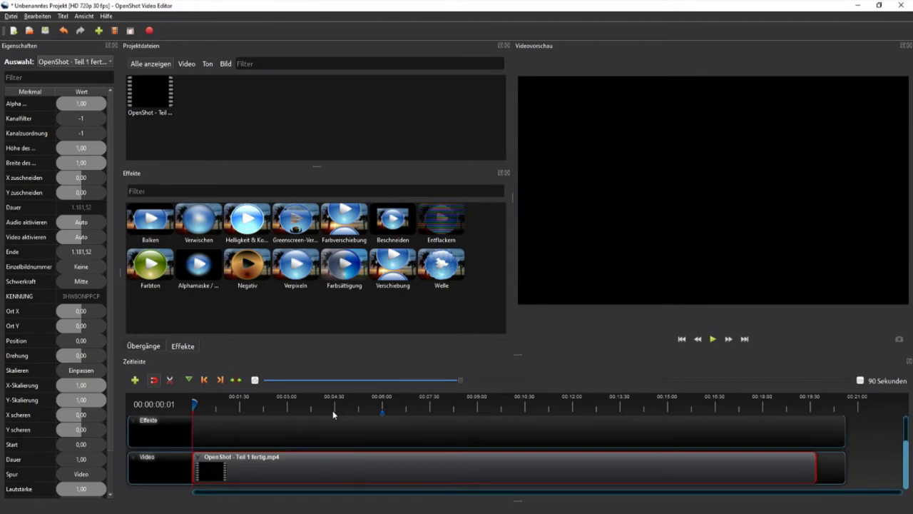
{"action": "key", "text": "End"}
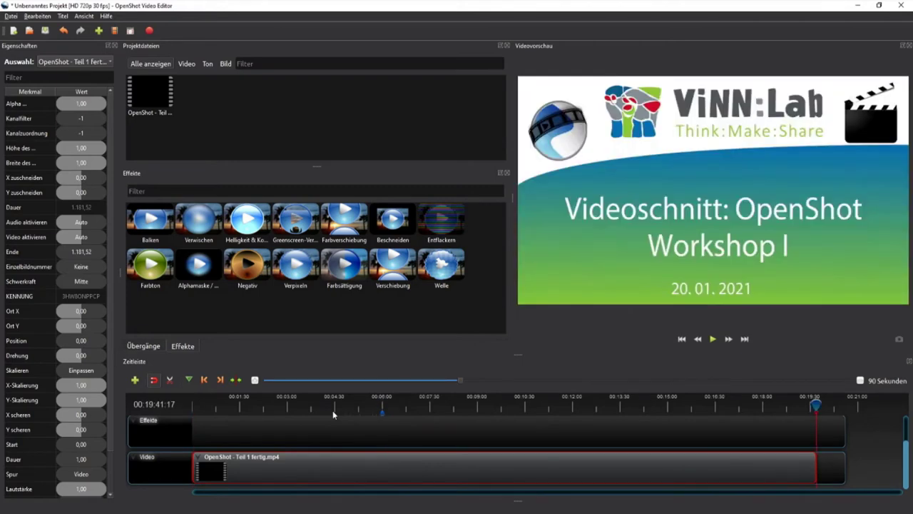
{"action": "key", "text": "Home"}
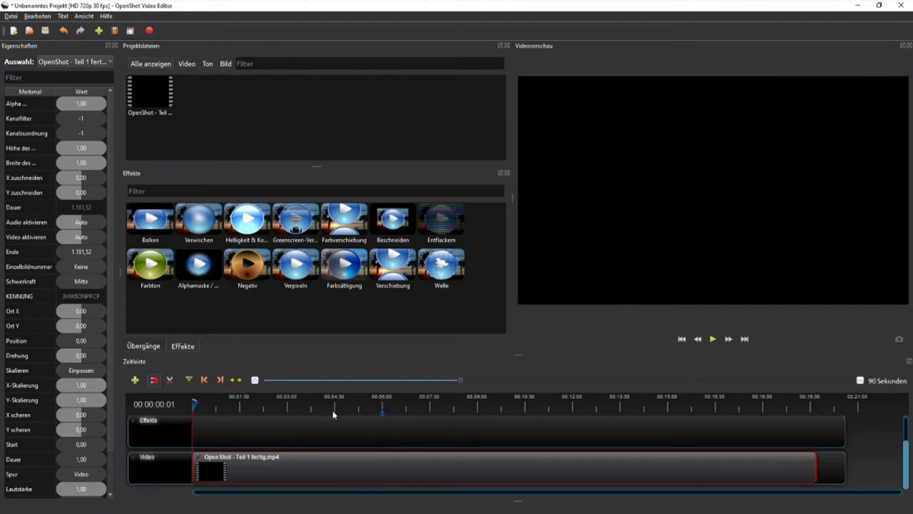
{"action": "key", "text": "alt+Right"}
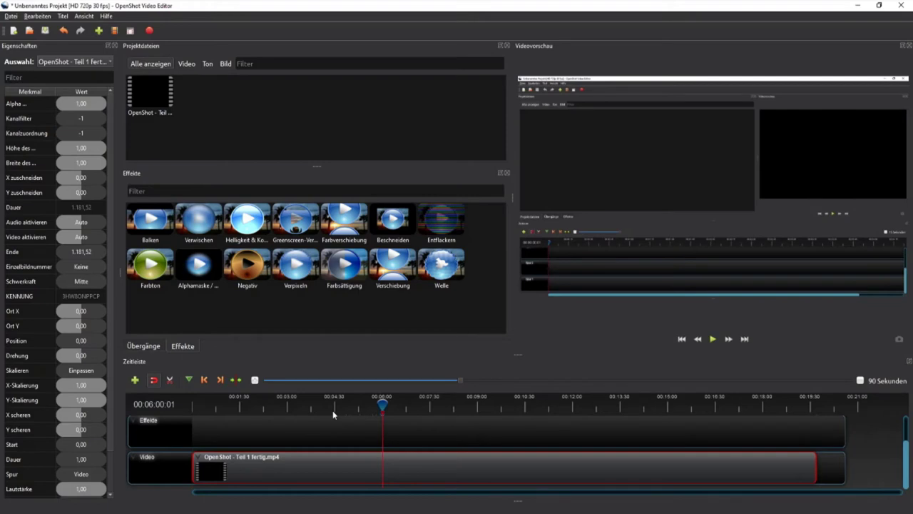
{"action": "key", "text": "End"}
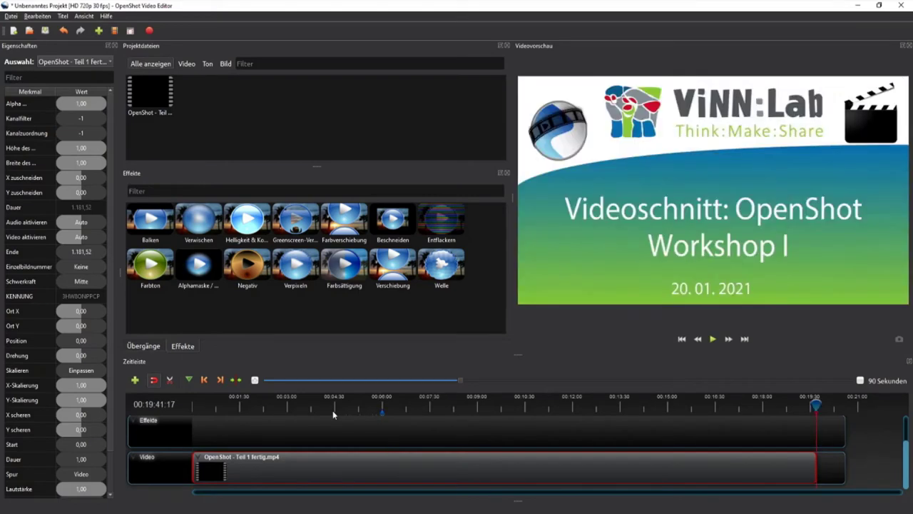
{"action": "key", "text": "alt+Left"}
{"action": "key", "text": "alt+Left"}
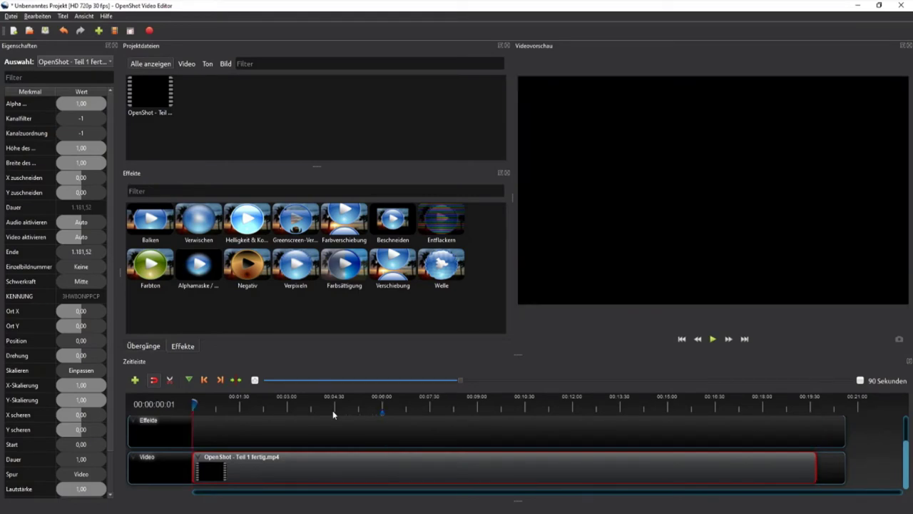
Step: Jump to the 6:00 marker and align the playhead on it at 00:06:00:01
{"action": "left_click", "coordinate": [246, 437]}
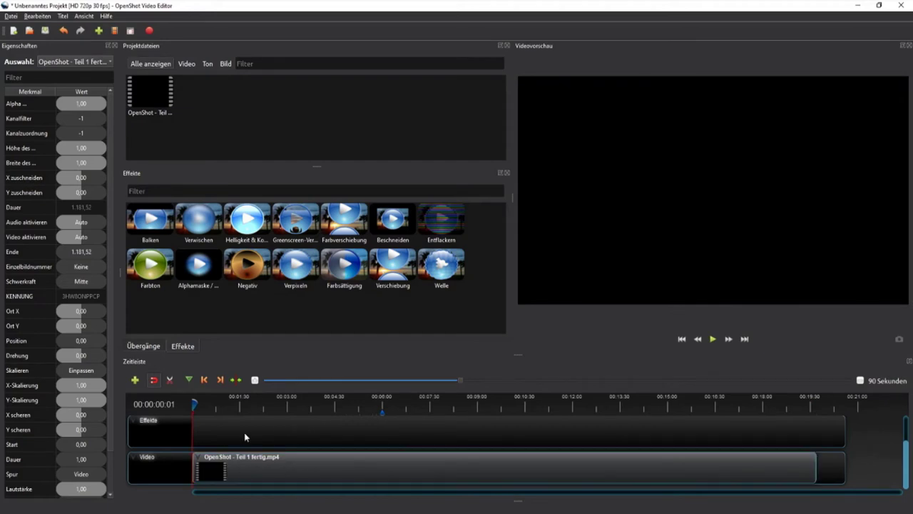
{"action": "key", "text": "alt+Right"}
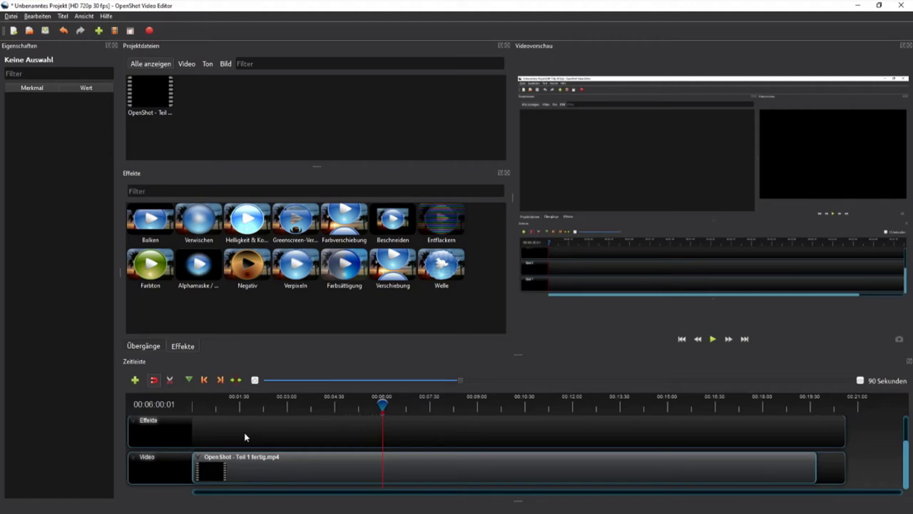
{"action": "left_click", "coordinate": [247, 466]}
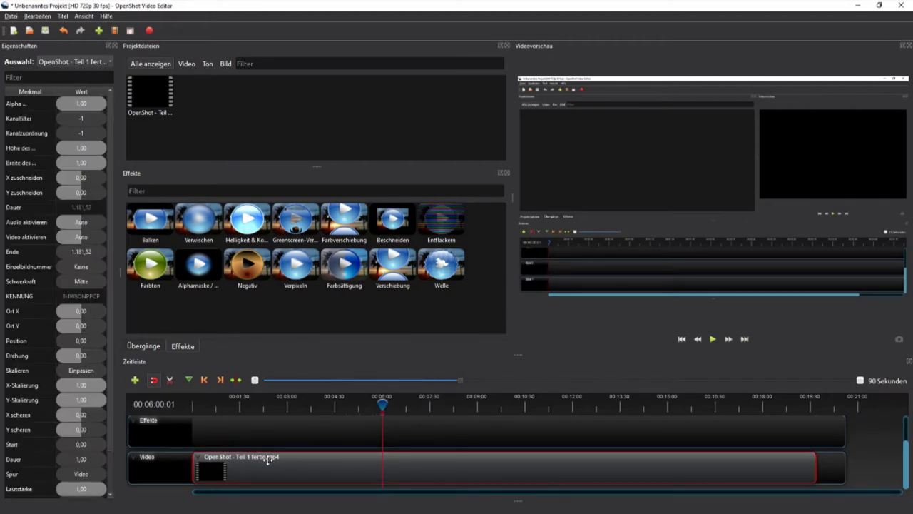
{"action": "key", "text": "Home"}
{"action": "key", "text": "alt+Right"}
{"action": "left_click", "coordinate": [277, 432]}
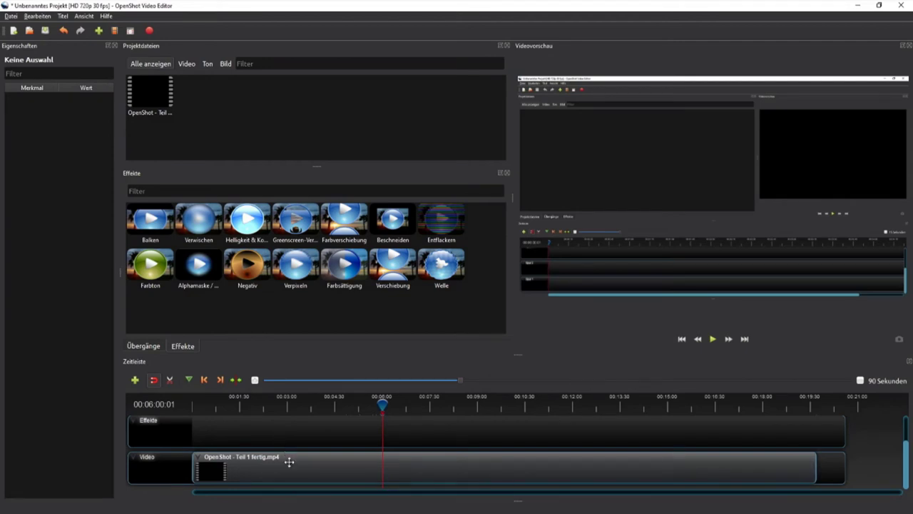
{"action": "scroll", "coordinate": [203, 450], "scroll_direction": "up", "scroll_amount": 1}
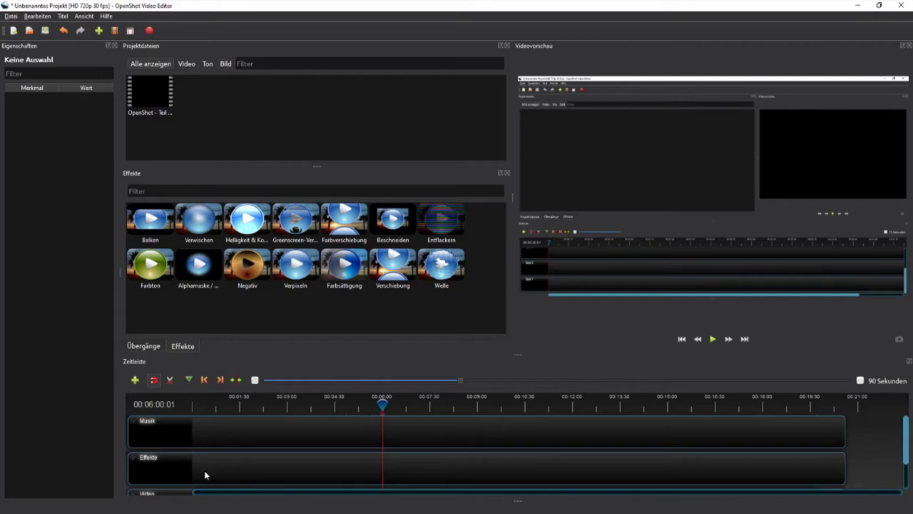
{"action": "scroll", "coordinate": [204, 470], "scroll_direction": "down", "scroll_amount": 1}
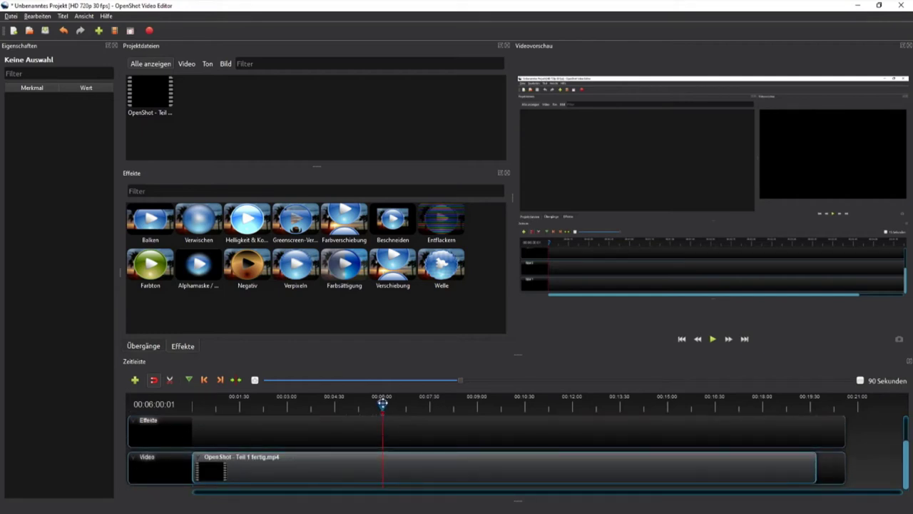
{"action": "left_click_drag", "start_coordinate": [382, 404], "coordinate": [374, 404]}
{"action": "left_click_drag", "start_coordinate": [374, 404], "coordinate": [382, 404]}
{"action": "scroll", "coordinate": [397, 435], "scroll_direction": "up", "scroll_amount": 2, "text": "ctrl"}
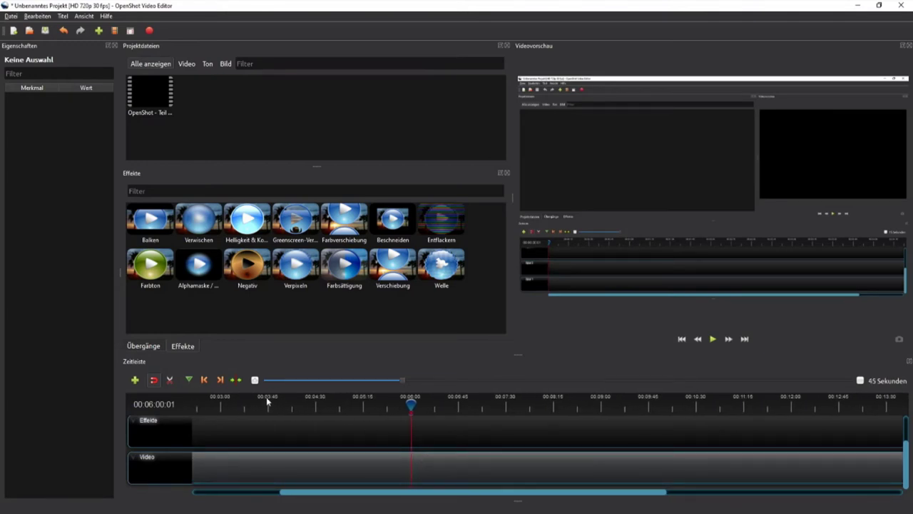
Step: Razor-cut the workshop clip at the 6:00 playhead, then select the left part
{"action": "left_click", "coordinate": [170, 381]}
{"action": "left_click", "coordinate": [418, 456]}
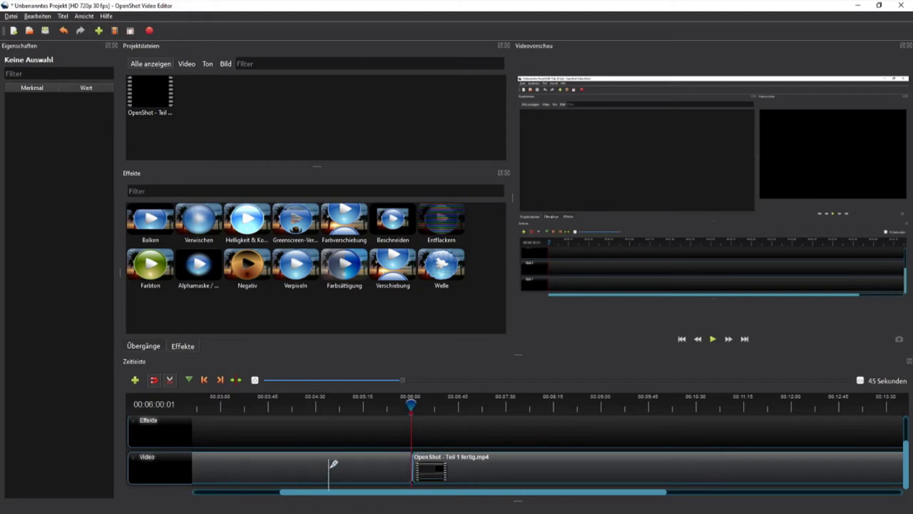
{"action": "left_click", "coordinate": [171, 382]}
{"action": "scroll", "coordinate": [384, 433], "scroll_direction": "down", "scroll_amount": 3}
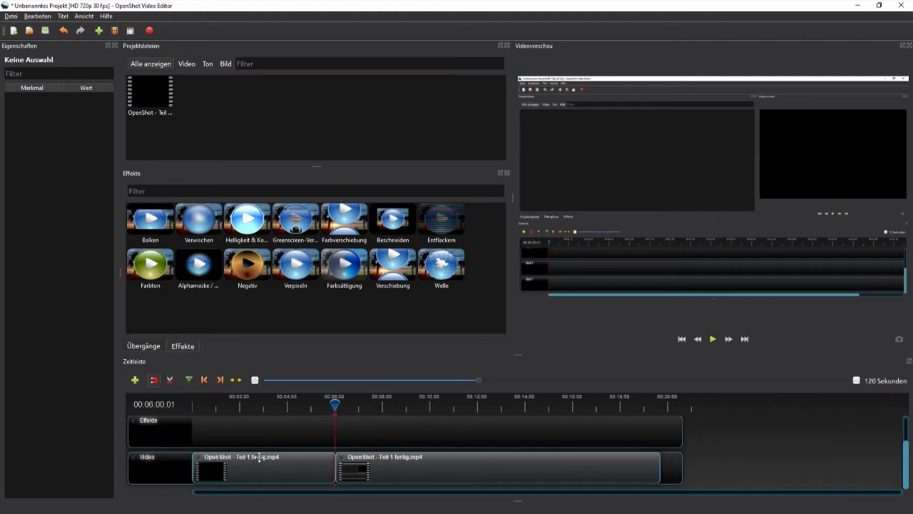
{"action": "left_click", "coordinate": [311, 465]}
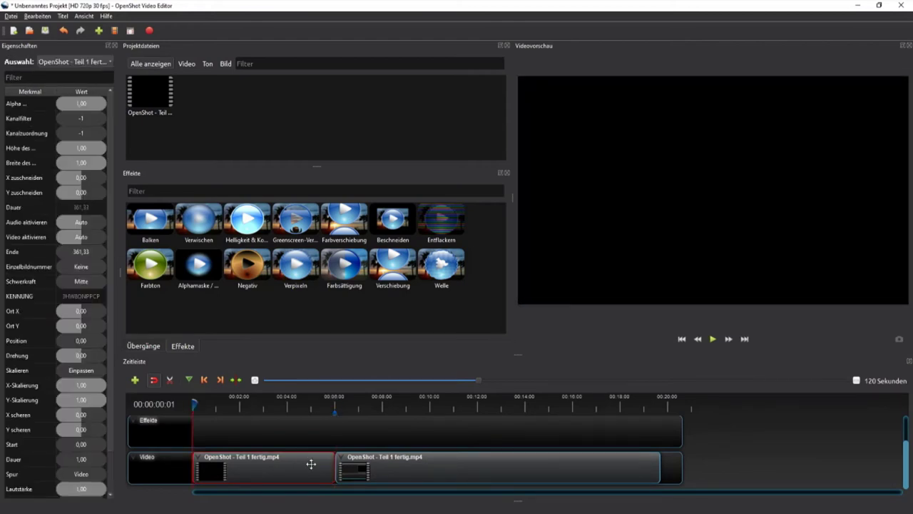
Step: Move the playhead back to 00:03:01:07 and drag the second clip right to 766,93
{"action": "left_click", "coordinate": [308, 428]}
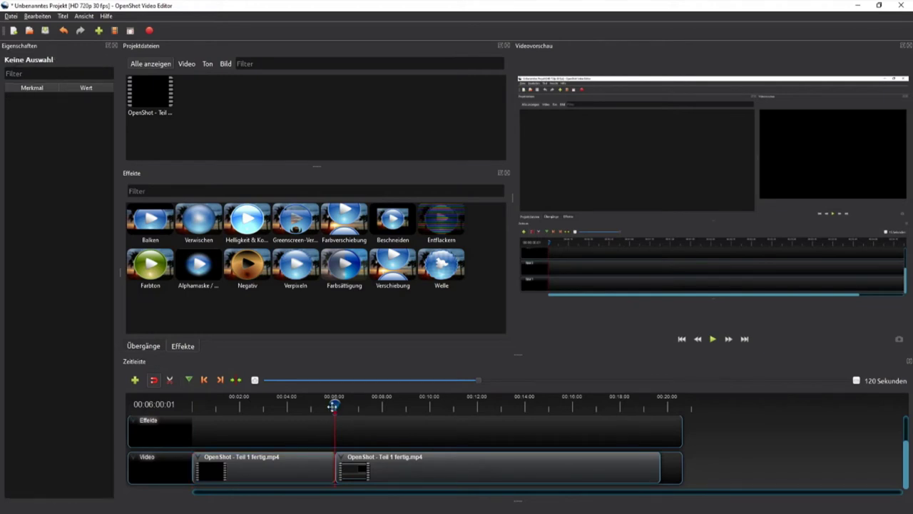
{"action": "left_click_drag", "start_coordinate": [334, 404], "coordinate": [264, 405]}
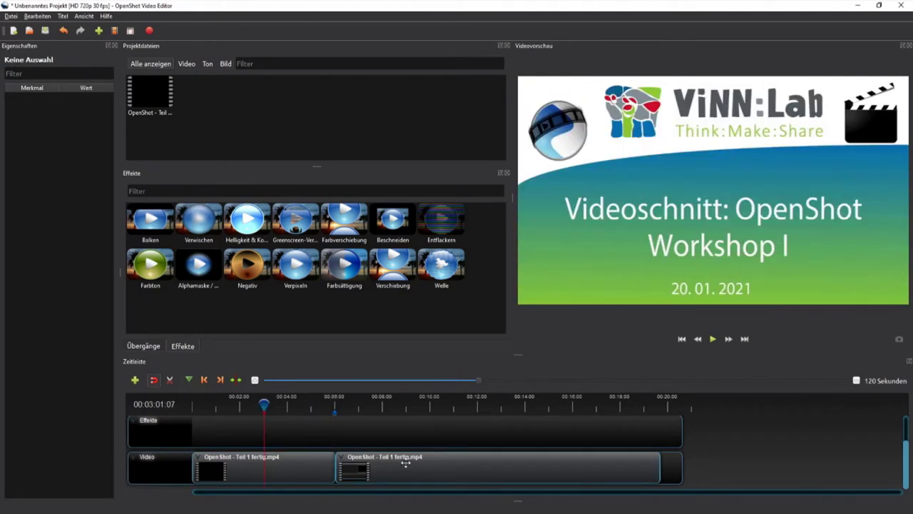
{"action": "left_click_drag", "start_coordinate": [405, 461], "coordinate": [472, 459]}
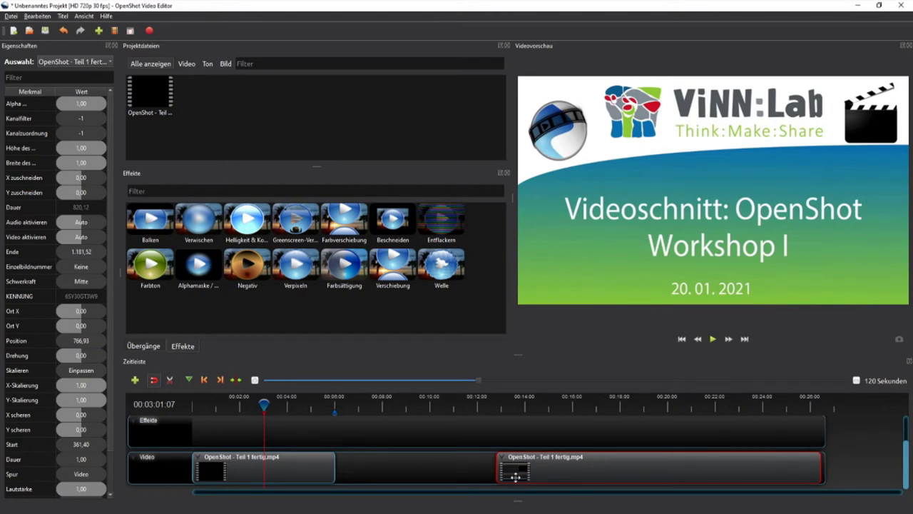
Step: Snap the second clip back against the first and set the playhead to 00:18:42
{"action": "left_click_drag", "start_coordinate": [516, 476], "coordinate": [354, 471]}
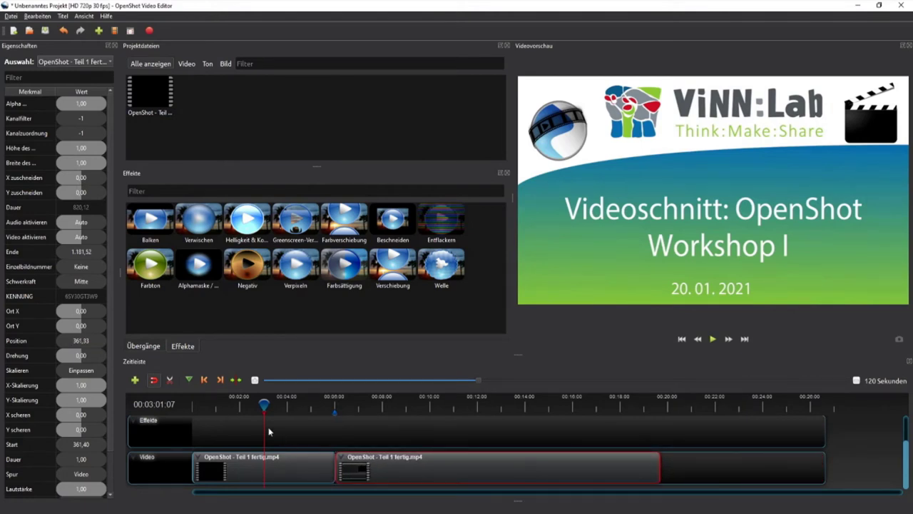
{"action": "left_click", "coordinate": [276, 403]}
{"action": "left_click_drag", "start_coordinate": [307, 404], "coordinate": [647, 405]}
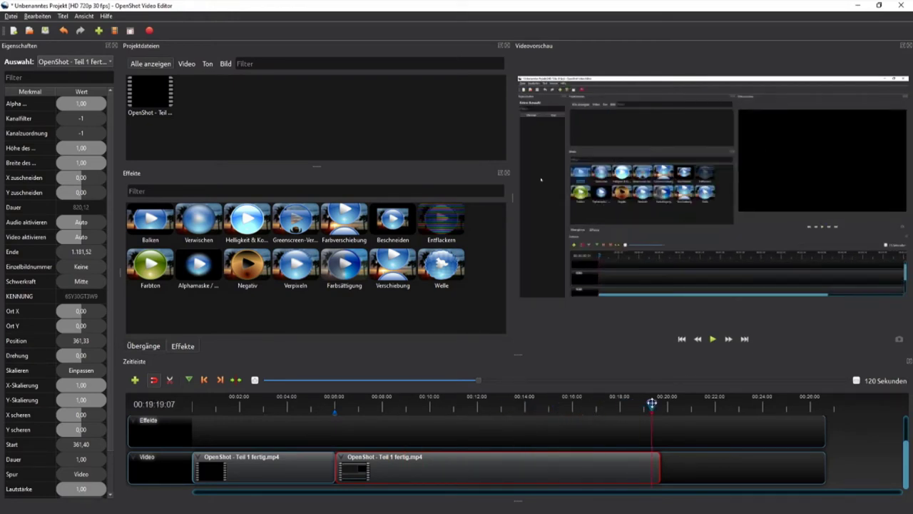
{"action": "left_click_drag", "start_coordinate": [647, 404], "coordinate": [637, 405]}
Step: Razor-cut the second clip at 00:18:42 and return the playhead to 00:16:54
{"action": "left_click", "coordinate": [170, 379]}
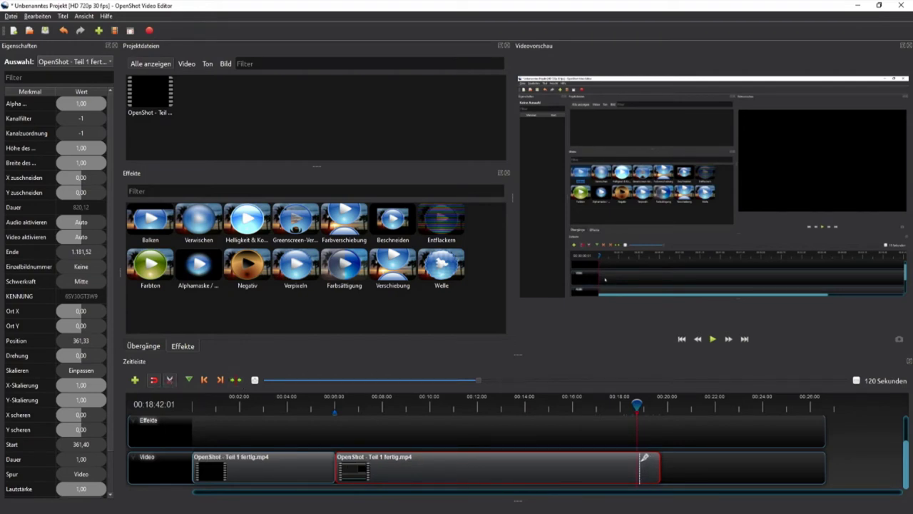
{"action": "left_click", "coordinate": [642, 478]}
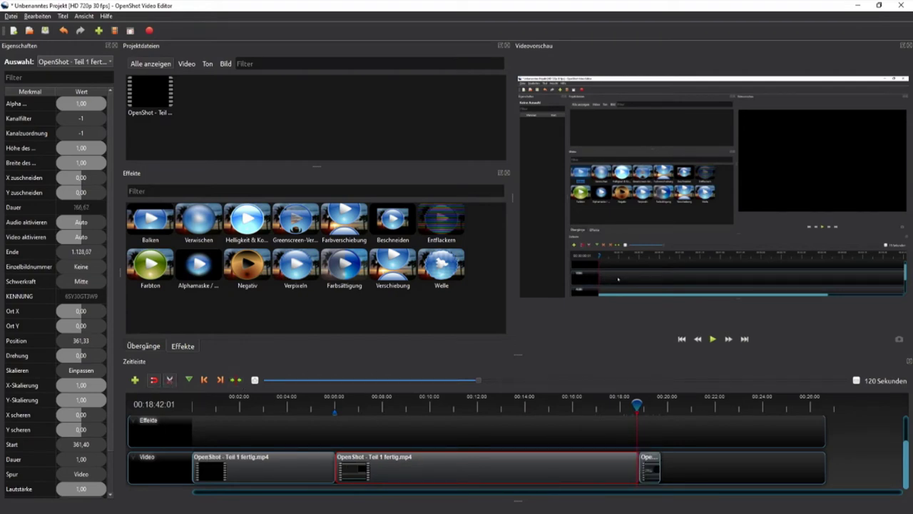
{"action": "left_click", "coordinate": [169, 380]}
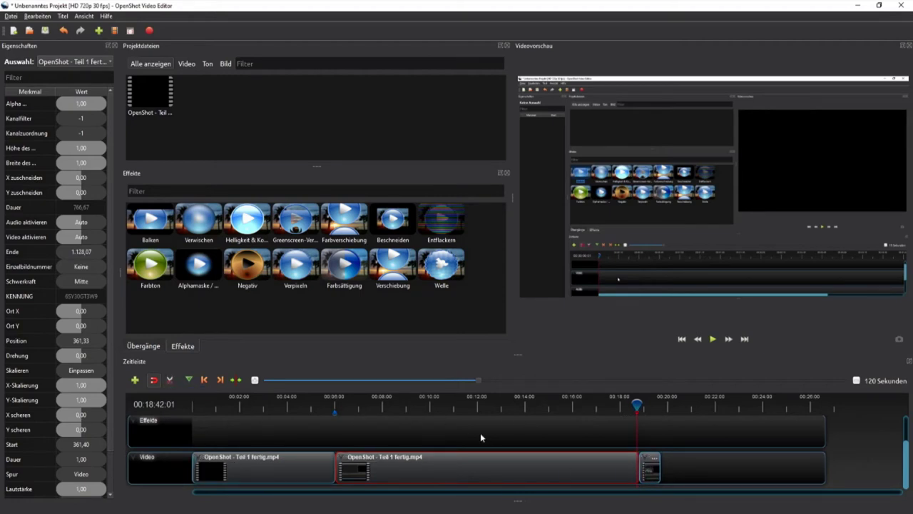
{"action": "left_click_drag", "start_coordinate": [636, 404], "coordinate": [182, 404]}
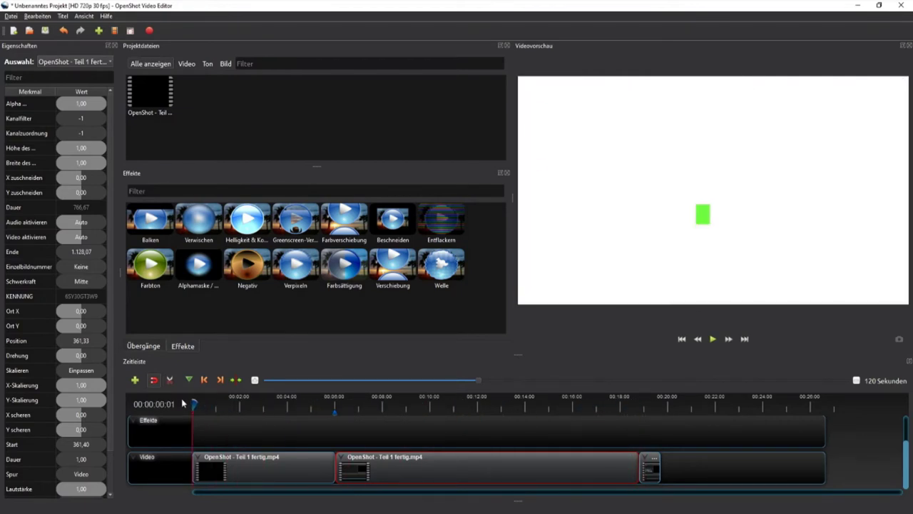
Step: Play the first clip from about 00:50 and pause on the title card at 00:00:58:09
{"action": "left_click", "coordinate": [420, 437]}
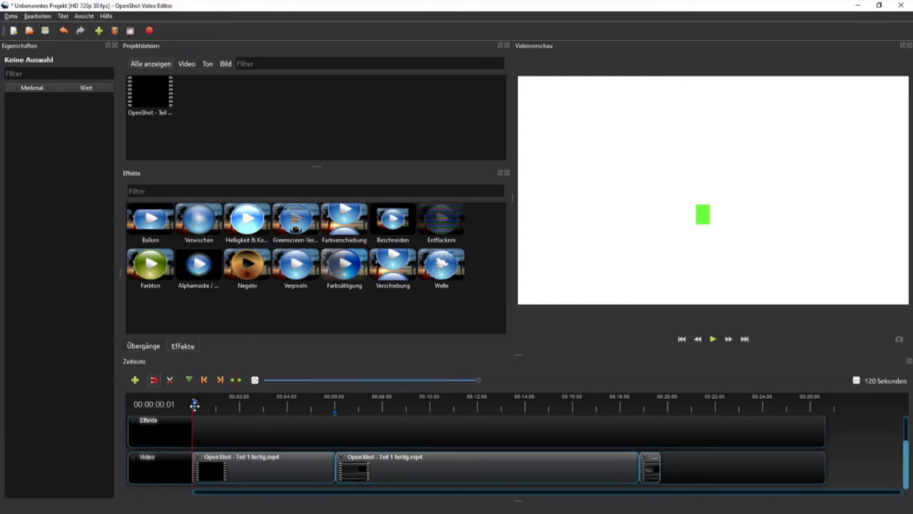
{"action": "left_click_drag", "start_coordinate": [194, 404], "coordinate": [212, 405]}
{"action": "left_click", "coordinate": [267, 468]}
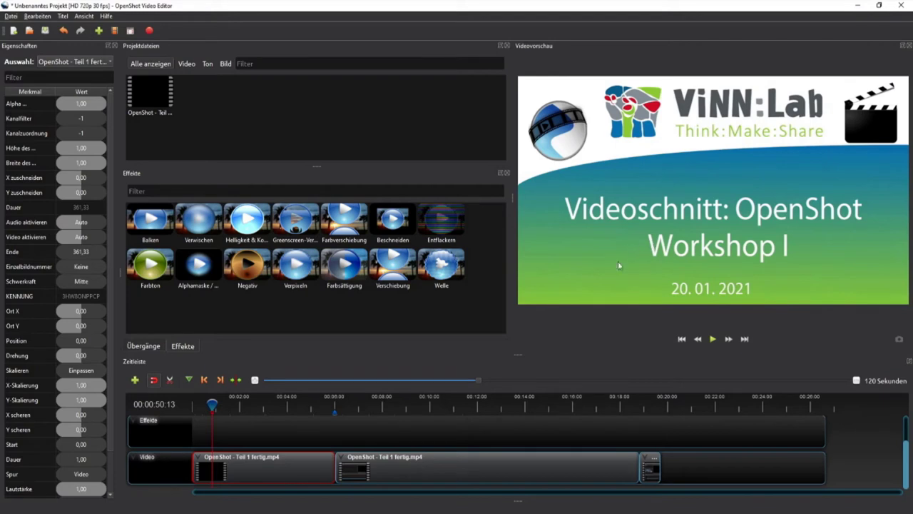
{"action": "left_click", "coordinate": [714, 341]}
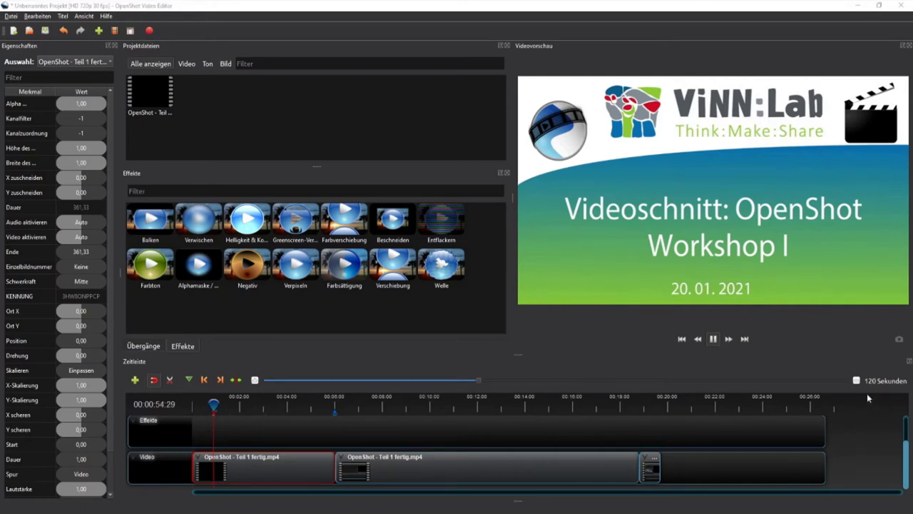
{"action": "left_click", "coordinate": [712, 342]}
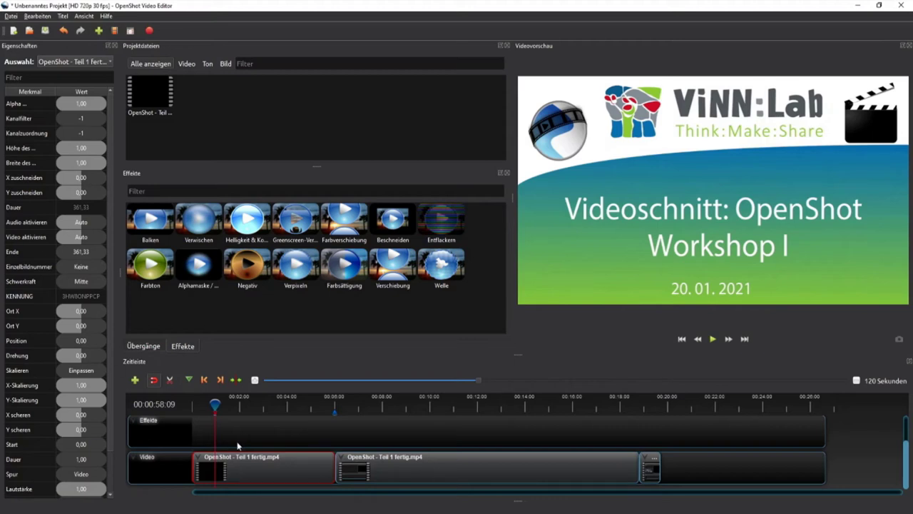
{"action": "left_click", "coordinate": [381, 467]}
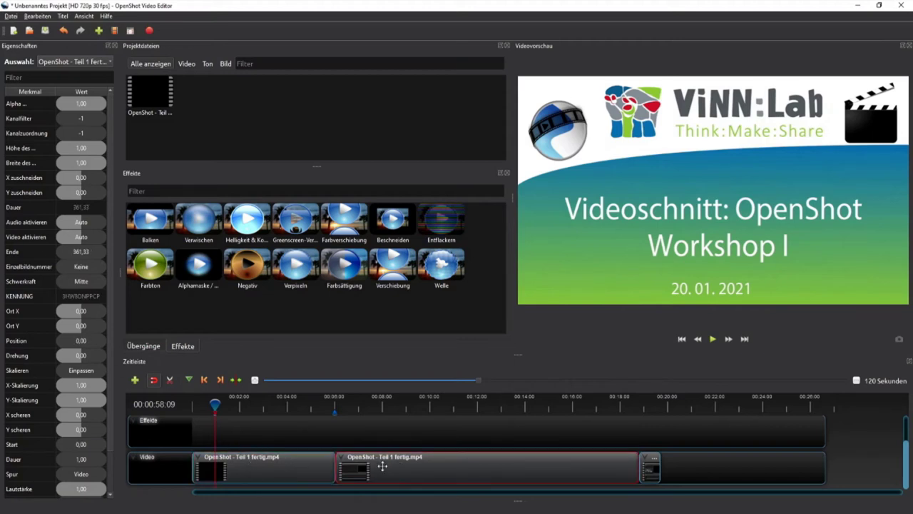
{"action": "left_click", "coordinate": [648, 472]}
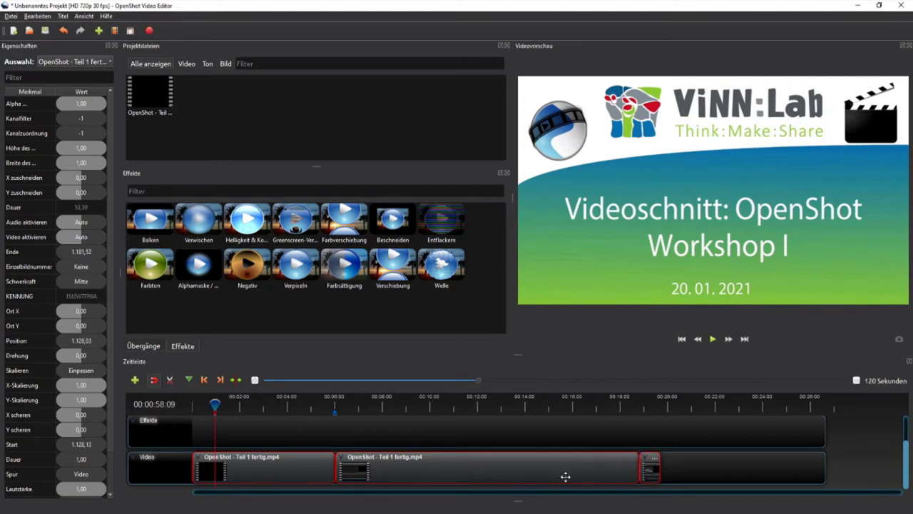
{"action": "left_click", "coordinate": [382, 438]}
{"action": "left_click", "coordinate": [270, 469]}
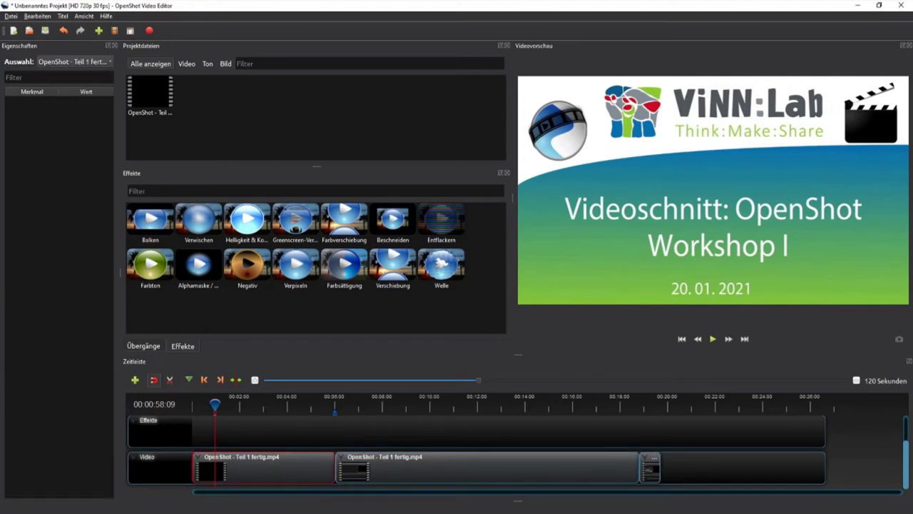
{"action": "left_click", "coordinate": [377, 472], "text": "ctrl"}
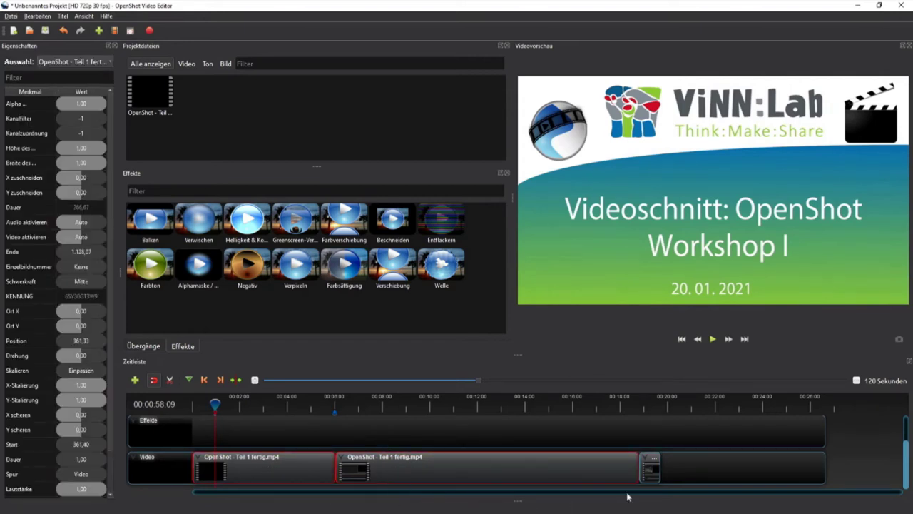
{"action": "left_click", "coordinate": [652, 472], "text": "ctrl"}
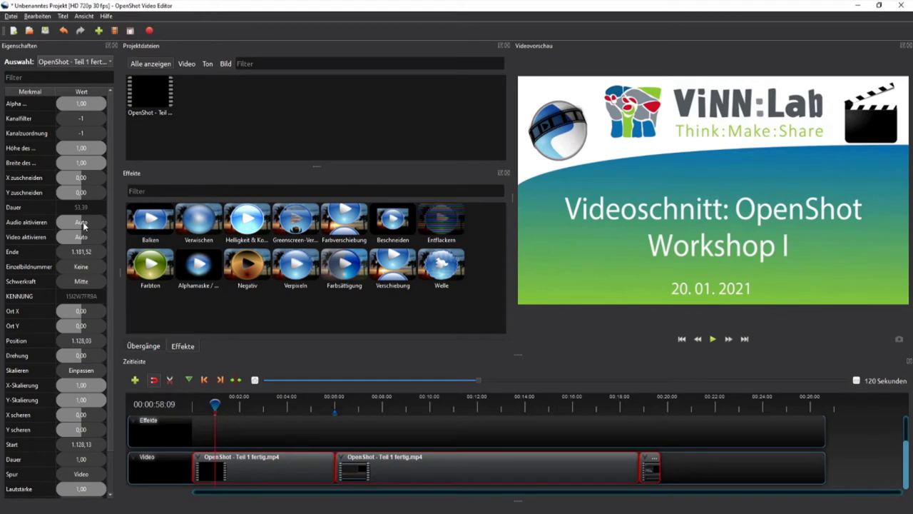
{"action": "right_click", "coordinate": [249, 465]}
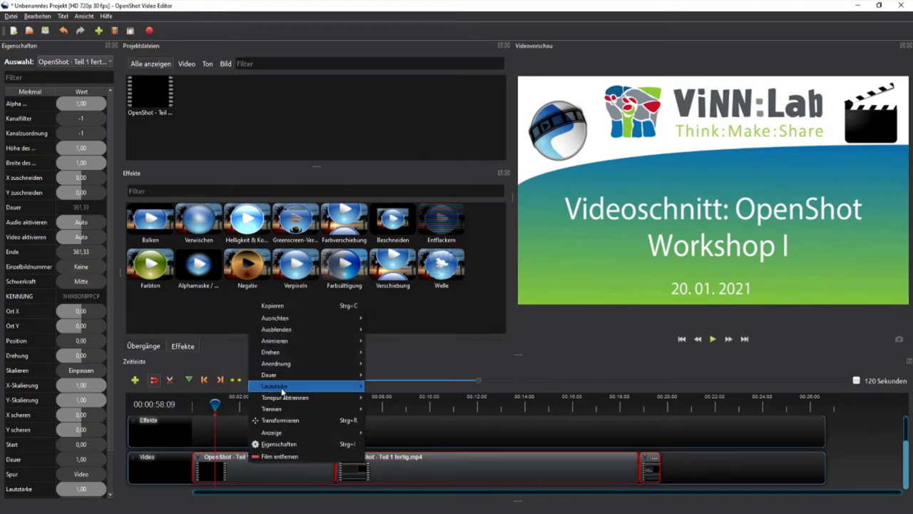
{"action": "mouse_move", "coordinate": [283, 390]}
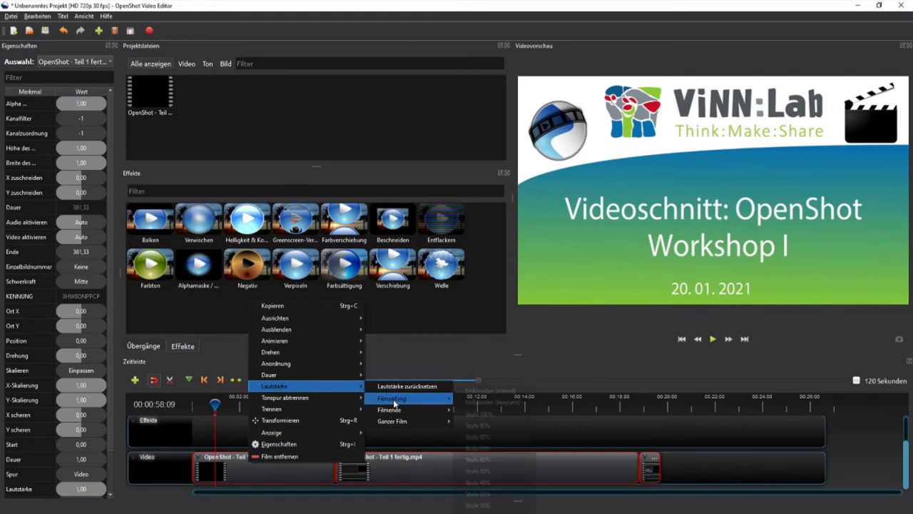
{"action": "mouse_move", "coordinate": [398, 403]}
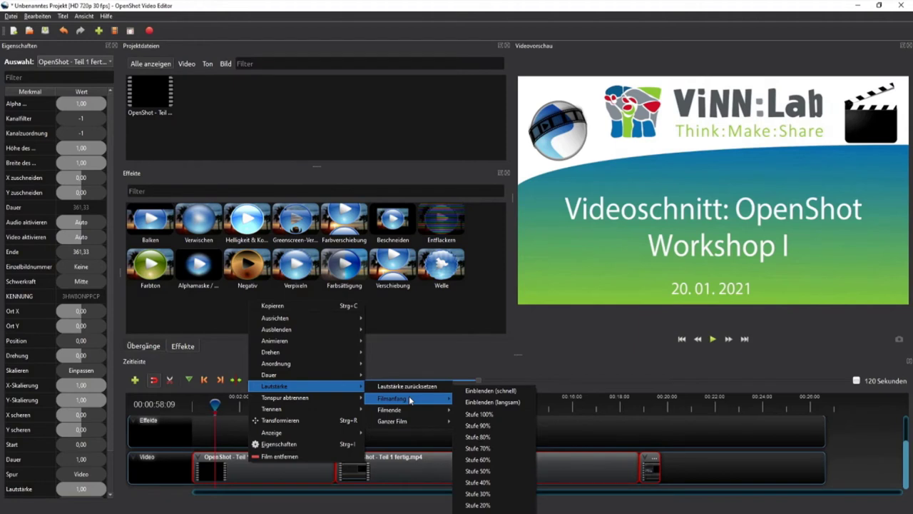
{"action": "mouse_move", "coordinate": [413, 427]}
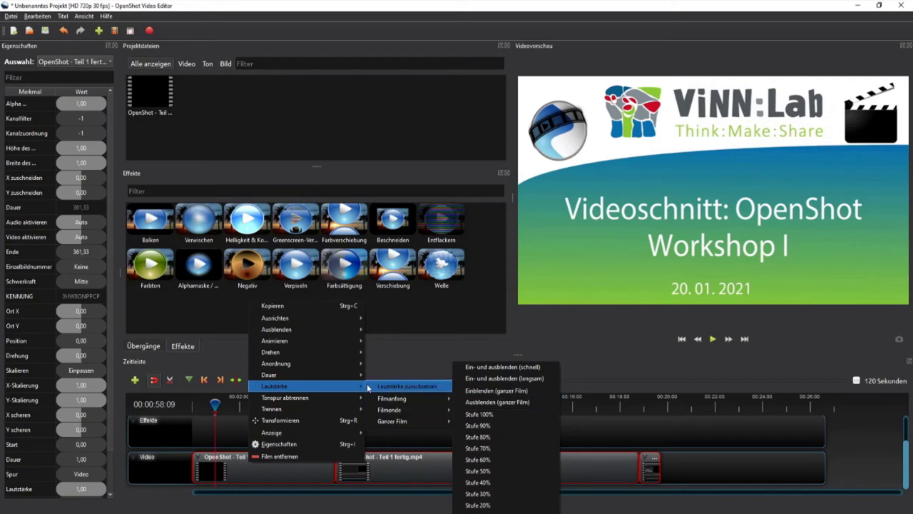
{"action": "mouse_move", "coordinate": [316, 375]}
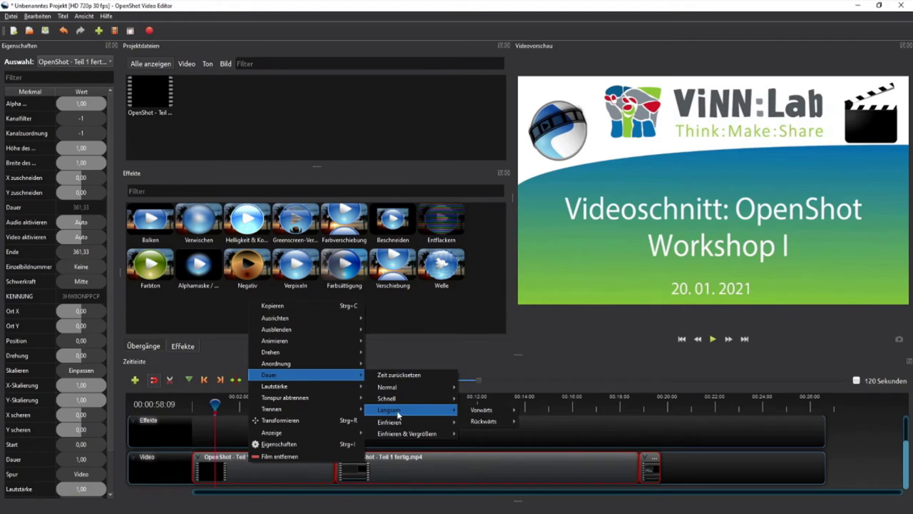
{"action": "mouse_move", "coordinate": [291, 366]}
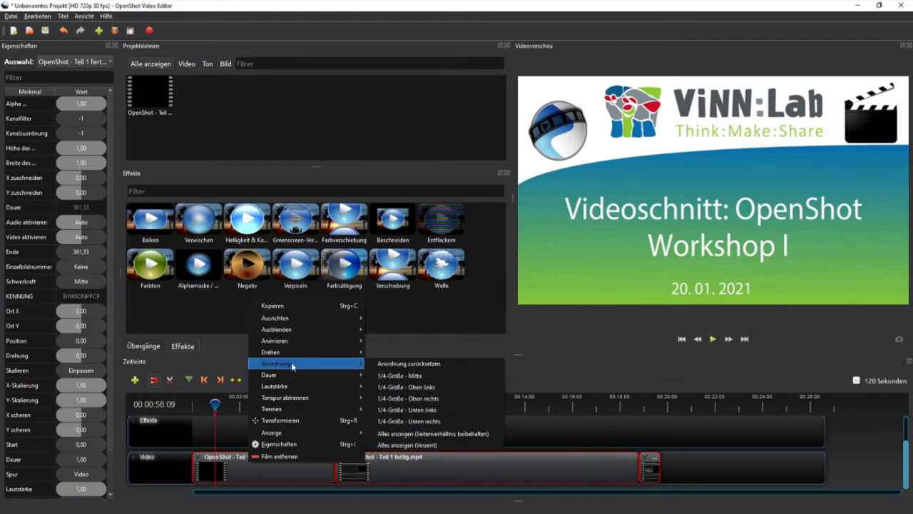
{"action": "left_click", "coordinate": [541, 426]}
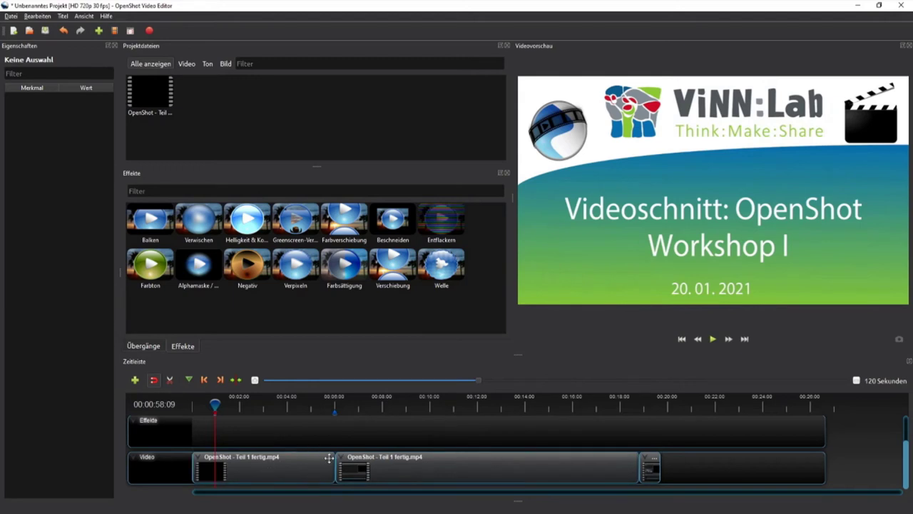
Step: Drag the second 'OpenShot - Teil 1 fertig.mp4' part left until it snaps to the first part's end
{"action": "scroll", "coordinate": [326, 442], "scroll_direction": "up", "scroll_amount": 1}
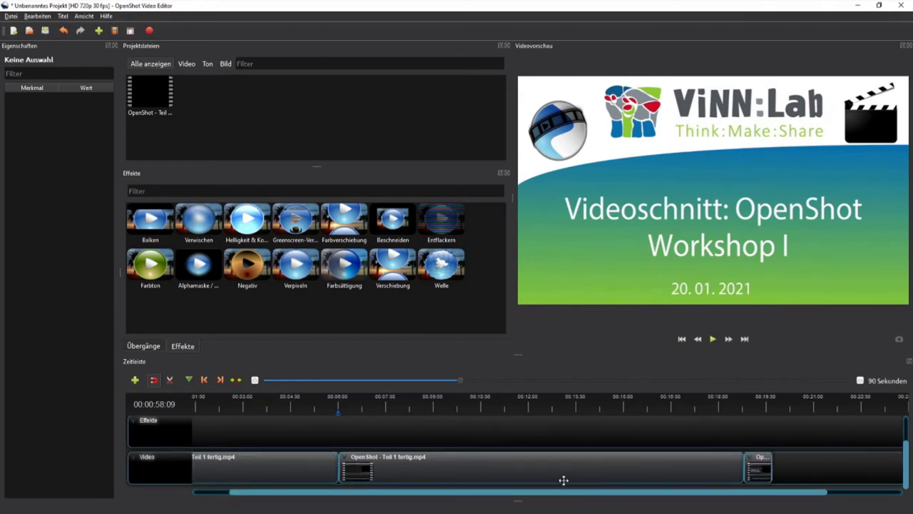
{"action": "left_click", "coordinate": [407, 473]}
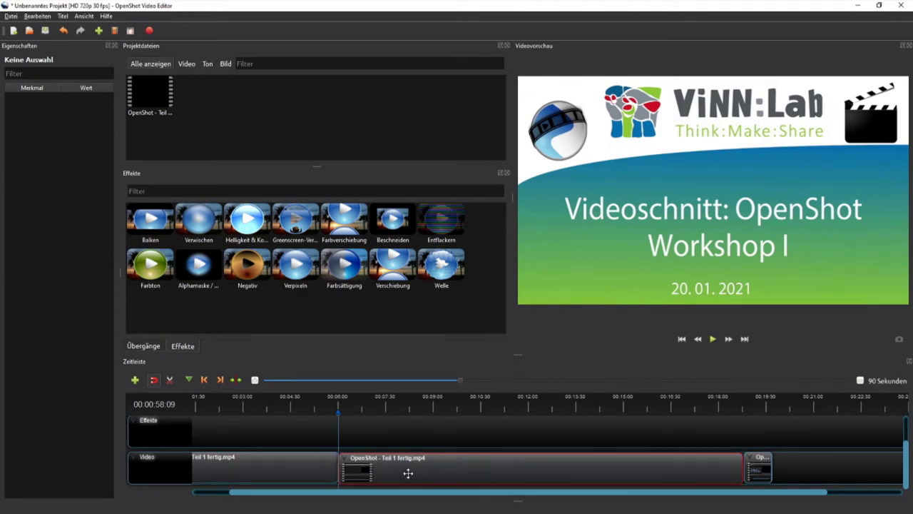
{"action": "left_click_drag", "start_coordinate": [404, 473], "coordinate": [397, 470]}
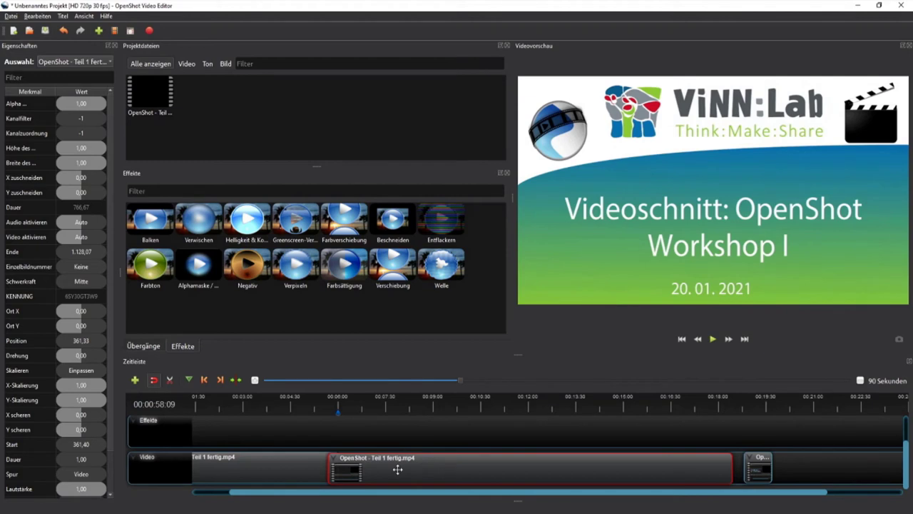
{"action": "mouse_move", "coordinate": [397, 470]}
{"action": "left_mouse_down"}
{"action": "mouse_move", "coordinate": [296, 465]}
{"action": "mouse_move", "coordinate": [394, 465]}
{"action": "left_mouse_up"}
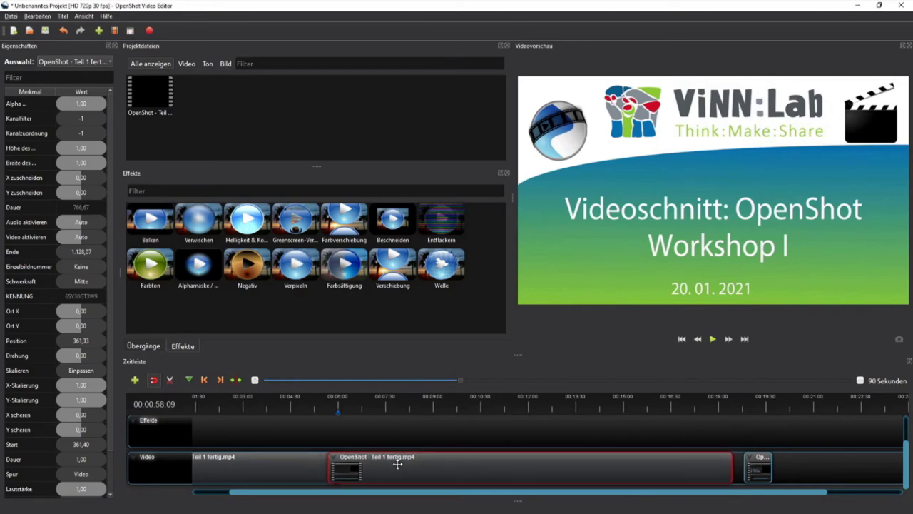
{"action": "left_click_drag", "start_coordinate": [394, 465], "coordinate": [398, 465]}
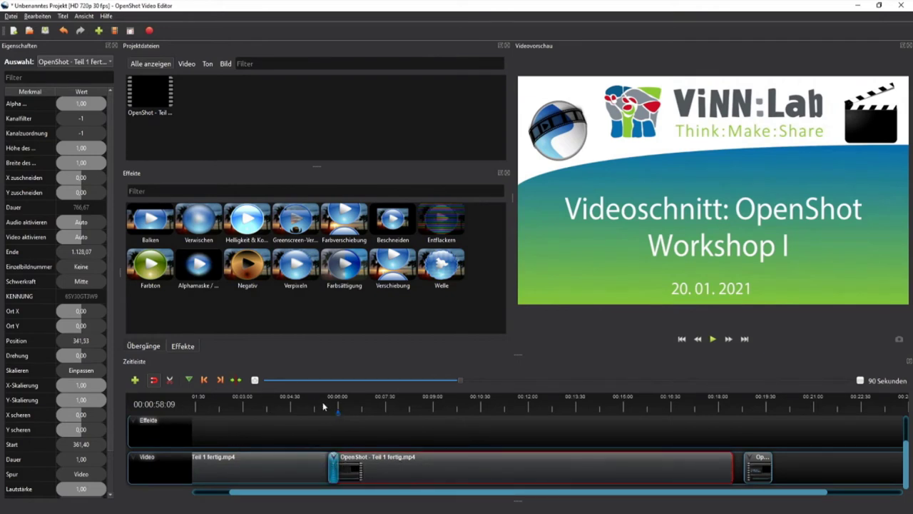
Step: Play the timeline from the cut between the first two parts to check it
{"action": "left_click", "coordinate": [351, 404]}
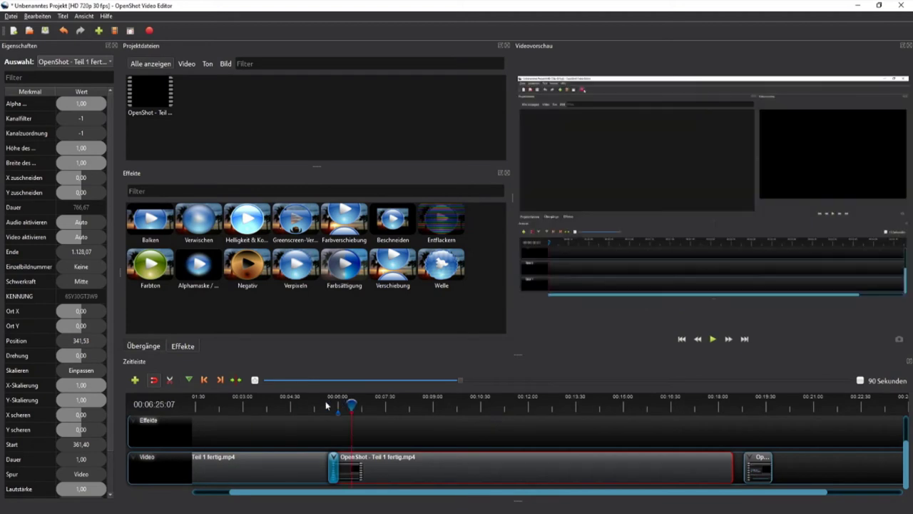
{"action": "left_click_drag", "start_coordinate": [326, 403], "coordinate": [326, 404]}
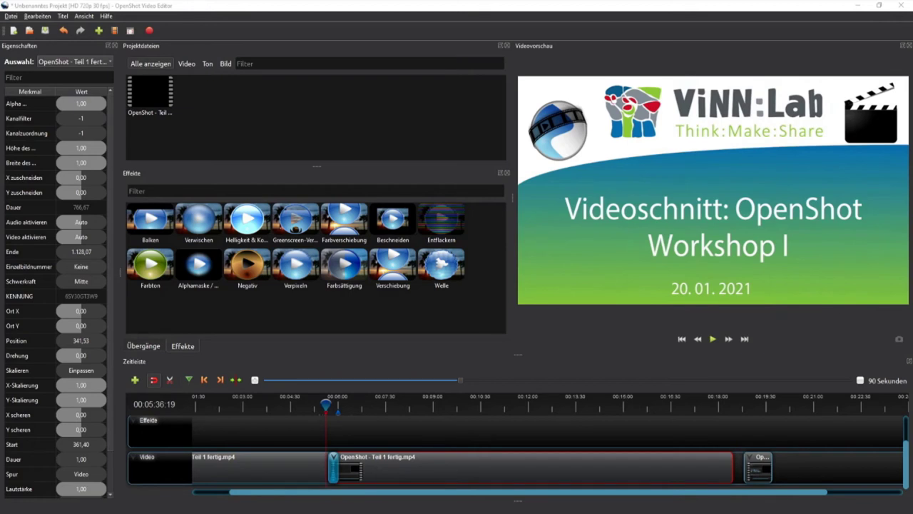
{"action": "left_click", "coordinate": [716, 339]}
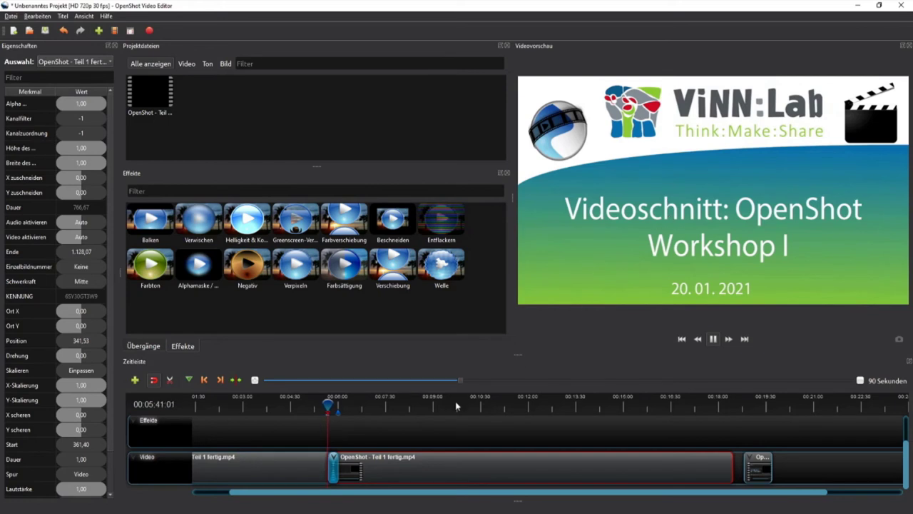
{"action": "scroll", "coordinate": [321, 463], "scroll_direction": "up", "scroll_amount": 2}
{"action": "scroll", "coordinate": [325, 464], "scroll_direction": "up", "scroll_amount": 1}
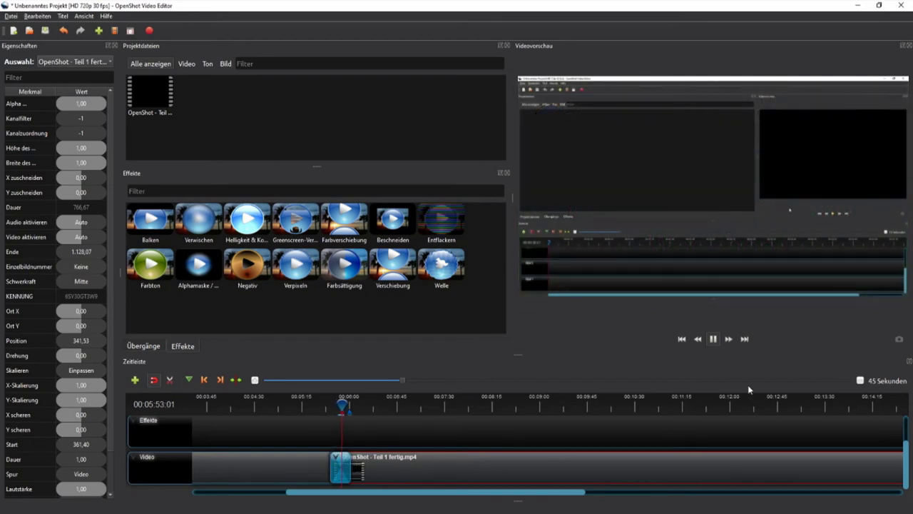
{"action": "left_click", "coordinate": [713, 339]}
Step: Snap the short third part left to 1.093,83, against the second part's end
{"action": "scroll", "coordinate": [410, 460], "scroll_direction": "down", "scroll_amount": 2}
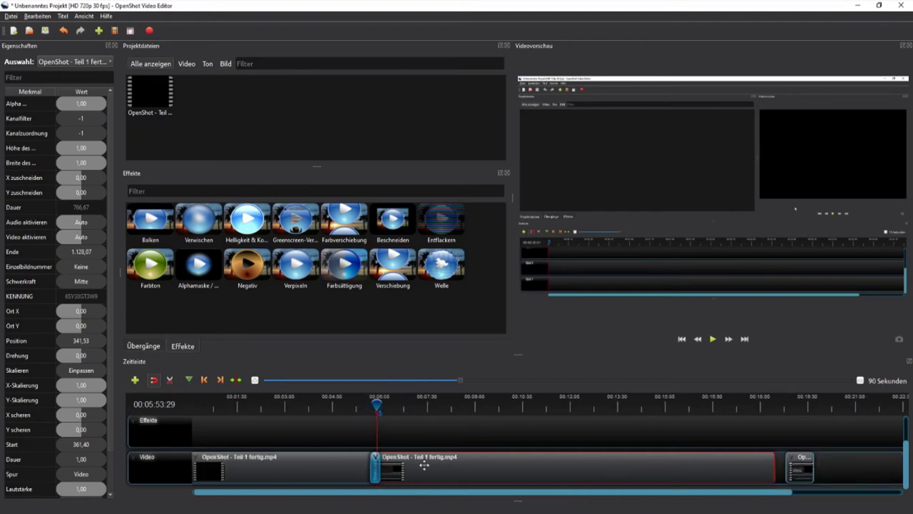
{"action": "left_click_drag", "start_coordinate": [801, 467], "coordinate": [782, 467]}
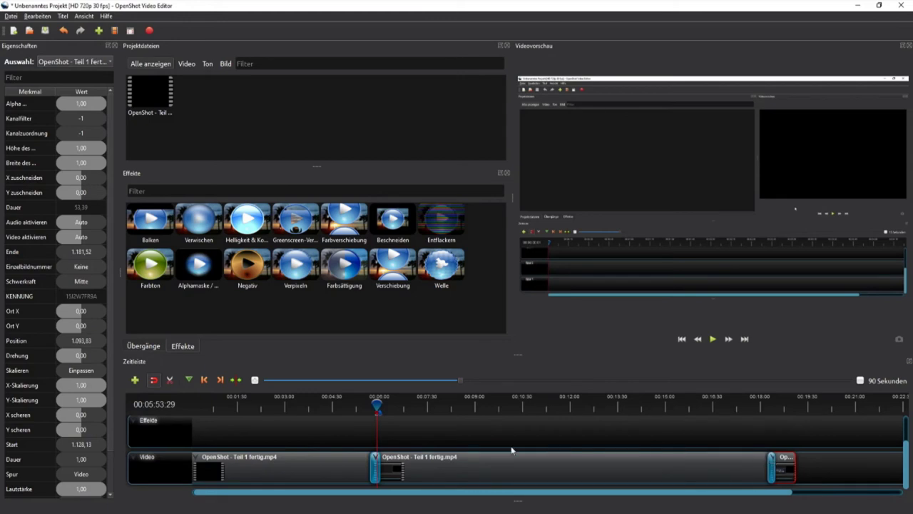
{"action": "left_click_drag", "start_coordinate": [379, 405], "coordinate": [368, 406]}
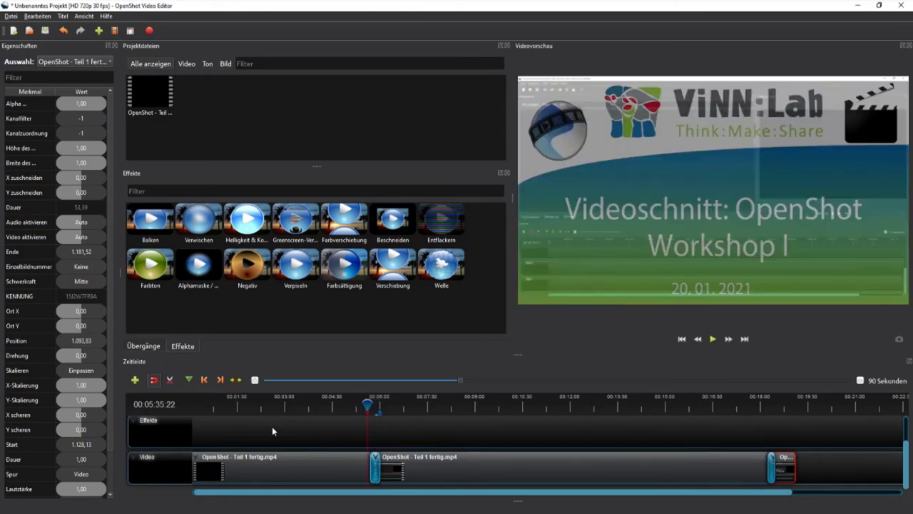
Step: Drop the 'Kreis von innen nach außen' transition from Übergänge onto the join of the first two parts
{"action": "left_click", "coordinate": [143, 346]}
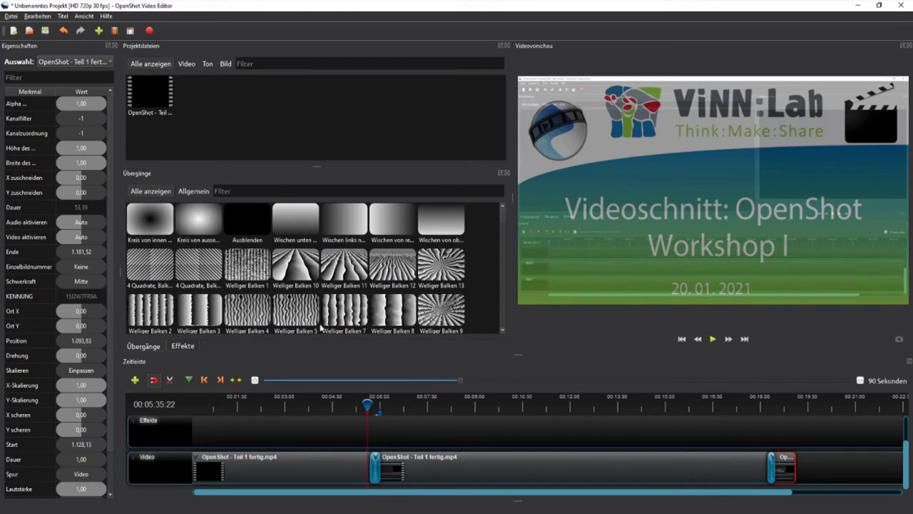
{"action": "left_click_drag", "start_coordinate": [368, 421], "coordinate": [355, 421]}
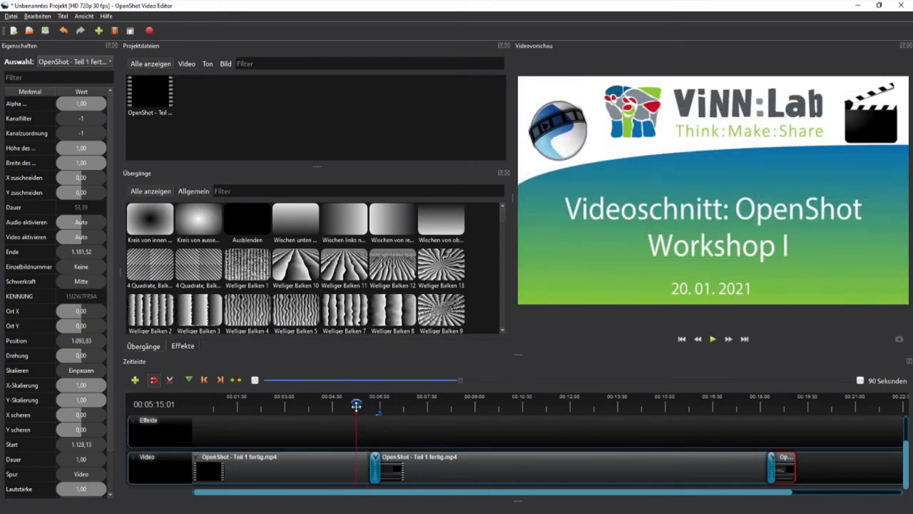
{"action": "scroll", "coordinate": [367, 440], "scroll_direction": "up", "scroll_amount": 1, "text": "ctrl"}
{"action": "scroll", "coordinate": [368, 437], "scroll_direction": "up", "scroll_amount": 1, "text": "ctrl"}
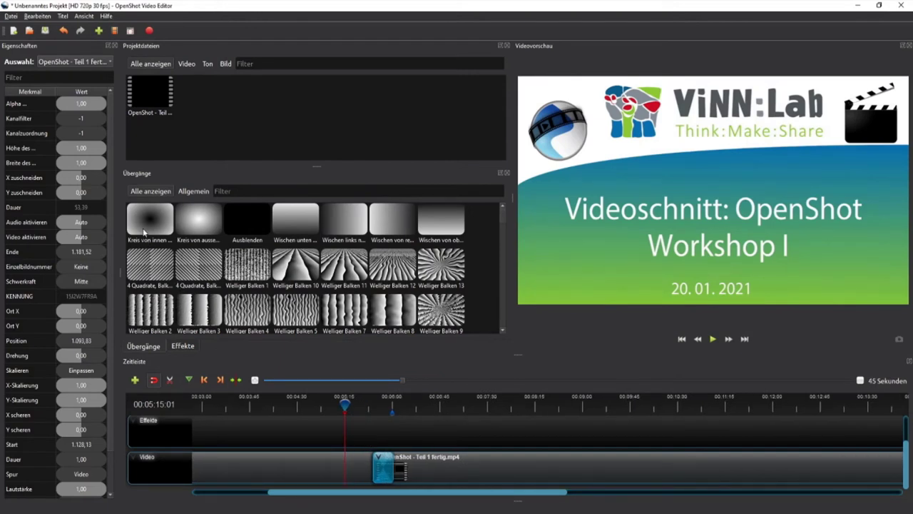
{"action": "mouse_move", "coordinate": [145, 236]}
{"action": "left_mouse_down"}
{"action": "mouse_move", "coordinate": [421, 403]}
{"action": "mouse_move", "coordinate": [392, 457]}
{"action": "left_mouse_up"}
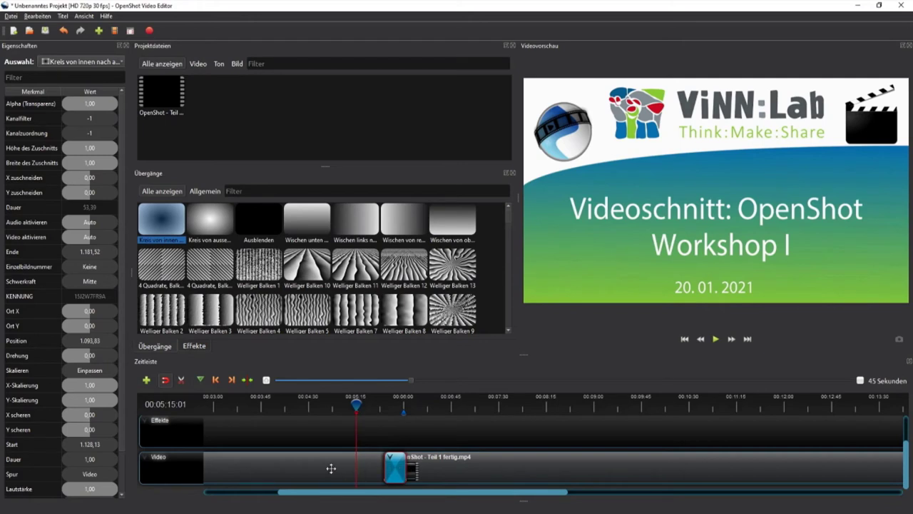
{"action": "left_click", "coordinate": [398, 438]}
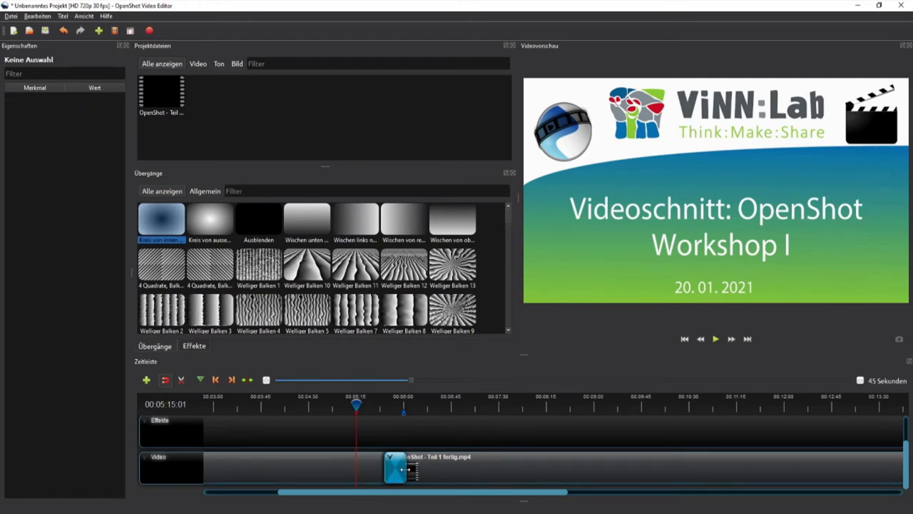
Step: Trim the circle transition's right edge to a 20,03 duration and play it back
{"action": "scroll", "coordinate": [409, 467], "scroll_direction": "up", "scroll_amount": 2}
{"action": "scroll", "coordinate": [412, 472], "scroll_direction": "up", "scroll_amount": 1}
{"action": "scroll", "coordinate": [416, 478], "scroll_direction": "up", "scroll_amount": 1}
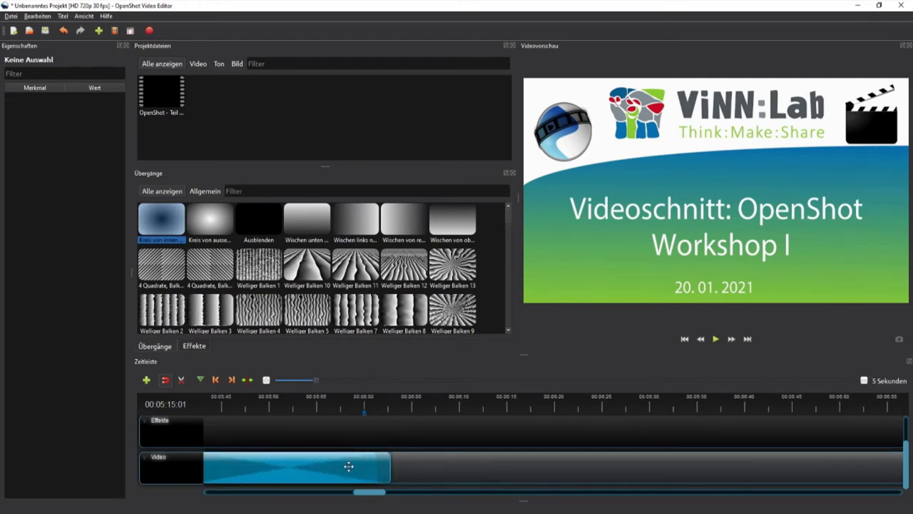
{"action": "left_click", "coordinate": [349, 466]}
{"action": "mouse_move", "coordinate": [364, 452]}
{"action": "left_mouse_down"}
{"action": "mouse_move", "coordinate": [366, 473]}
{"action": "mouse_move", "coordinate": [379, 466]}
{"action": "left_mouse_up"}
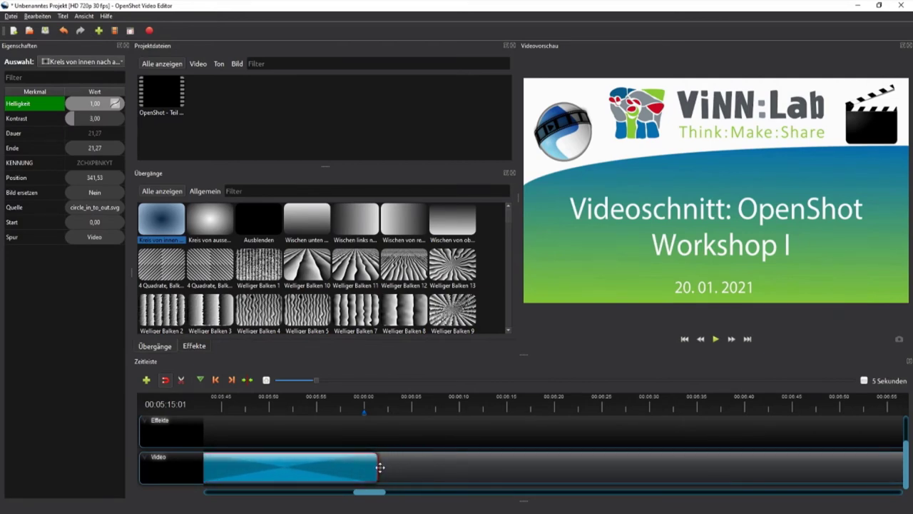
{"action": "scroll", "coordinate": [421, 457], "scroll_direction": "down", "scroll_amount": 3}
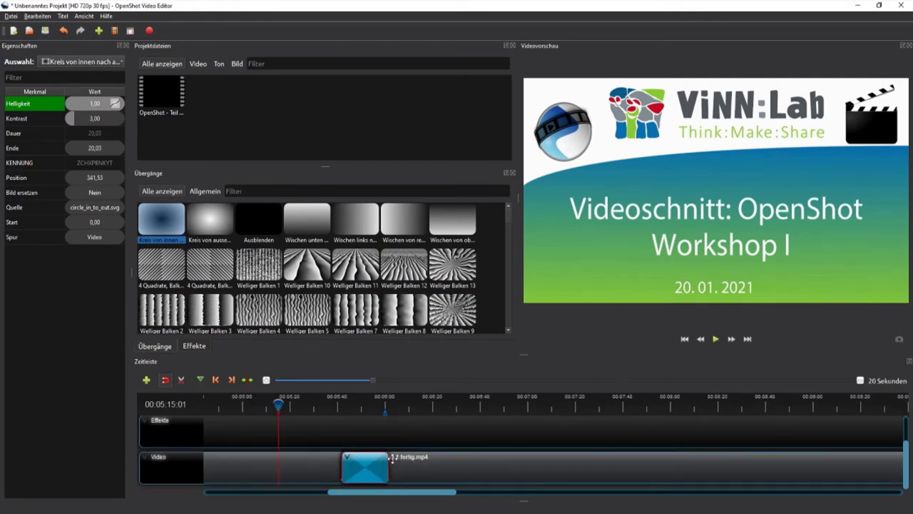
{"action": "key", "text": "space"}
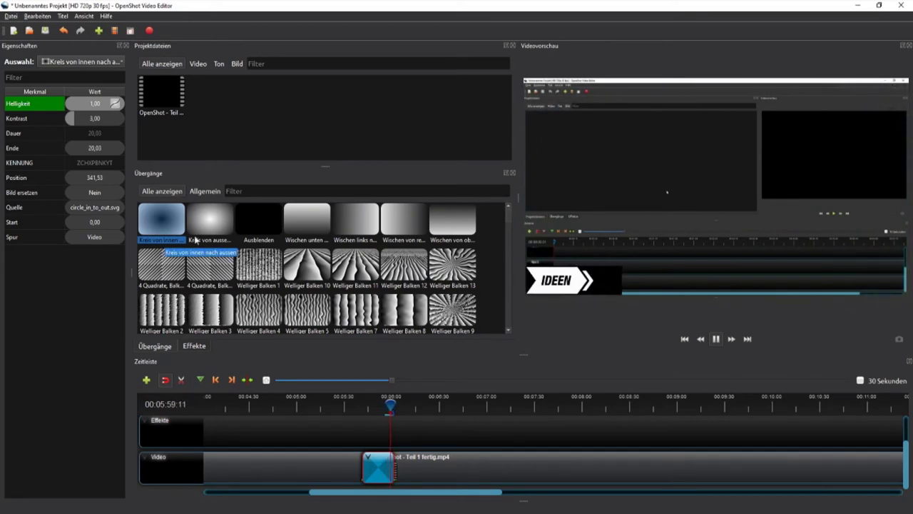
Step: Delete the circle transition with 'Übergang entfernen' and move the second part to the playhead
{"action": "left_click", "coordinate": [716, 339]}
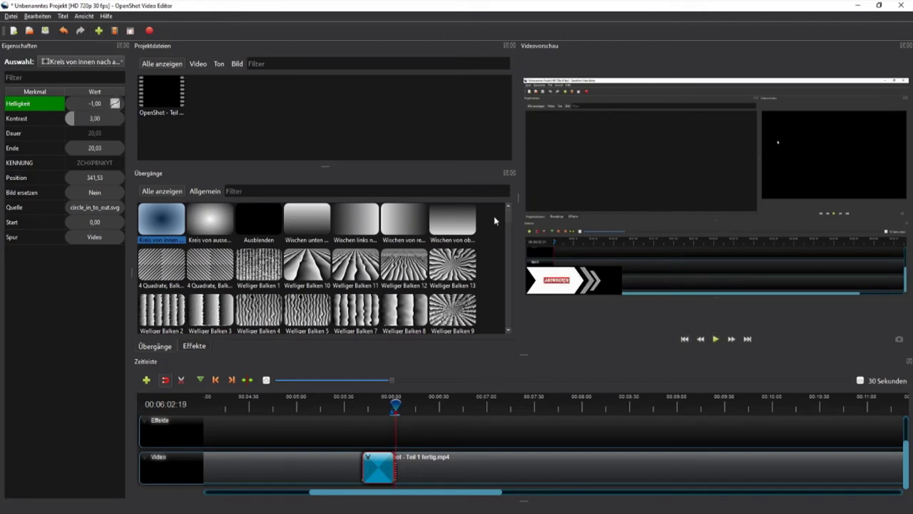
{"action": "left_click_drag", "start_coordinate": [509, 213], "coordinate": [510, 244]}
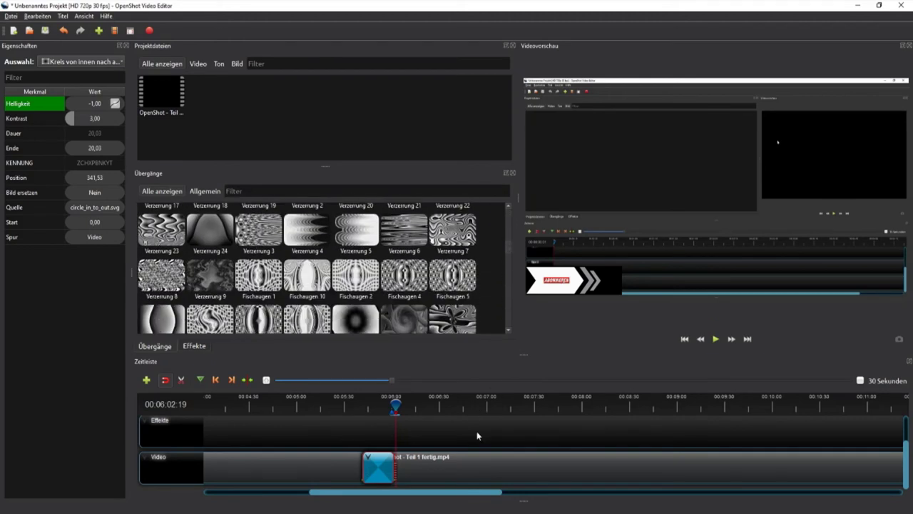
{"action": "scroll", "coordinate": [477, 430], "scroll_direction": "down", "scroll_amount": 3}
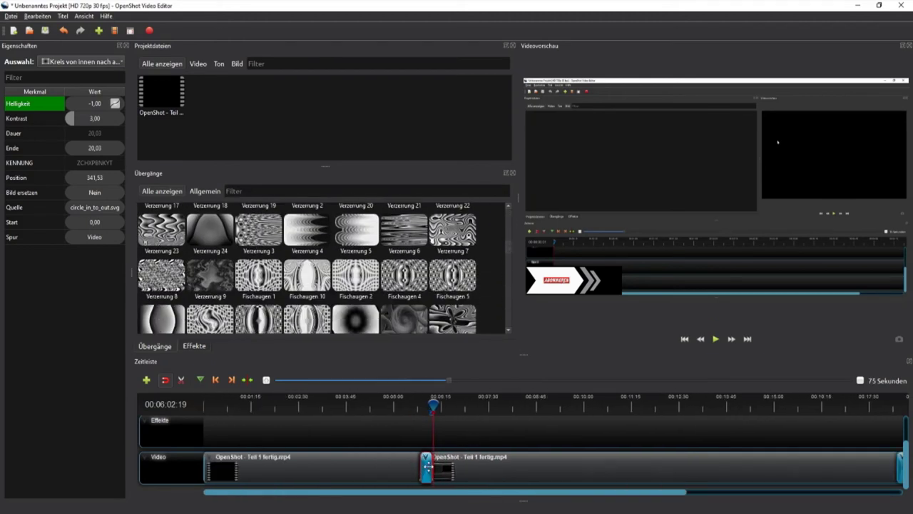
{"action": "scroll", "coordinate": [434, 466], "scroll_direction": "up", "scroll_amount": 3}
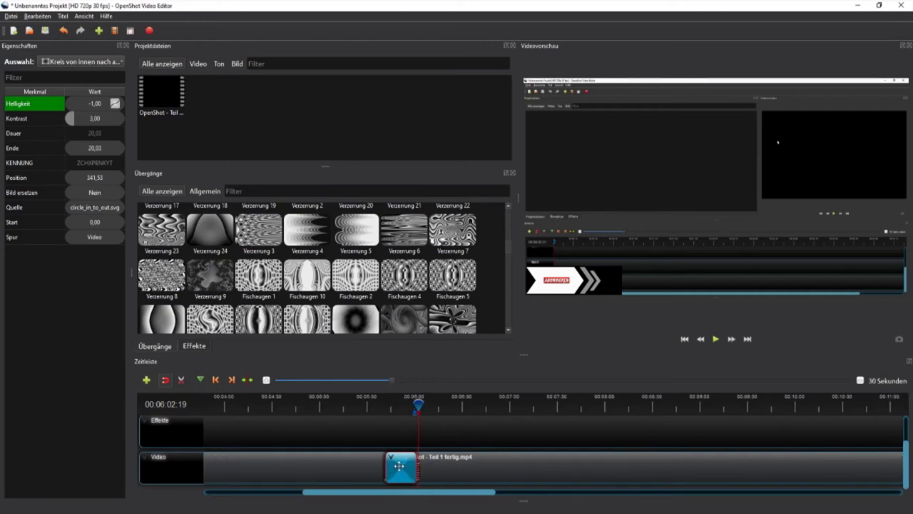
{"action": "right_click", "coordinate": [399, 467]}
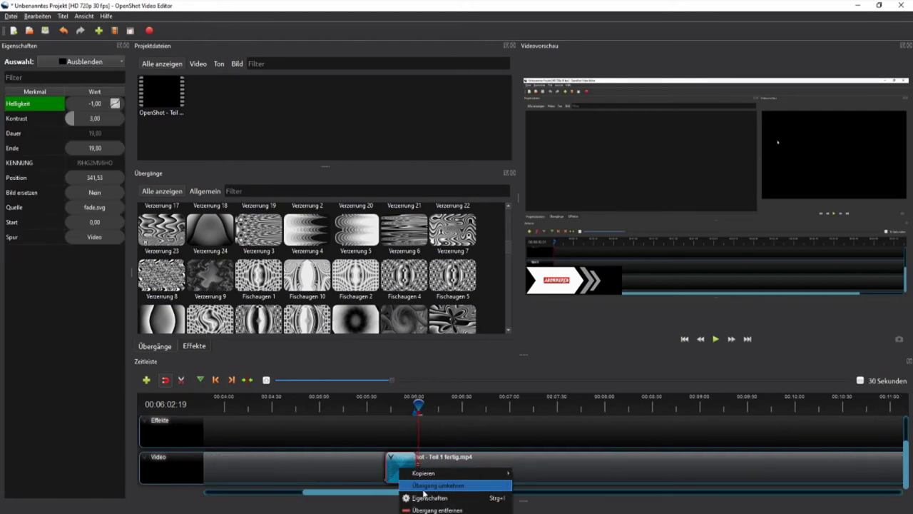
{"action": "left_click", "coordinate": [436, 509]}
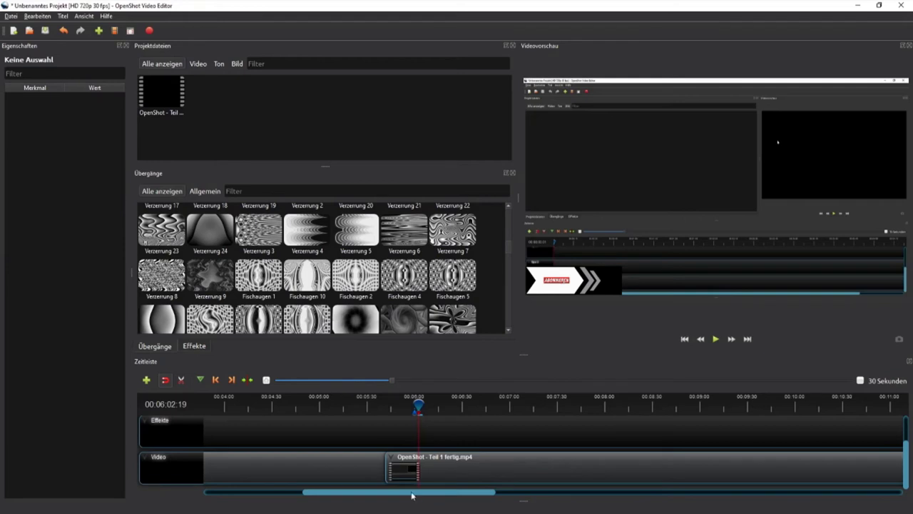
{"action": "left_click_drag", "start_coordinate": [409, 463], "coordinate": [440, 464]}
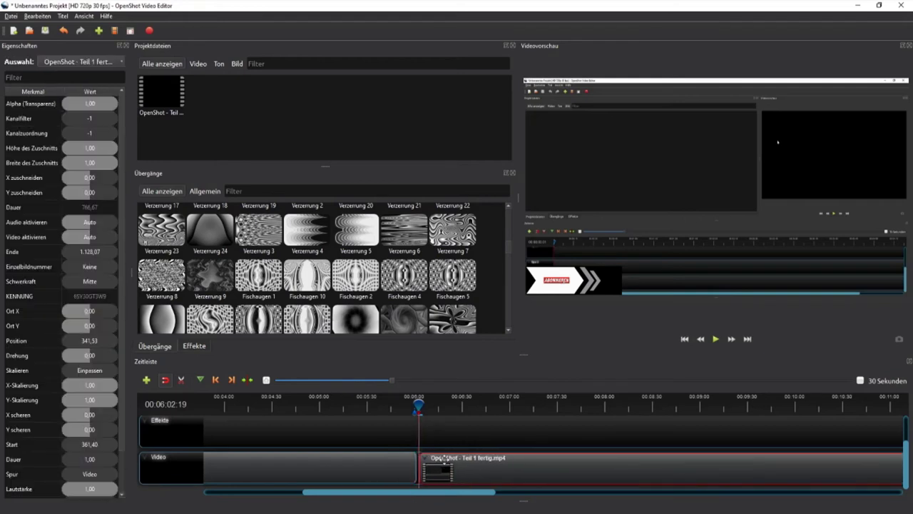
{"action": "left_click", "coordinate": [400, 405]}
{"action": "left_click_drag", "start_coordinate": [445, 460], "coordinate": [437, 463]}
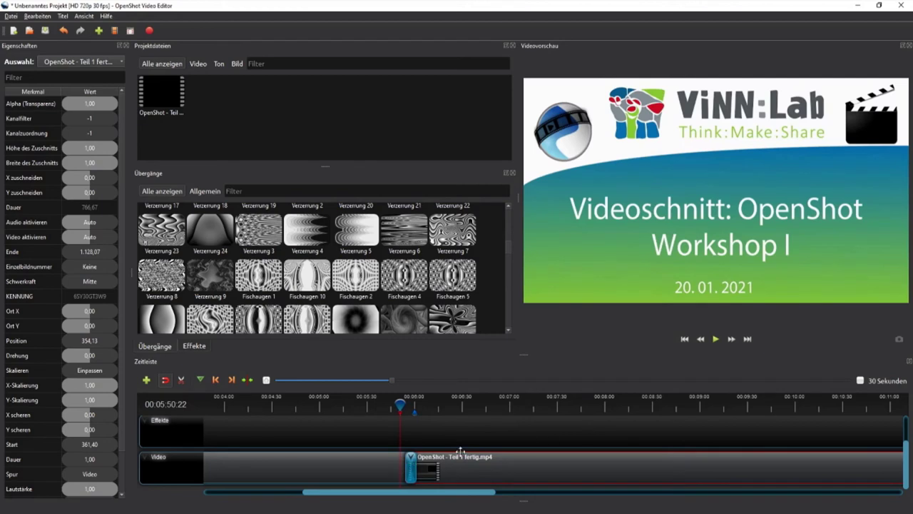
{"action": "scroll", "coordinate": [531, 494], "scroll_direction": "down", "scroll_amount": 2}
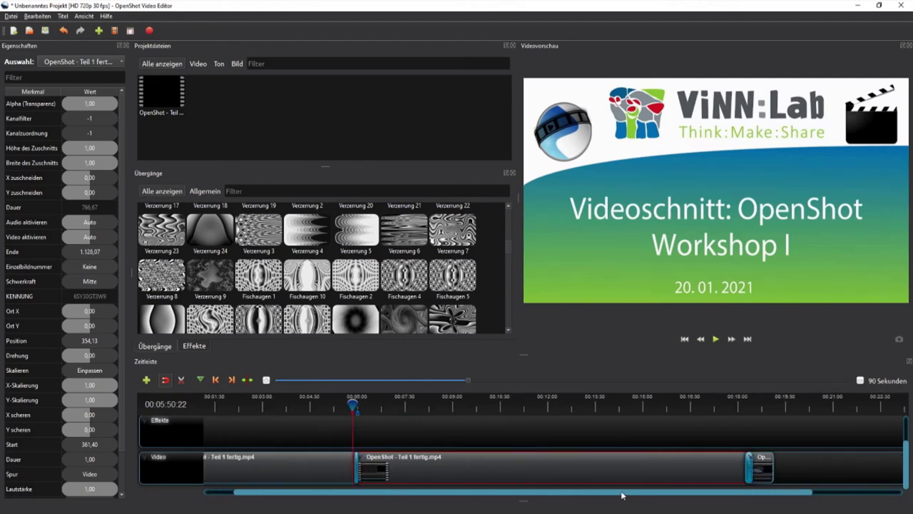
{"action": "scroll", "coordinate": [706, 470], "scroll_direction": "up", "scroll_amount": 2}
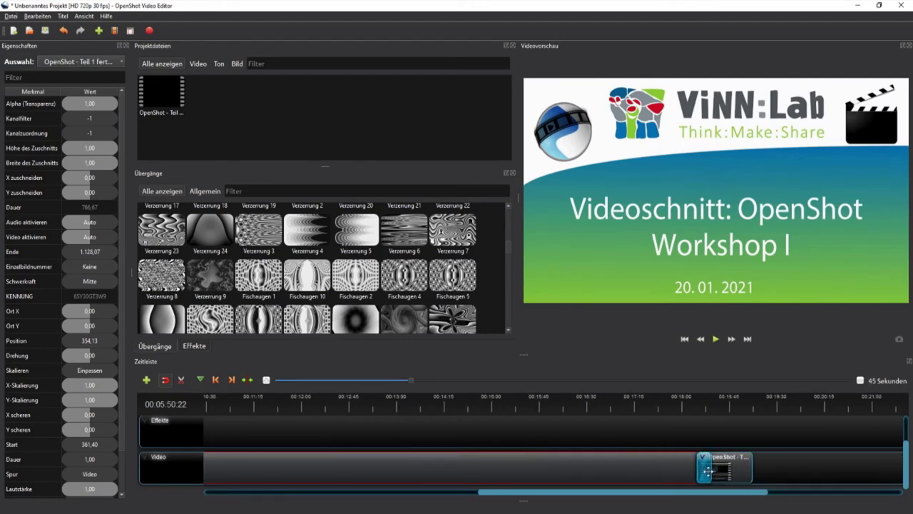
{"action": "scroll", "coordinate": [518, 464], "scroll_direction": "down", "scroll_amount": 1}
{"action": "scroll", "coordinate": [359, 483], "scroll_direction": "down", "scroll_amount": 1}
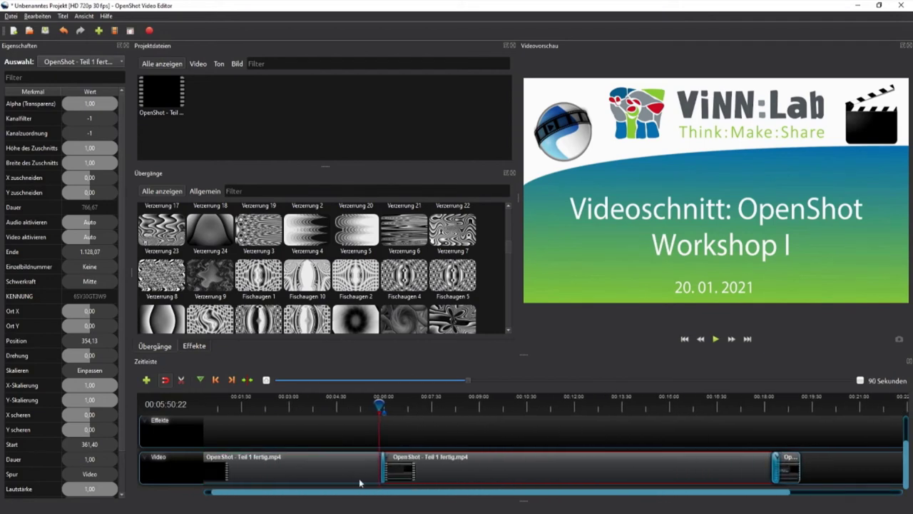
{"action": "scroll", "coordinate": [360, 478], "scroll_direction": "down", "scroll_amount": 1}
{"action": "scroll", "coordinate": [361, 464], "scroll_direction": "down", "scroll_amount": 1}
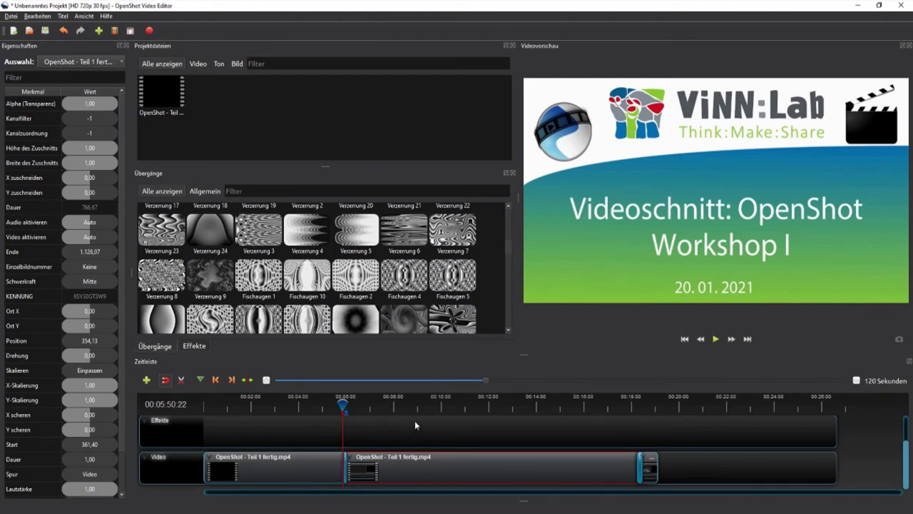
{"action": "left_click", "coordinate": [401, 435]}
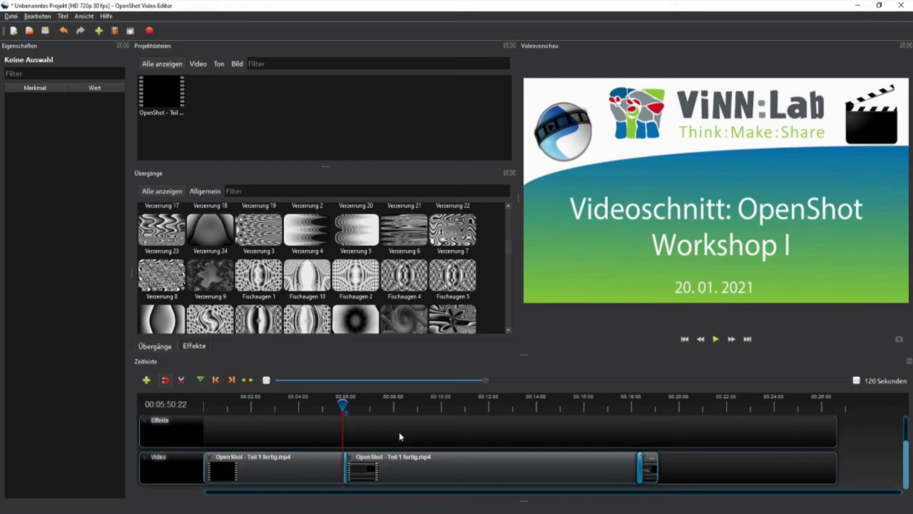
{"action": "mouse_move", "coordinate": [343, 405]}
{"action": "left_mouse_down"}
{"action": "mouse_move", "coordinate": [238, 407]}
{"action": "mouse_move", "coordinate": [384, 408]}
{"action": "mouse_move", "coordinate": [204, 406]}
{"action": "left_mouse_up"}
{"action": "scroll", "coordinate": [297, 442], "scroll_direction": "up", "scroll_amount": 1}
{"action": "scroll", "coordinate": [281, 443], "scroll_direction": "up", "scroll_amount": 1}
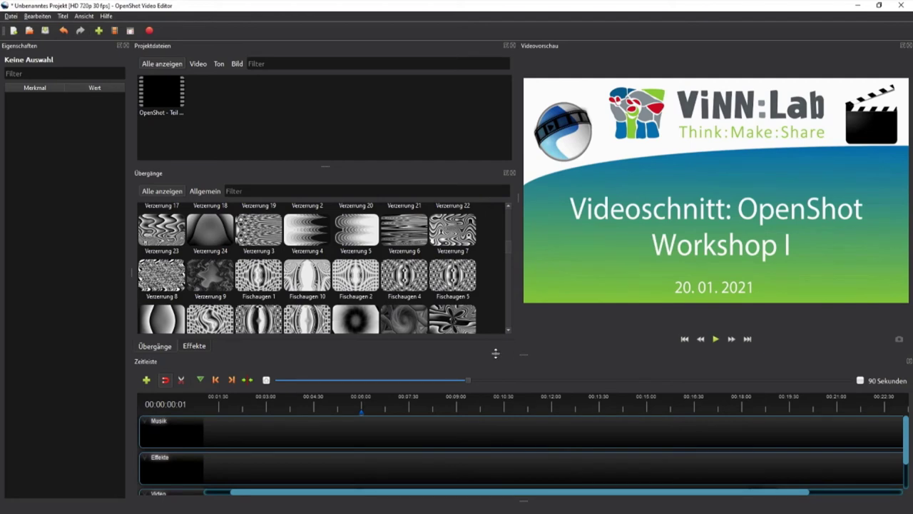
{"action": "scroll", "coordinate": [263, 454], "scroll_direction": "down", "scroll_amount": 1}
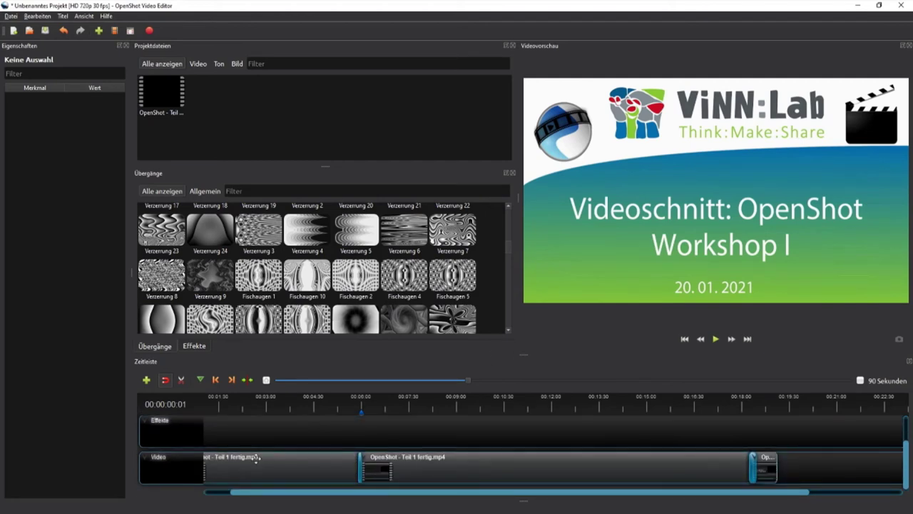
{"action": "left_click_drag", "start_coordinate": [289, 498], "coordinate": [251, 495]}
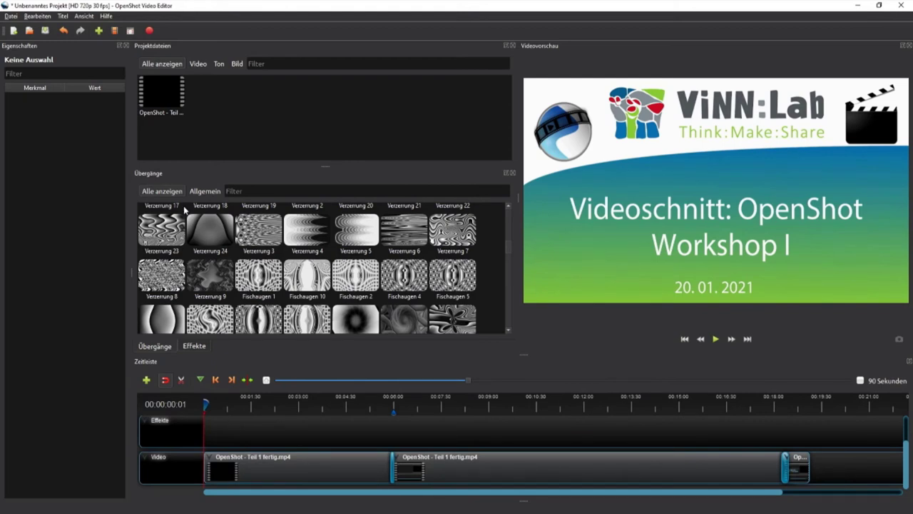
Step: Show the Effekte list with effects such as Balken, Verwischen, Farbton and Welle
{"action": "left_click", "coordinate": [188, 347]}
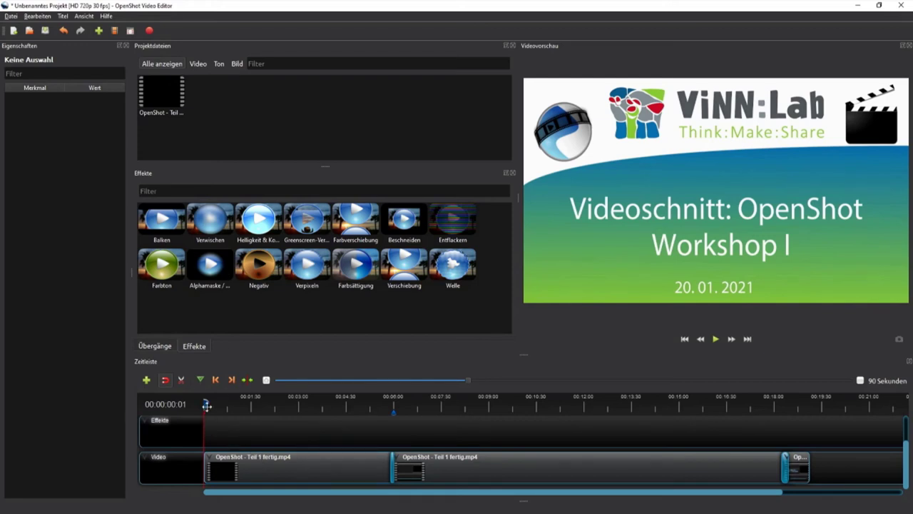
Step: Drop the Negativ effect onto the second clip part and scrub between 5:52 and 6:48 to preview it
{"action": "left_click_drag", "start_coordinate": [206, 404], "coordinate": [419, 404]}
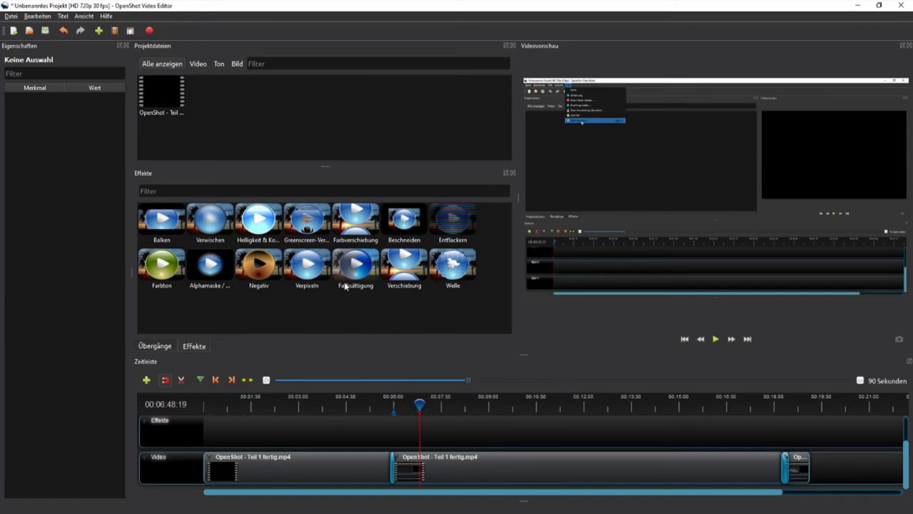
{"action": "mouse_move", "coordinate": [258, 273]}
{"action": "left_mouse_down"}
{"action": "mouse_move", "coordinate": [409, 471]}
{"action": "mouse_move", "coordinate": [444, 462]}
{"action": "left_mouse_up"}
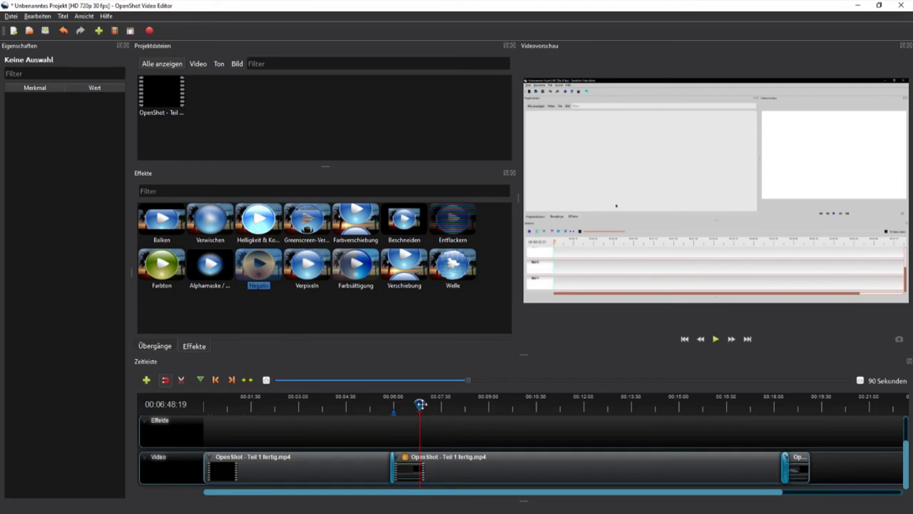
{"action": "left_click_drag", "start_coordinate": [421, 405], "coordinate": [389, 404]}
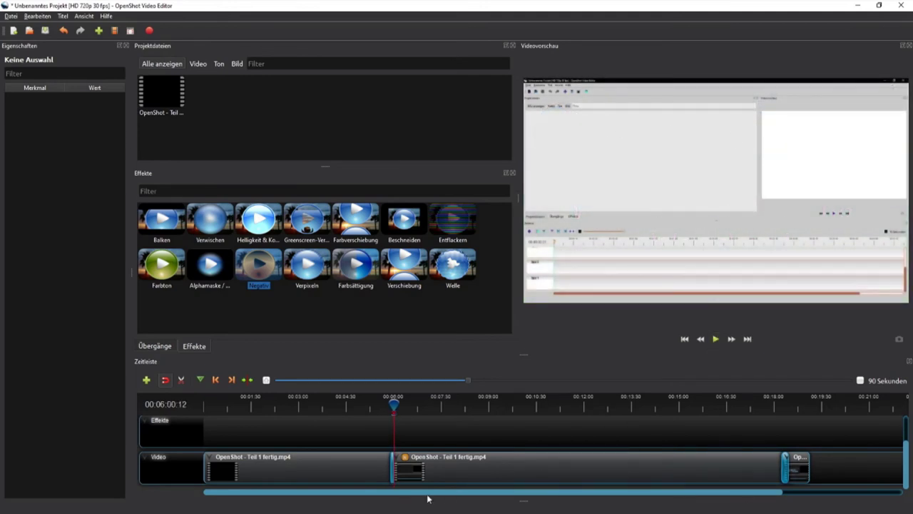
{"action": "left_click", "coordinate": [416, 430]}
Step: Remove the Negativ effect from the second clip part with Effekt entfernen
{"action": "right_click", "coordinate": [405, 459]}
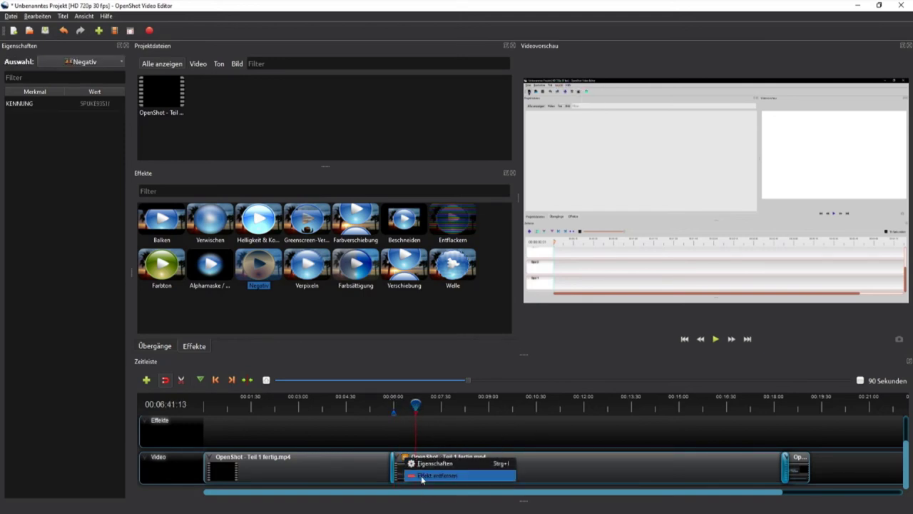
{"action": "left_click", "coordinate": [422, 475]}
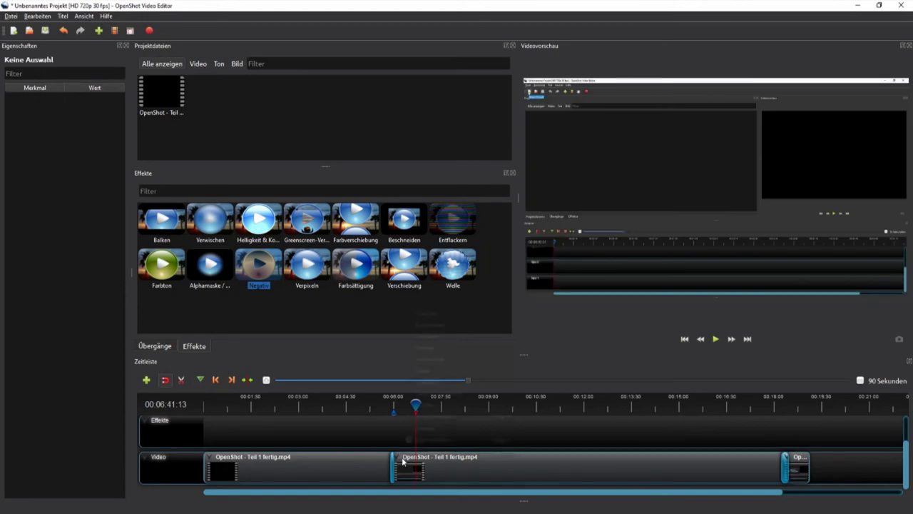
{"action": "right_click", "coordinate": [403, 461]}
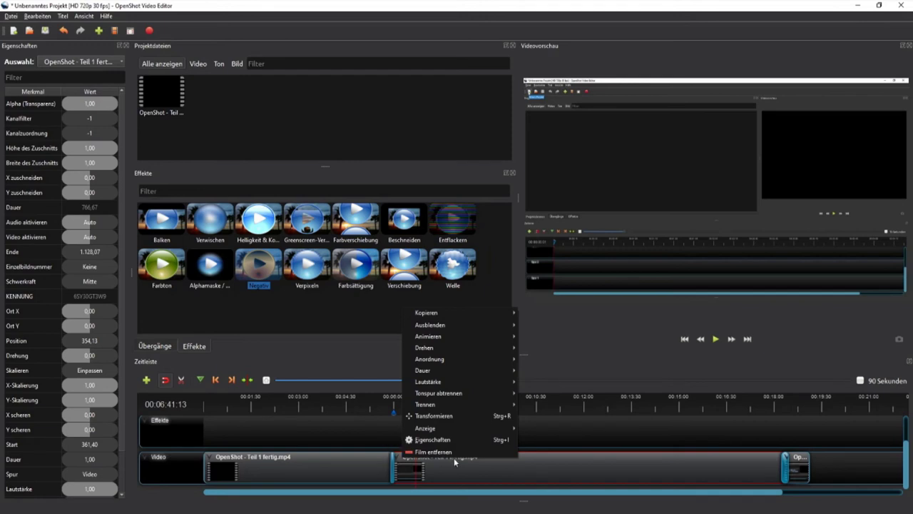
{"action": "left_click", "coordinate": [416, 436]}
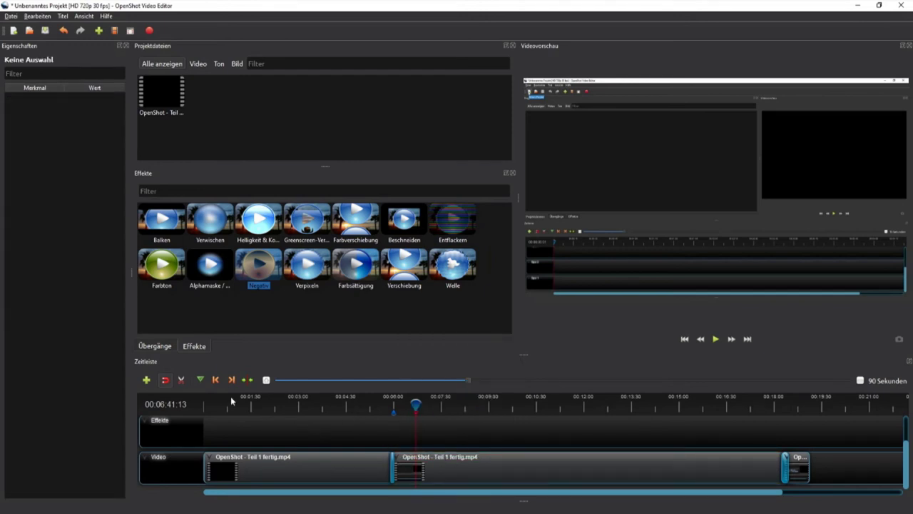
Step: Razor-split a short piece off the second part's start and apply Negativ to that piece
{"action": "left_click", "coordinate": [184, 381]}
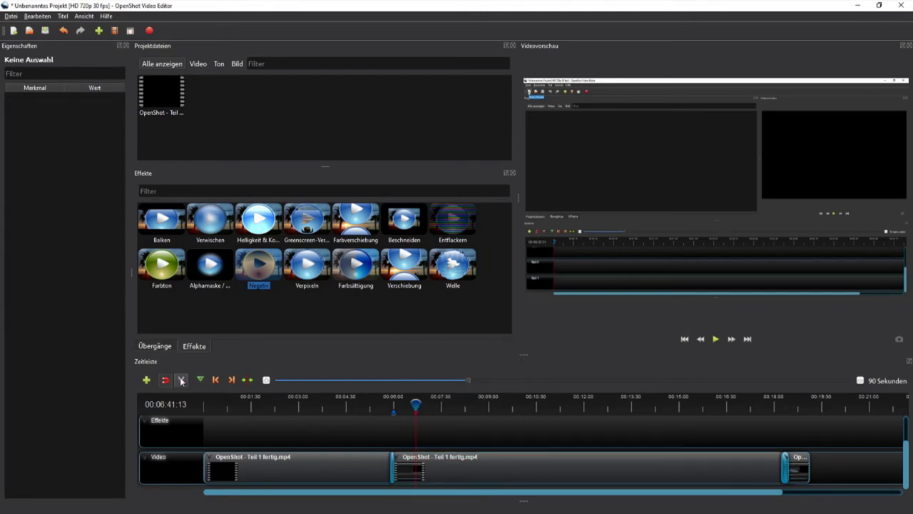
{"action": "left_click", "coordinate": [419, 463]}
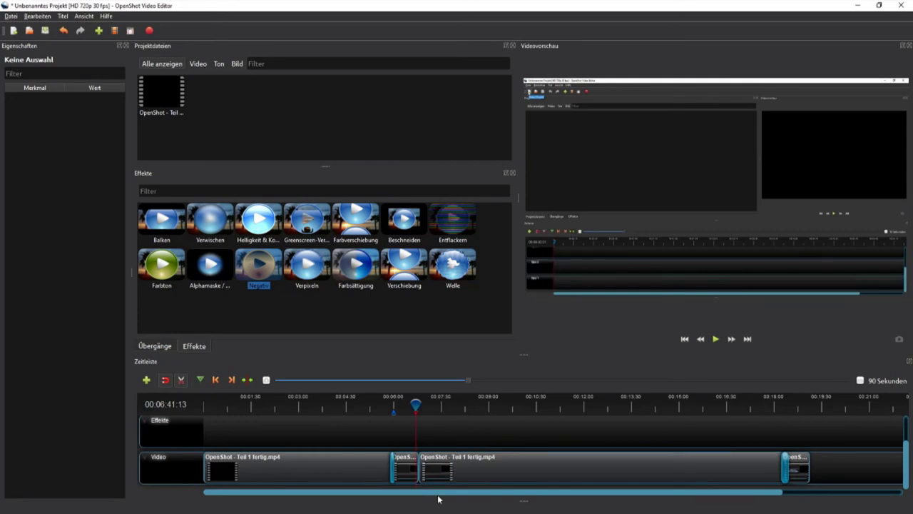
{"action": "left_click", "coordinate": [181, 382]}
{"action": "left_click_drag", "start_coordinate": [416, 405], "coordinate": [383, 408]}
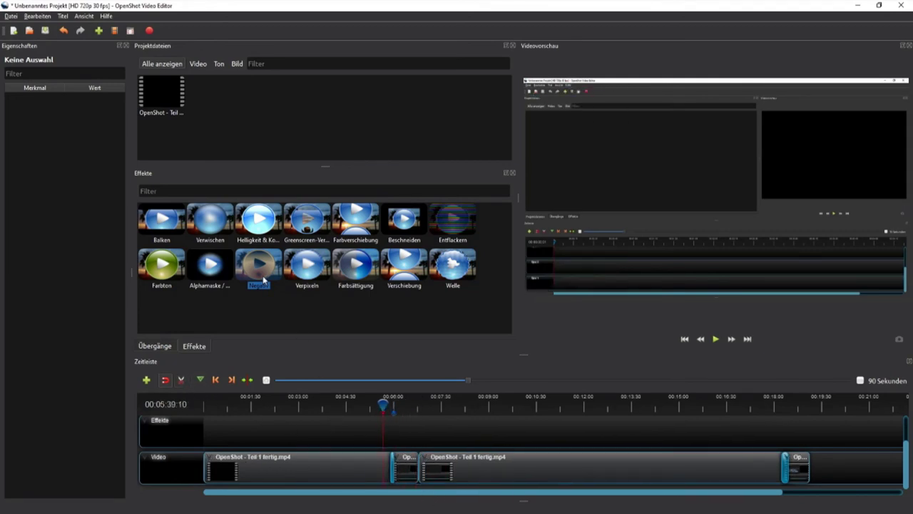
{"action": "left_click_drag", "start_coordinate": [263, 279], "coordinate": [409, 472]}
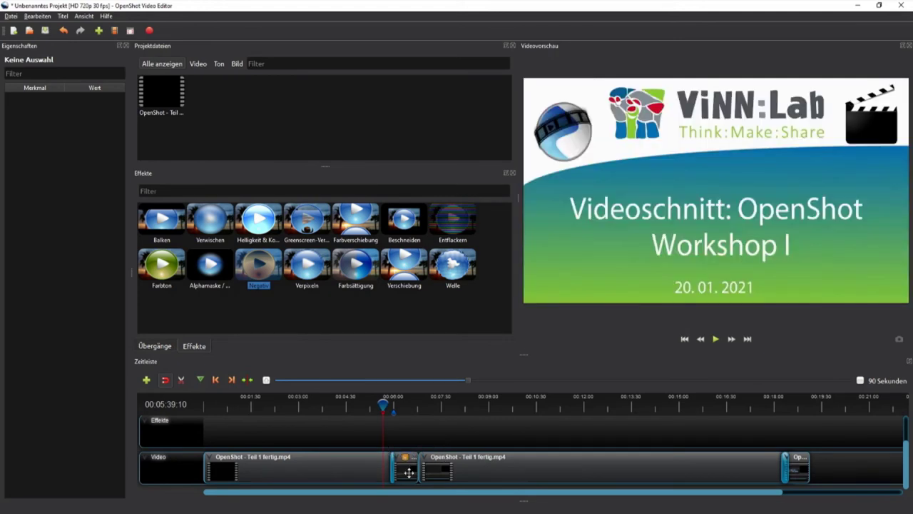
{"action": "left_click_drag", "start_coordinate": [383, 405], "coordinate": [390, 405]}
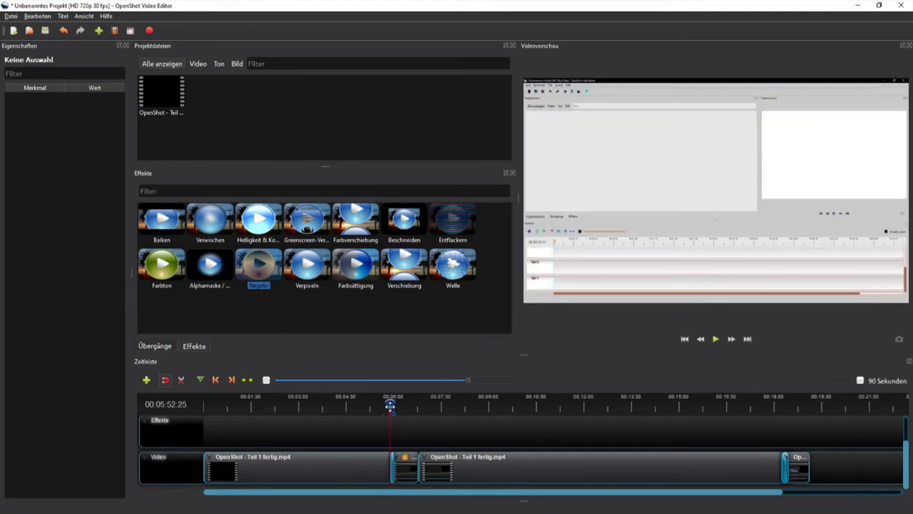
{"action": "left_click", "coordinate": [716, 339]}
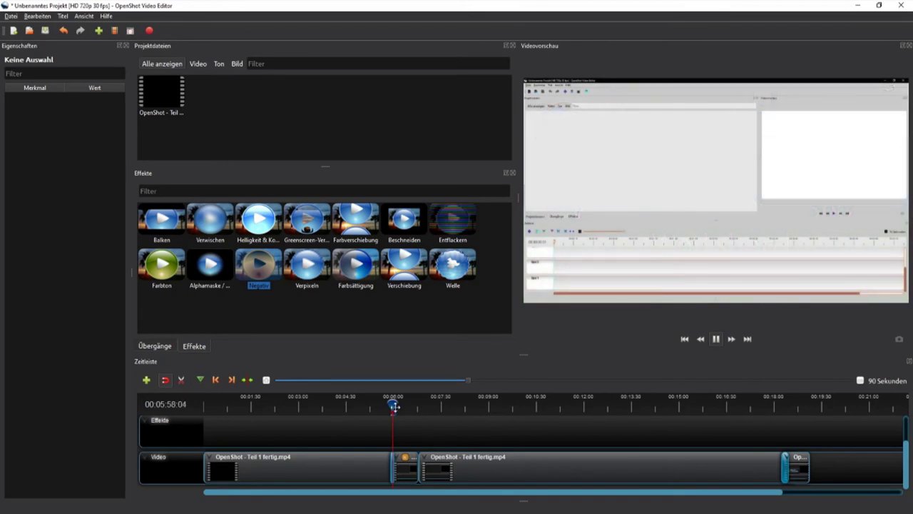
{"action": "left_click_drag", "start_coordinate": [392, 405], "coordinate": [416, 405]}
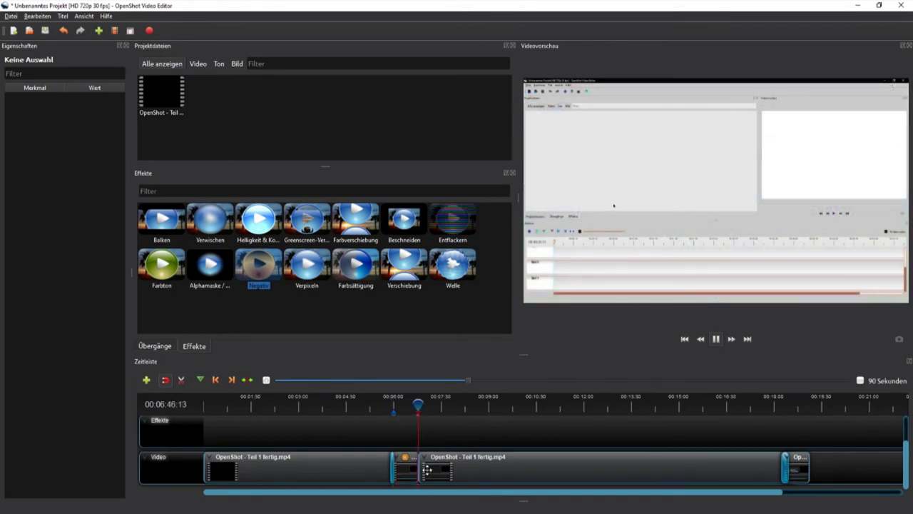
{"action": "left_click", "coordinate": [715, 340]}
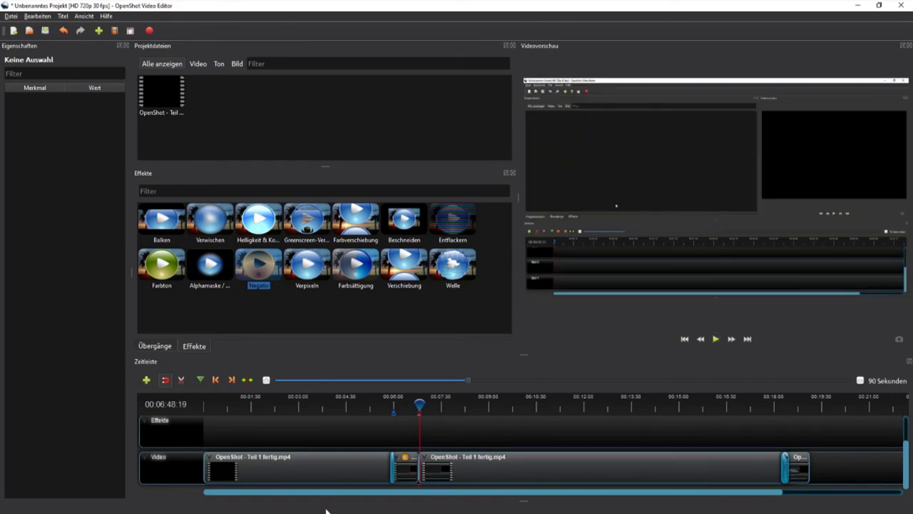
{"action": "left_click", "coordinate": [410, 471]}
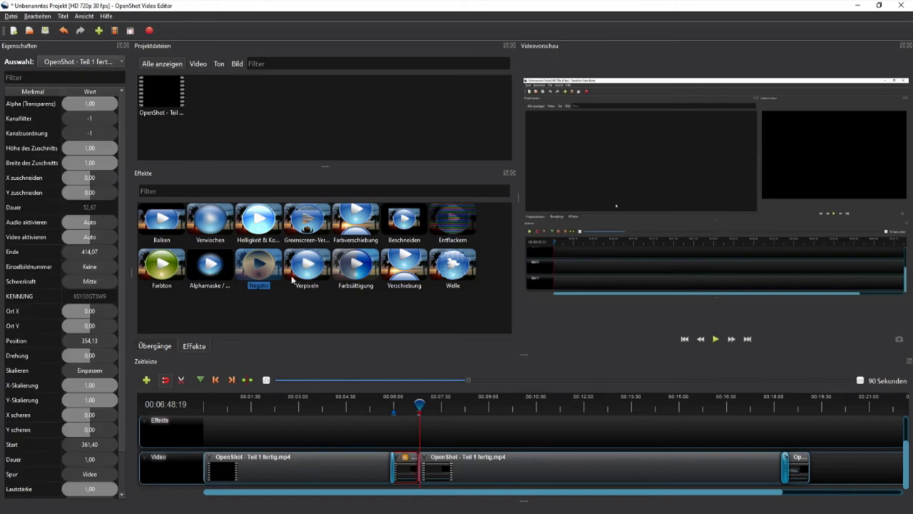
{"action": "left_click", "coordinate": [404, 458]}
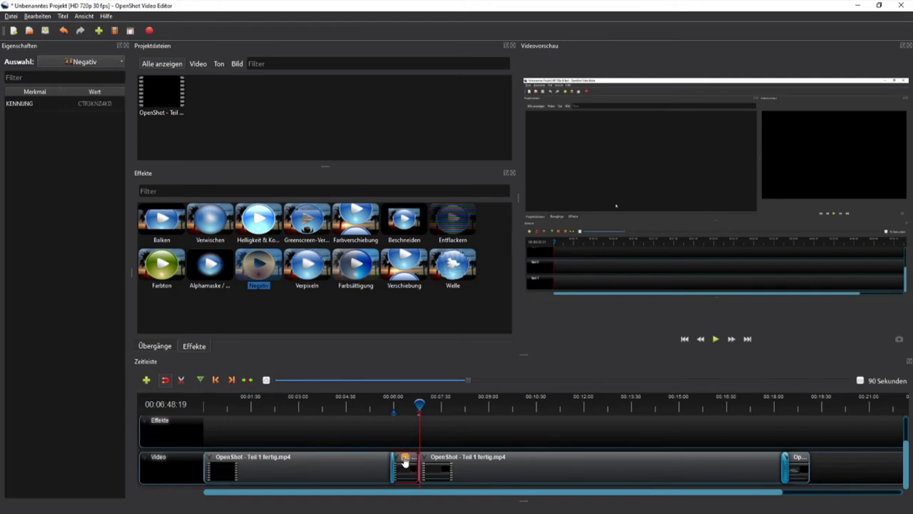
{"action": "right_click", "coordinate": [404, 460]}
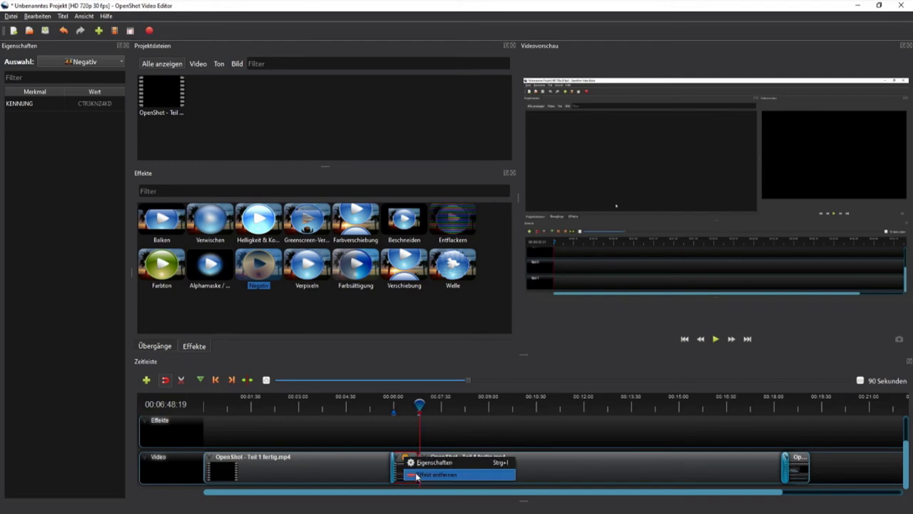
{"action": "left_click", "coordinate": [418, 475]}
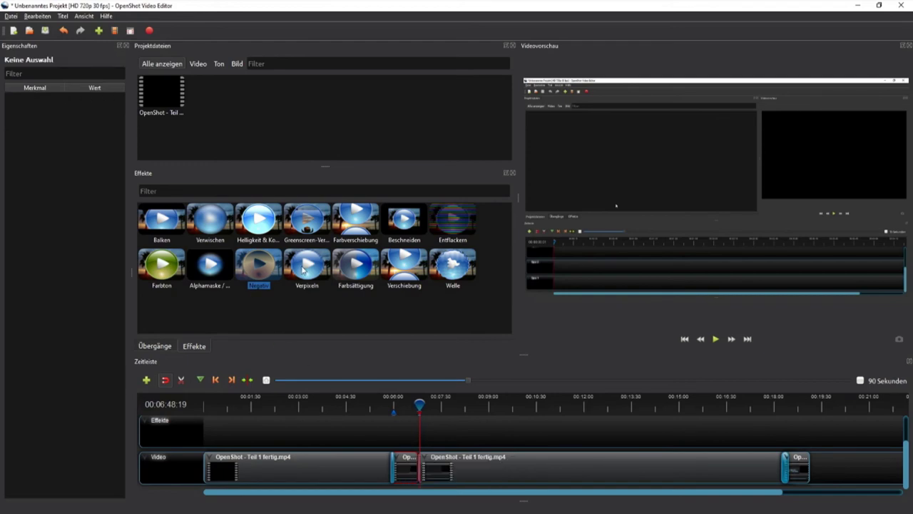
{"action": "left_click_drag", "start_coordinate": [303, 269], "coordinate": [403, 468]}
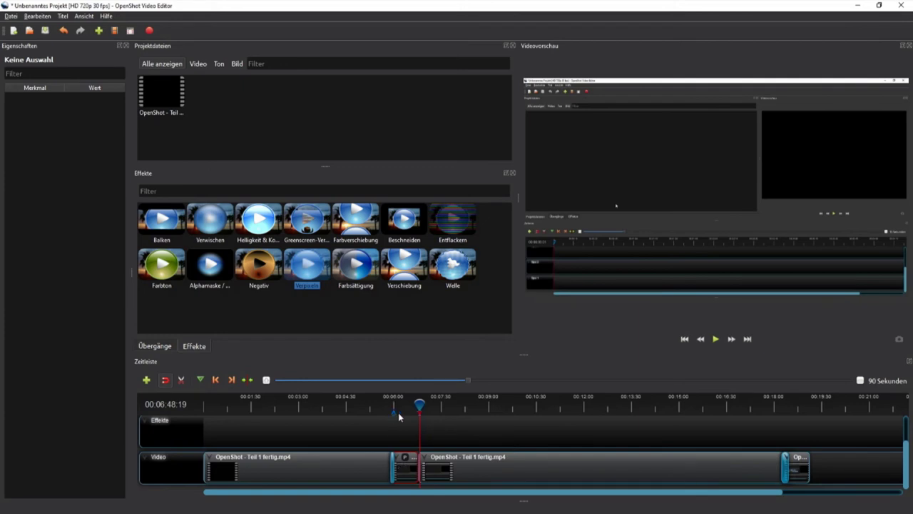
{"action": "left_click_drag", "start_coordinate": [420, 404], "coordinate": [397, 404]}
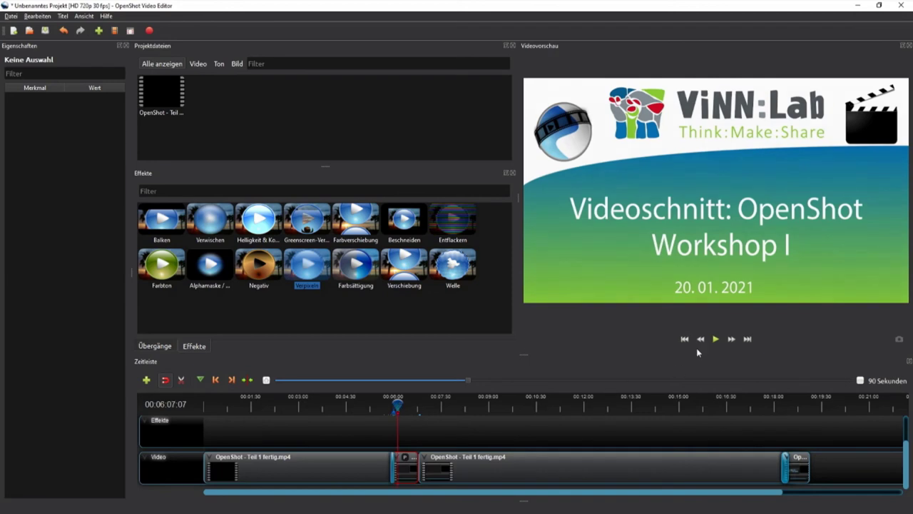
{"action": "left_click", "coordinate": [715, 339]}
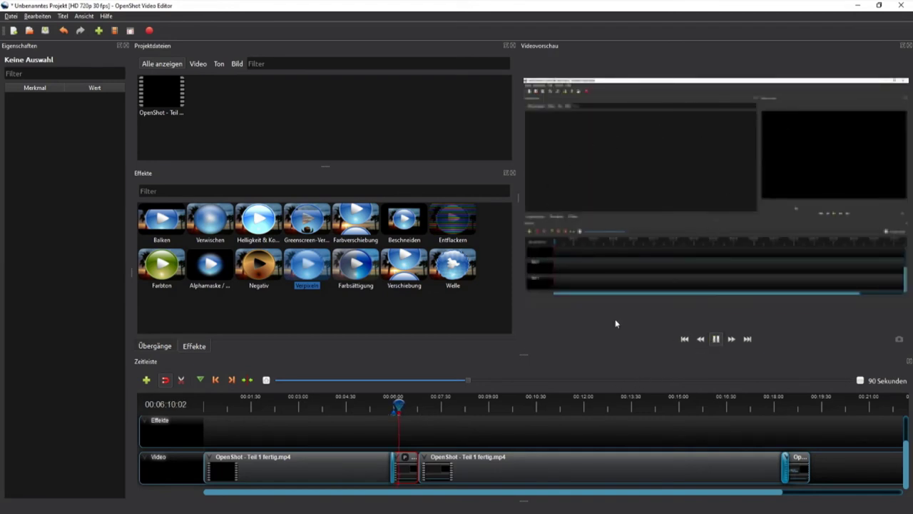
{"action": "left_click", "coordinate": [715, 339]}
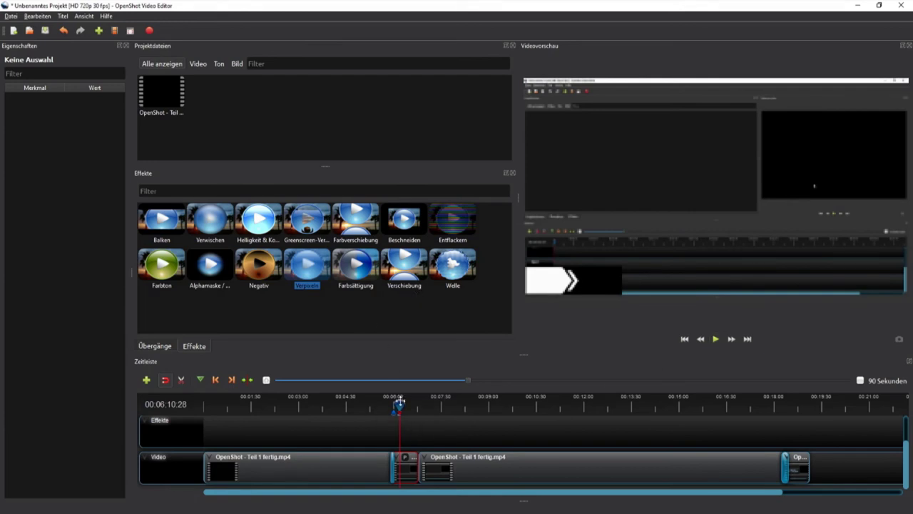
{"action": "left_click_drag", "start_coordinate": [398, 406], "coordinate": [201, 401]}
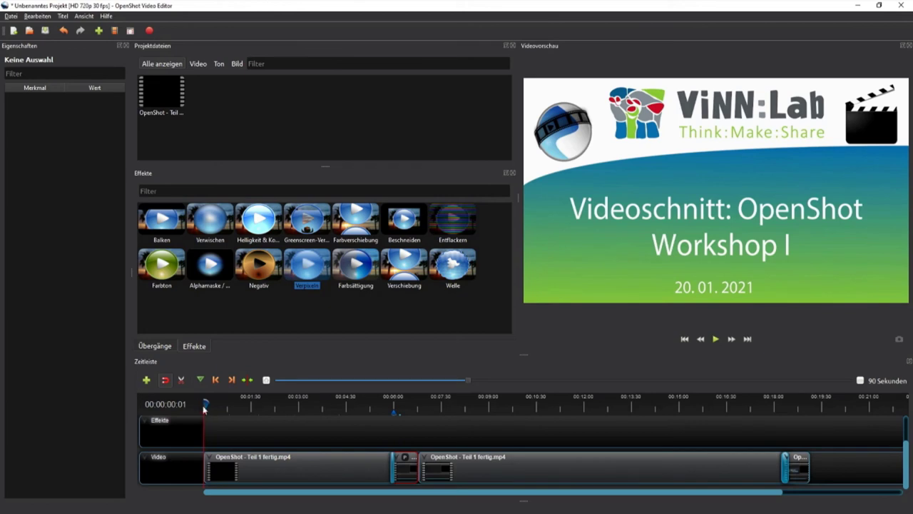
{"action": "left_click_drag", "start_coordinate": [205, 404], "coordinate": [258, 404]}
{"action": "left_click_drag", "start_coordinate": [259, 404], "coordinate": [443, 408]}
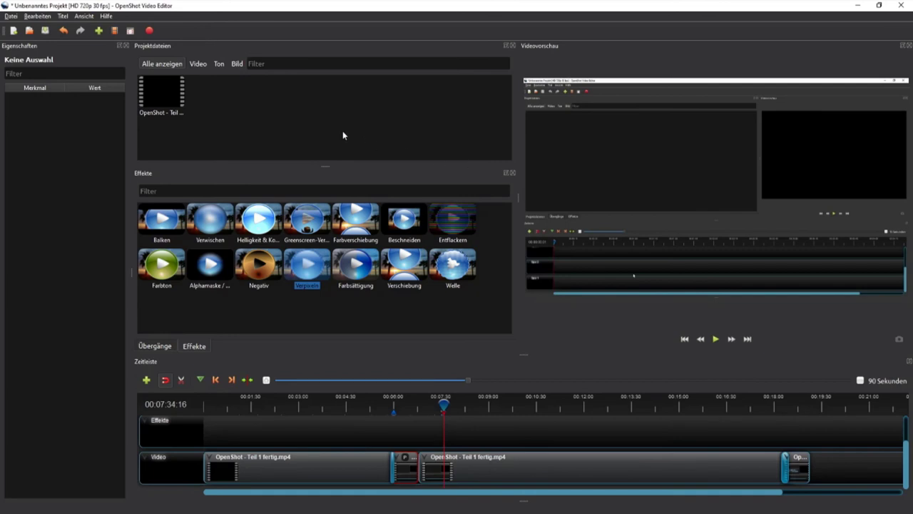
Step: Create a title via Titel > Titel using the Standard 1 template, showing 'The Title' and 'Sub-Title'
{"action": "left_click", "coordinate": [65, 17]}
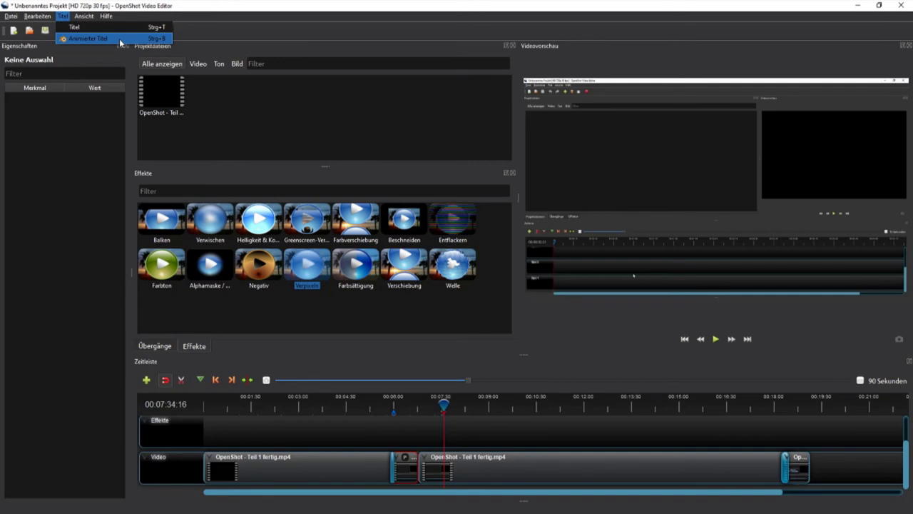
{"action": "left_click", "coordinate": [95, 29]}
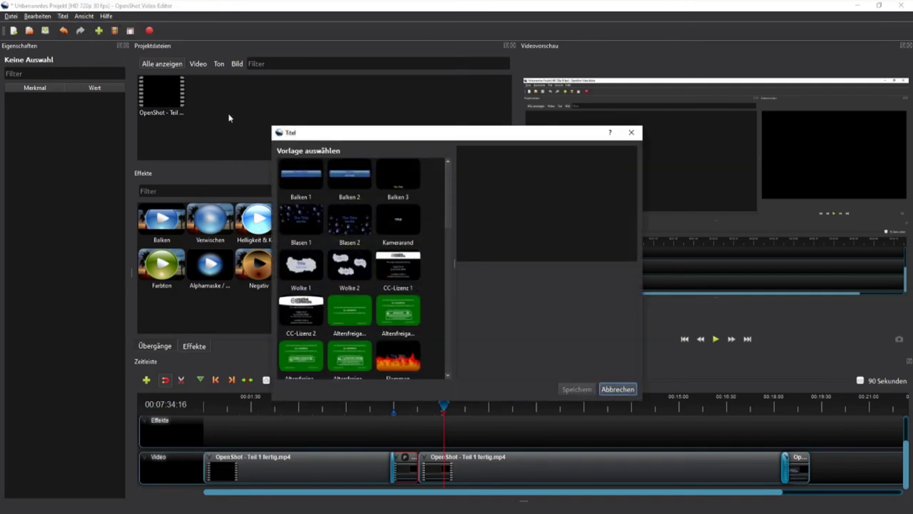
{"action": "scroll", "coordinate": [447, 219], "scroll_direction": "down", "scroll_amount": 1}
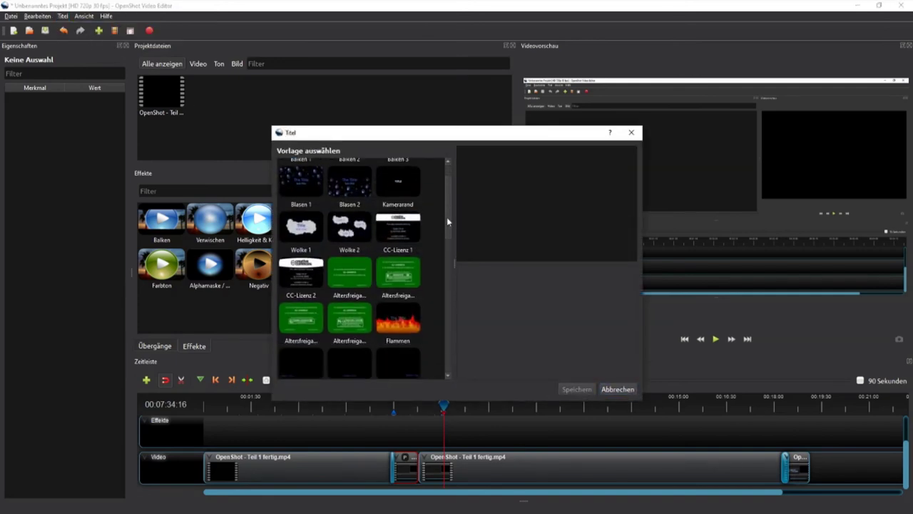
{"action": "left_click_drag", "start_coordinate": [446, 217], "coordinate": [436, 328]}
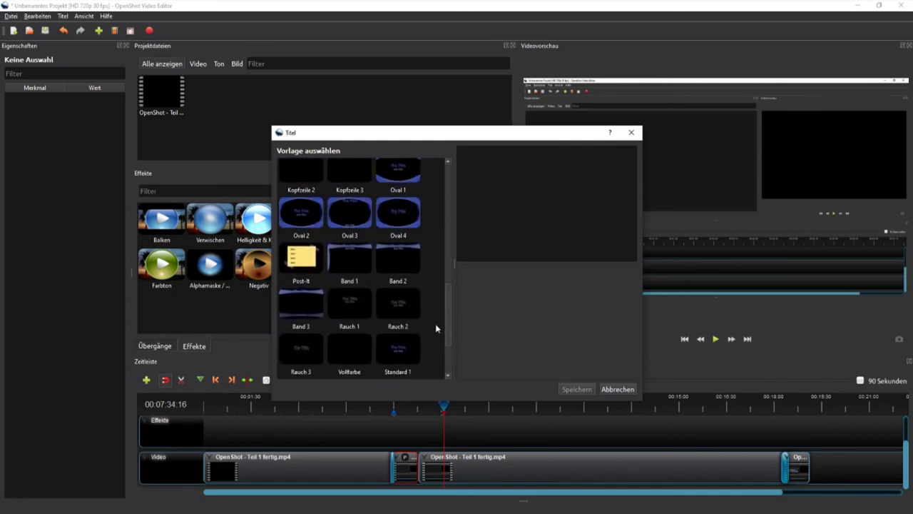
{"action": "scroll", "coordinate": [436, 328], "scroll_direction": "down", "scroll_amount": 1}
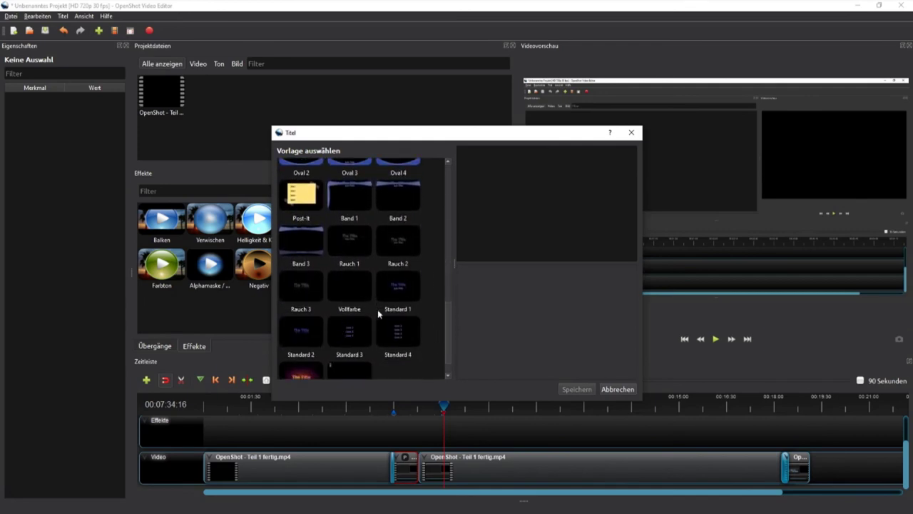
{"action": "left_click", "coordinate": [401, 291]}
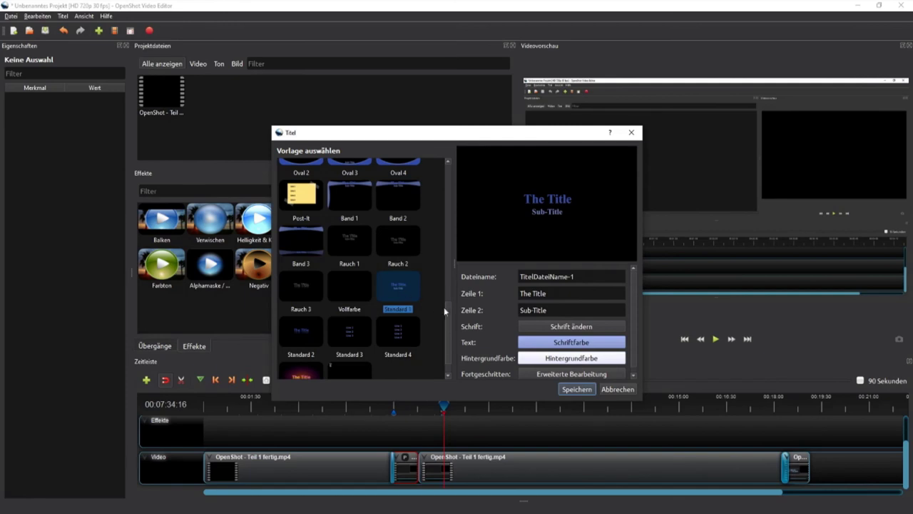
Step: Replace the default title file name with 'titel'
{"action": "left_click_drag", "start_coordinate": [444, 306], "coordinate": [441, 223]}
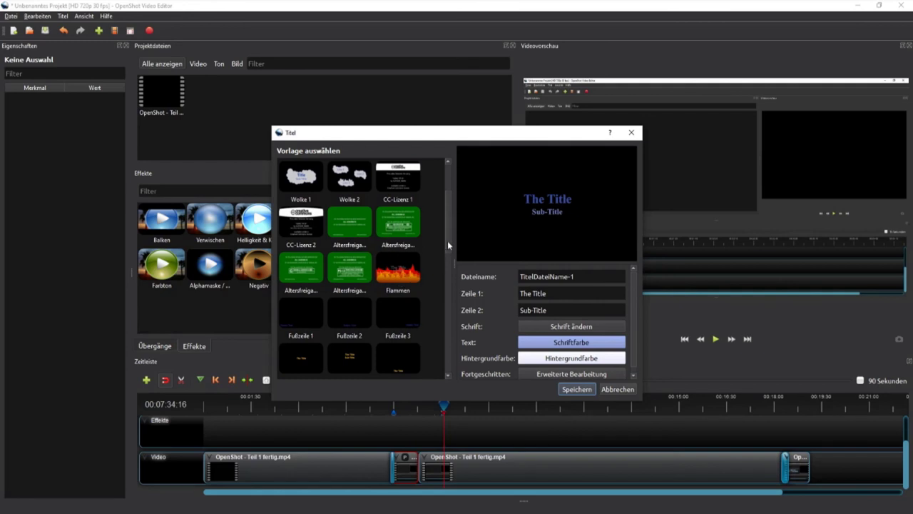
{"action": "left_click_drag", "start_coordinate": [448, 245], "coordinate": [447, 297]}
{"action": "key", "text": "Tab"}
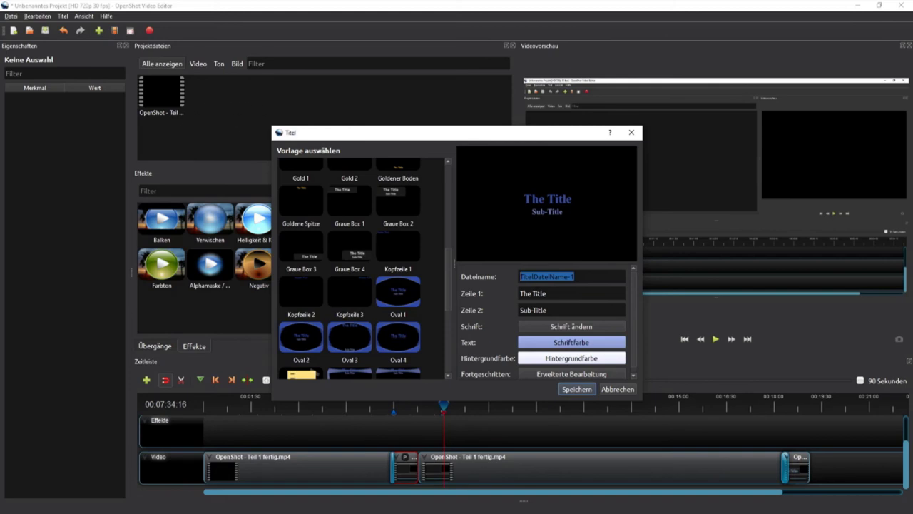
{"action": "type", "text": "titel"}
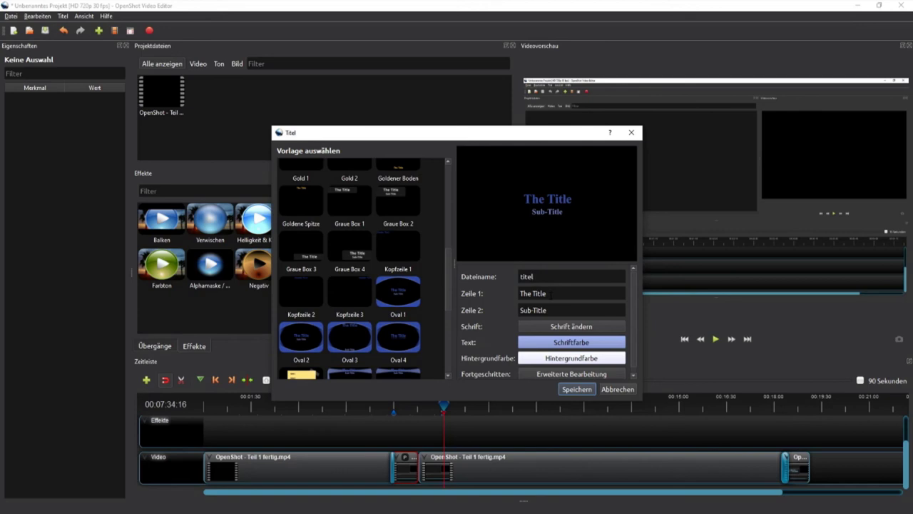
Step: Set the first text line to 'Übergang' and empty the subtitle line
{"action": "key", "text": "Tab"}
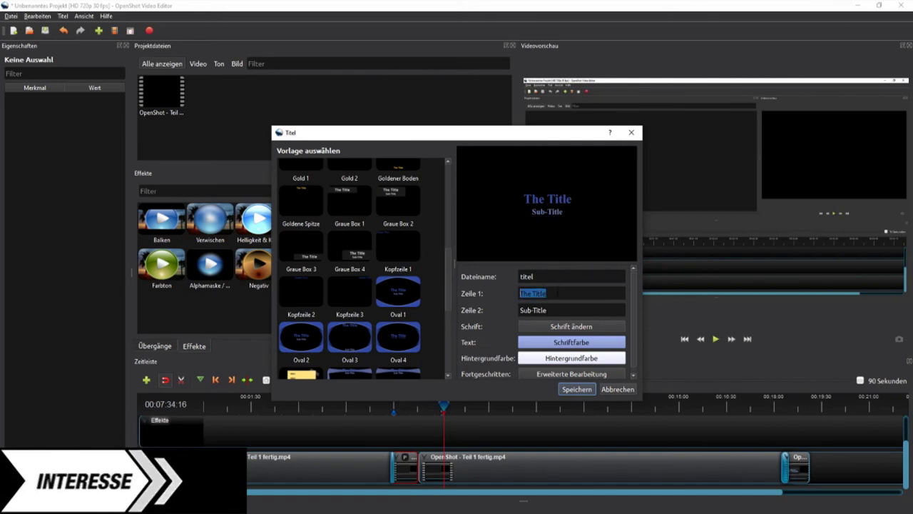
{"action": "type", "text": "Ü"}
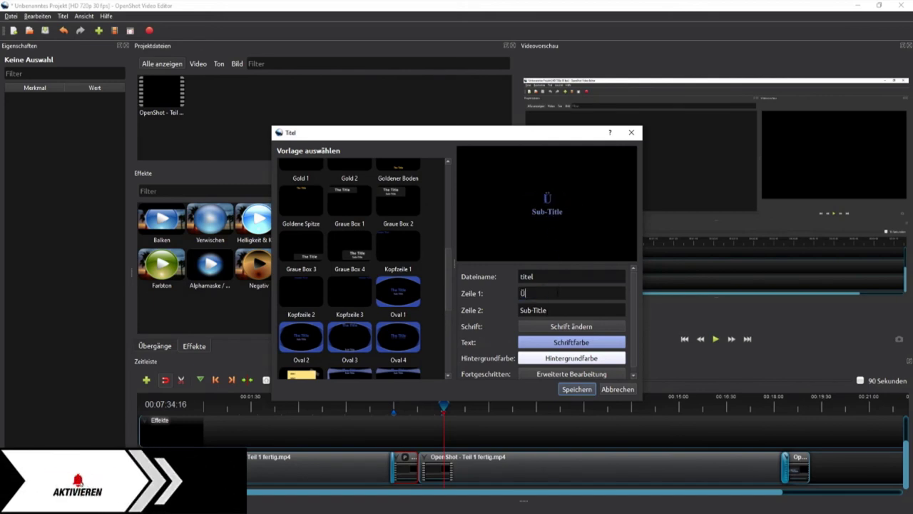
{"action": "type", "text": "berg"}
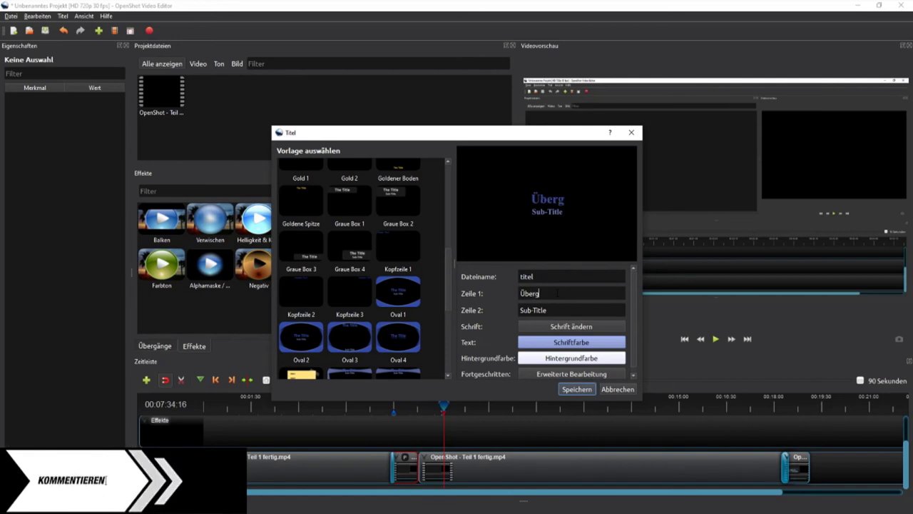
{"action": "type", "text": "ang"}
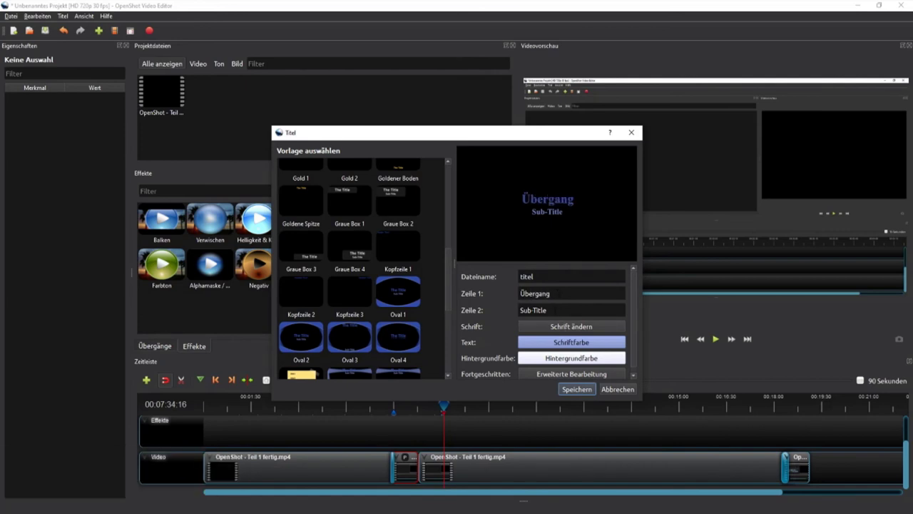
{"action": "key", "text": "Tab"}
{"action": "key", "text": "Delete"}
{"action": "scroll", "coordinate": [485, 327], "scroll_direction": "down", "scroll_amount": 1}
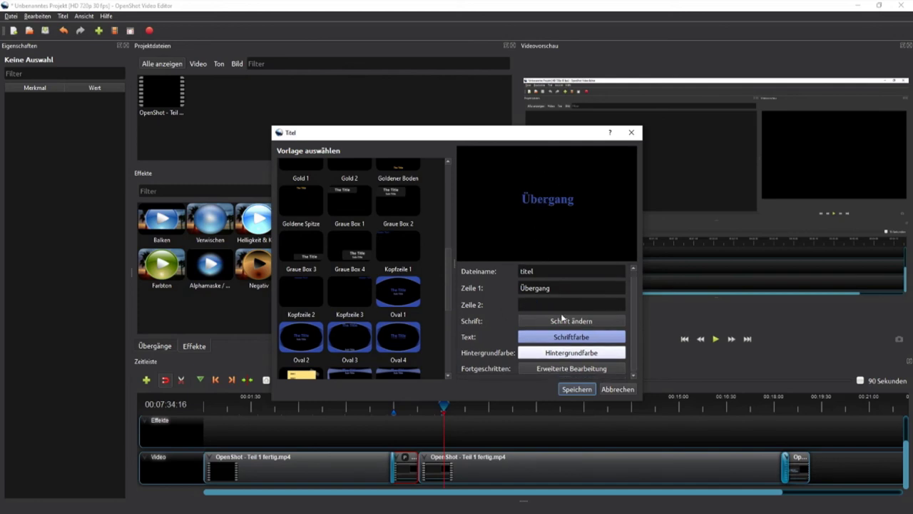
{"action": "left_click", "coordinate": [559, 338]}
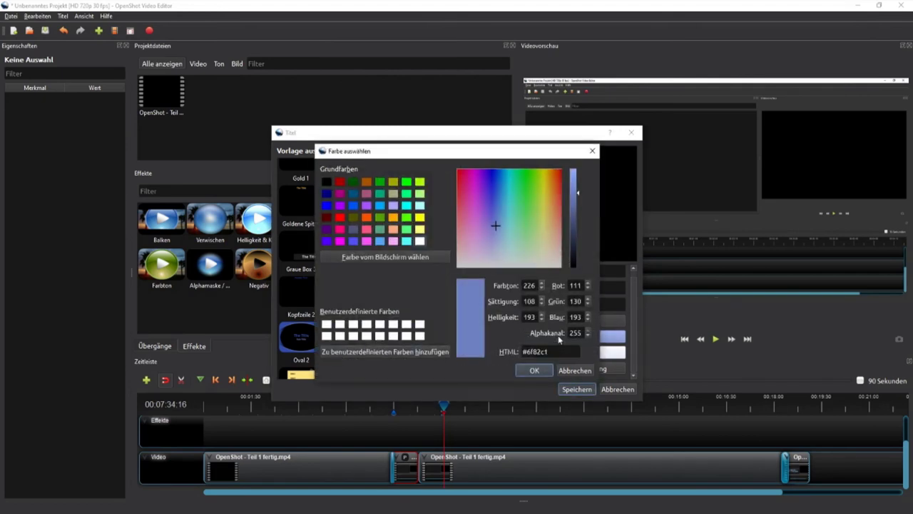
Step: Make the title text white with a 0-alpha background, and save it as titel.svg
{"action": "left_click", "coordinate": [420, 241]}
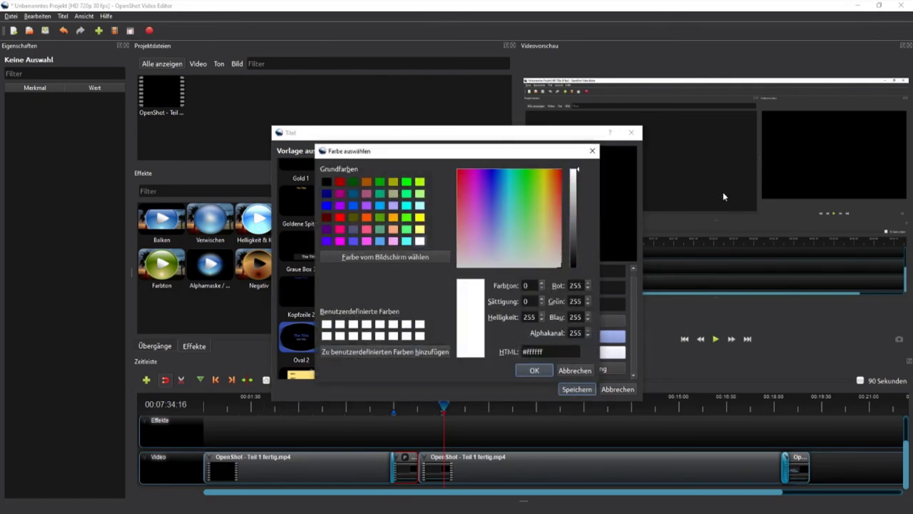
{"action": "left_click", "coordinate": [534, 370]}
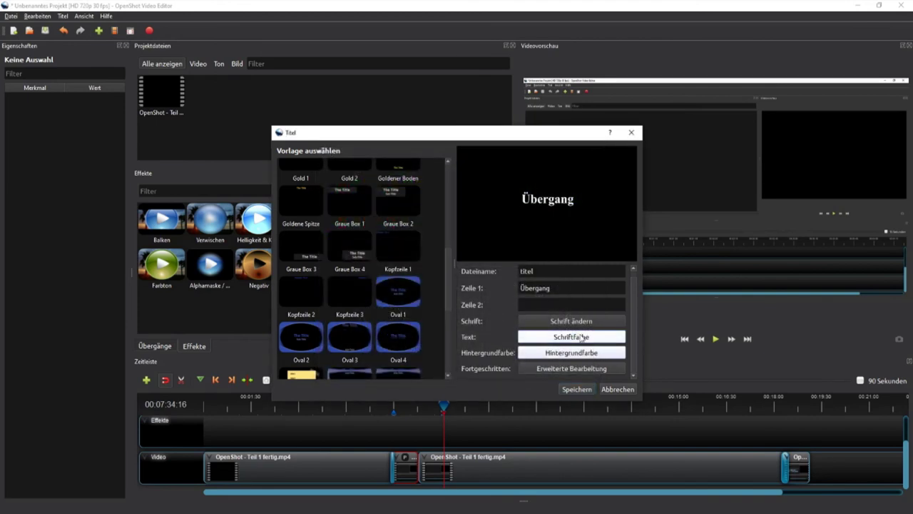
{"action": "left_click", "coordinate": [564, 353]}
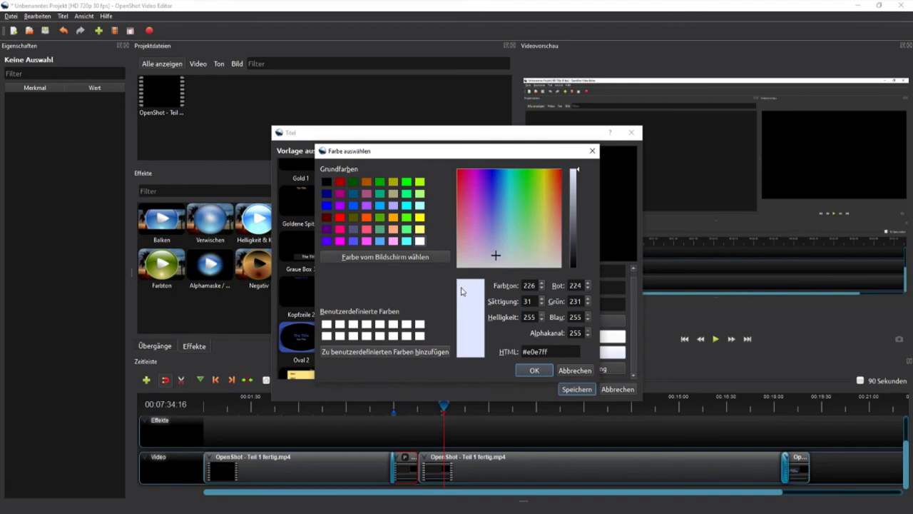
{"action": "left_click", "coordinate": [560, 253]}
{"action": "double_click", "coordinate": [568, 333]}
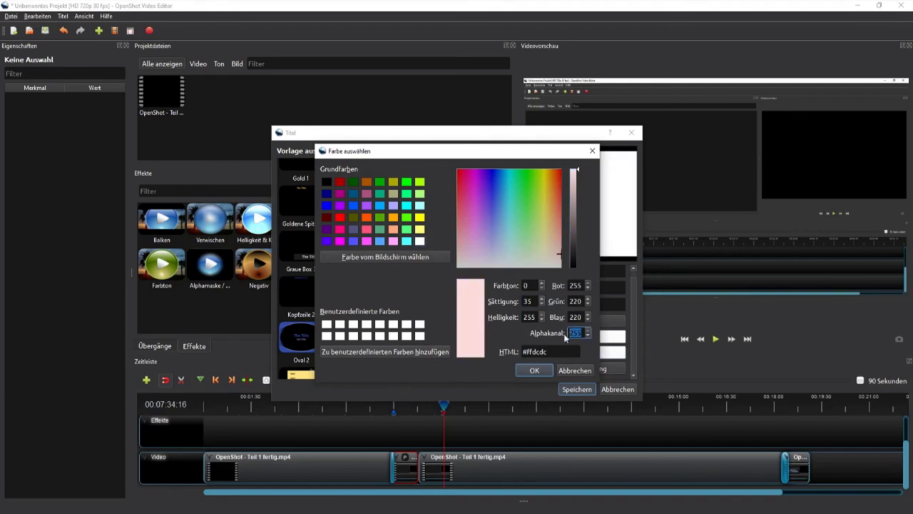
{"action": "type", "text": "0"}
{"action": "left_click", "coordinate": [535, 370]}
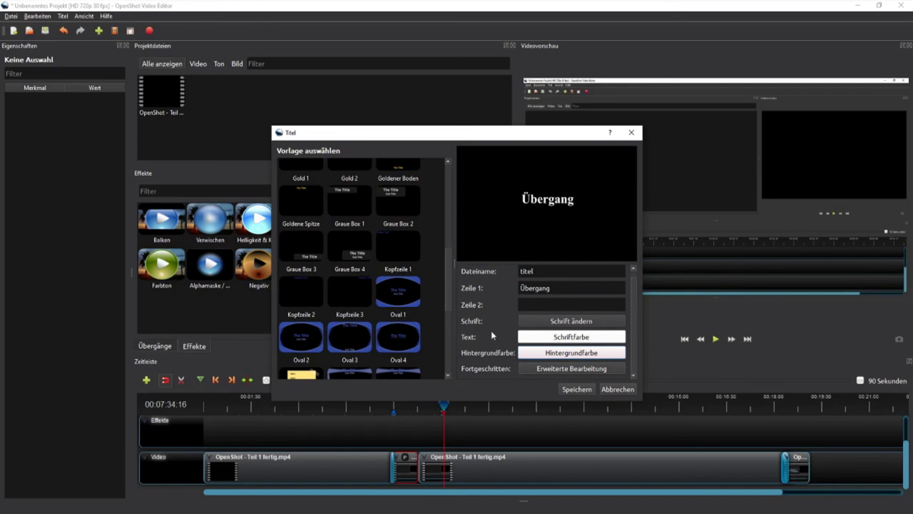
{"action": "left_click", "coordinate": [577, 389]}
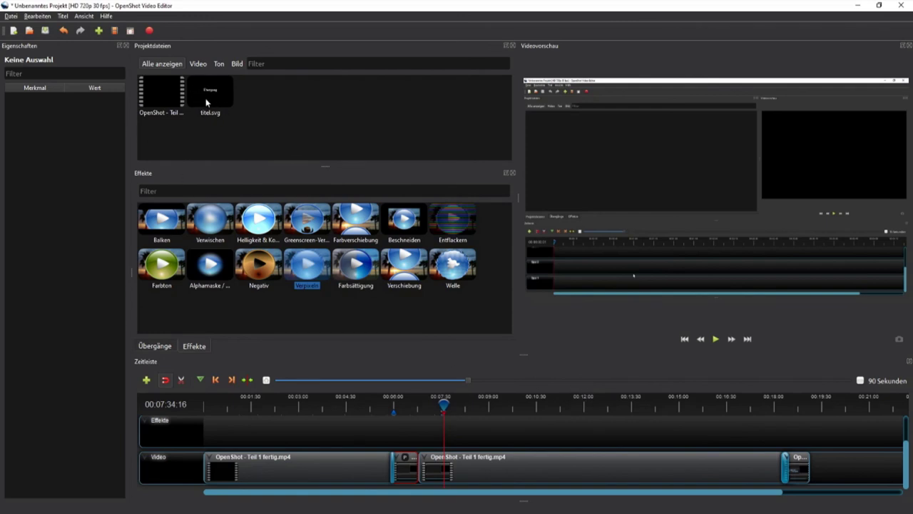
Step: Drop titel.svg onto the Effekte track near 07:30 and align it with the playhead
{"action": "left_click_drag", "start_coordinate": [207, 103], "coordinate": [357, 417]}
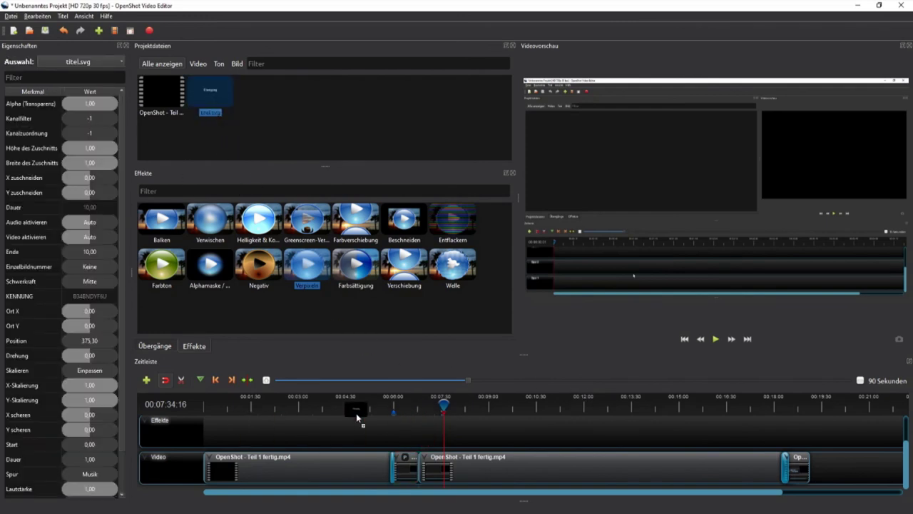
{"action": "left_click_drag", "start_coordinate": [356, 417], "coordinate": [456, 428]}
{"action": "scroll", "coordinate": [450, 442], "scroll_direction": "up", "scroll_amount": 2}
{"action": "scroll", "coordinate": [450, 442], "scroll_direction": "up", "scroll_amount": 1}
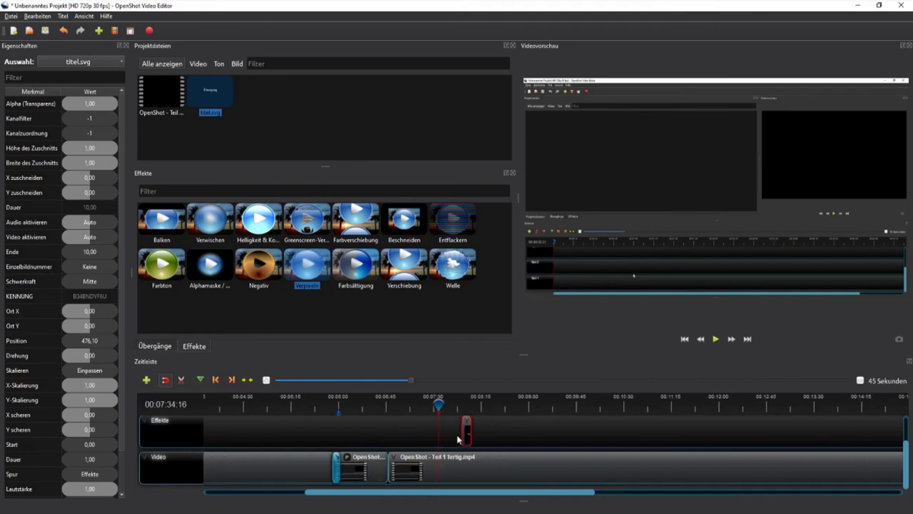
{"action": "left_click_drag", "start_coordinate": [465, 431], "coordinate": [446, 431]}
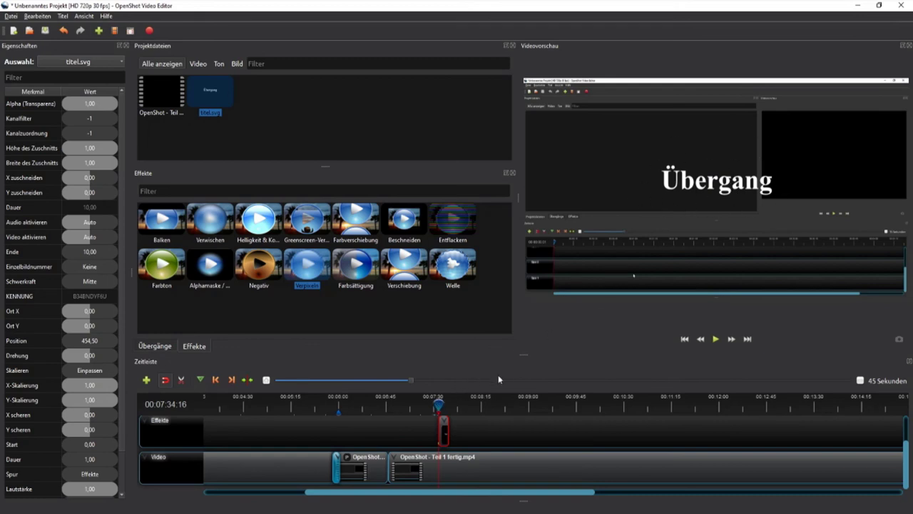
Step: Play back the title section, nudging the Übergang title left and up, then replay it
{"action": "left_click", "coordinate": [433, 404]}
{"action": "left_click", "coordinate": [717, 341]}
{"action": "left_click", "coordinate": [81, 312]}
{"action": "left_click_drag", "start_coordinate": [81, 312], "coordinate": [81, 314]}
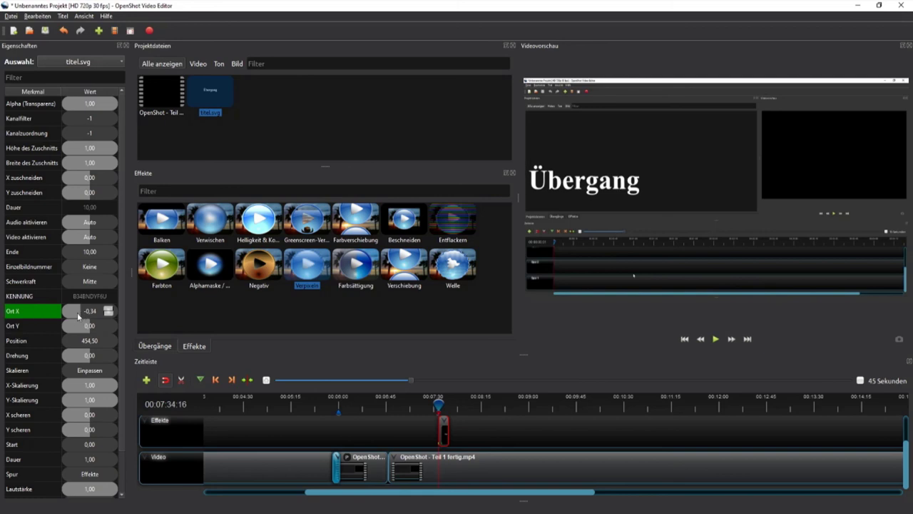
{"action": "left_click_drag", "start_coordinate": [84, 324], "coordinate": [101, 328]}
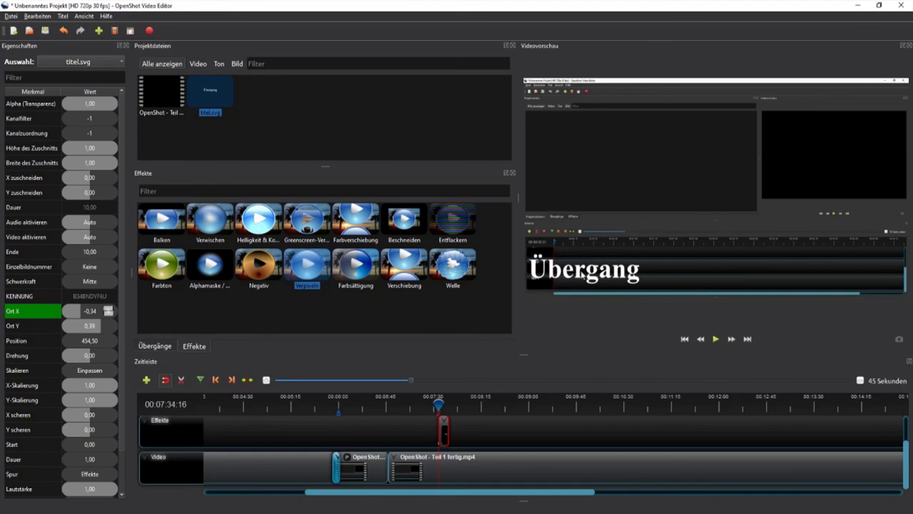
{"action": "left_click_drag", "start_coordinate": [438, 404], "coordinate": [434, 404]}
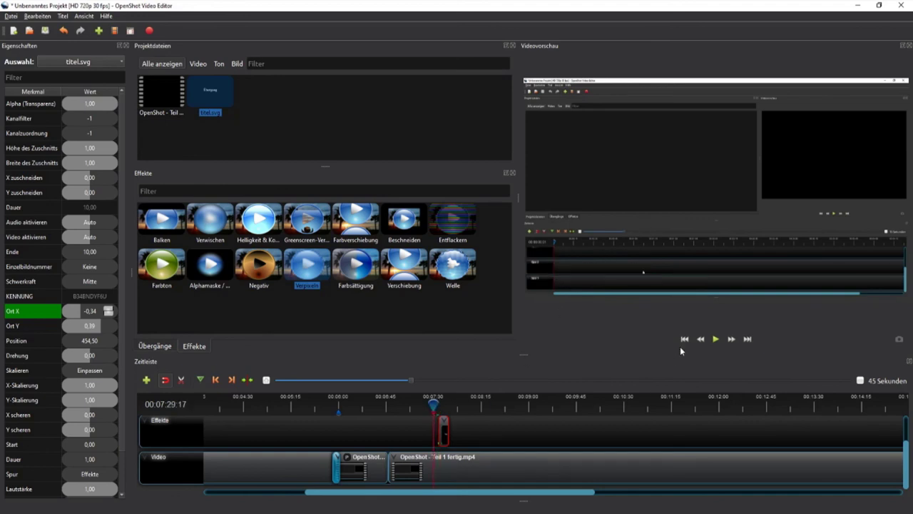
{"action": "left_click", "coordinate": [717, 340]}
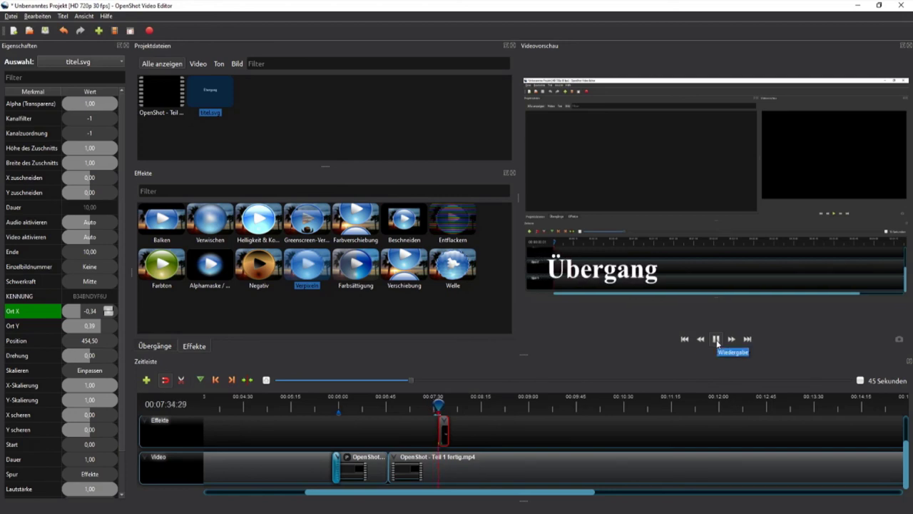
{"action": "left_click", "coordinate": [716, 340]}
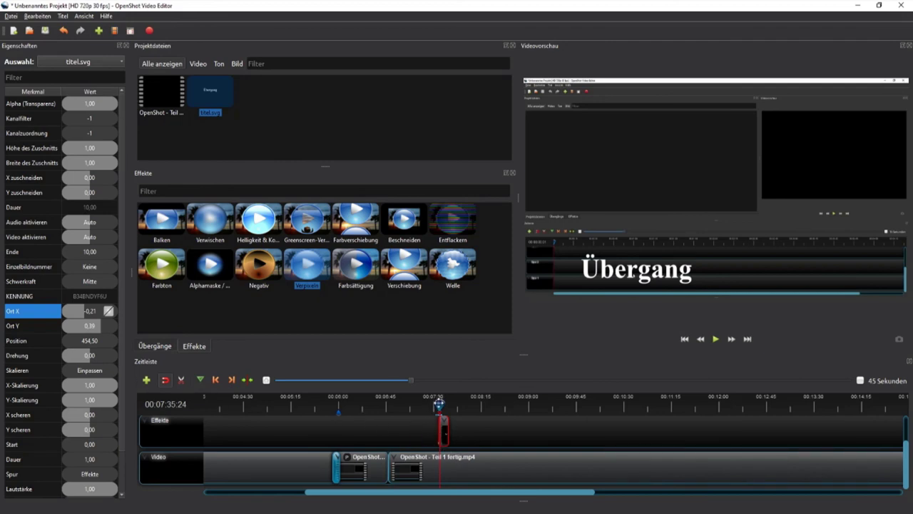
Step: Delete the title clip and place a fresh titel.svg on the Effekte track at about 07:30
{"action": "left_click_drag", "start_coordinate": [439, 405], "coordinate": [428, 405]}
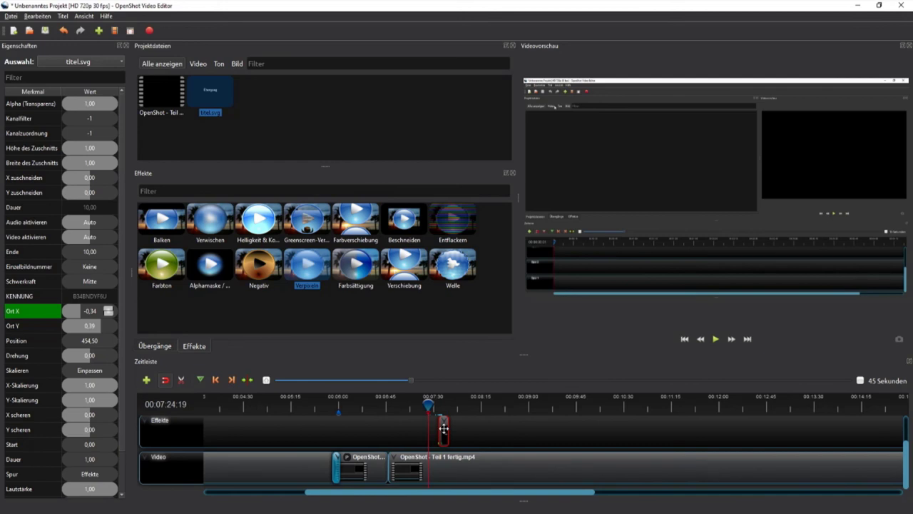
{"action": "key", "text": "Delete"}
{"action": "mouse_move", "coordinate": [213, 96]}
{"action": "left_mouse_down"}
{"action": "mouse_move", "coordinate": [440, 432]}
{"action": "mouse_move", "coordinate": [434, 405]}
{"action": "left_mouse_up"}
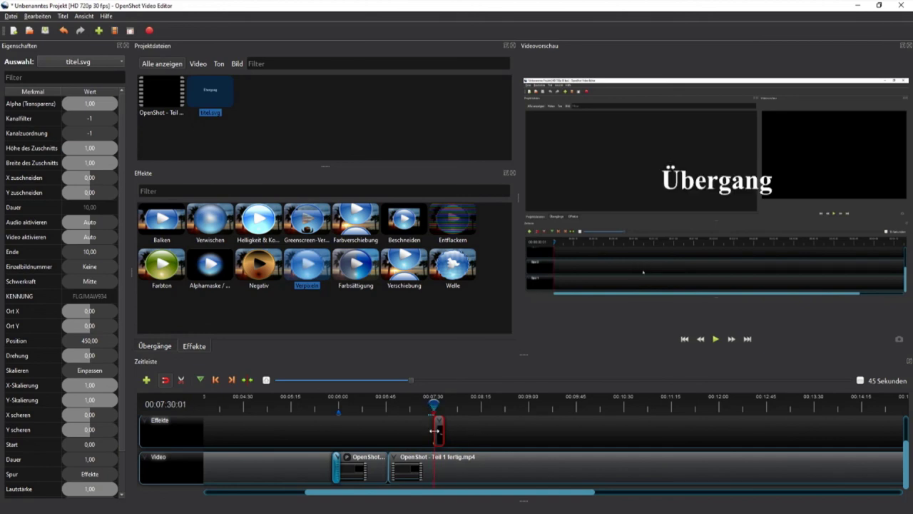
Step: Set the title's Ort X to -0.31 and scrub through the title clip
{"action": "scroll", "coordinate": [434, 431], "scroll_direction": "up", "scroll_amount": 3}
{"action": "left_click", "coordinate": [430, 405]}
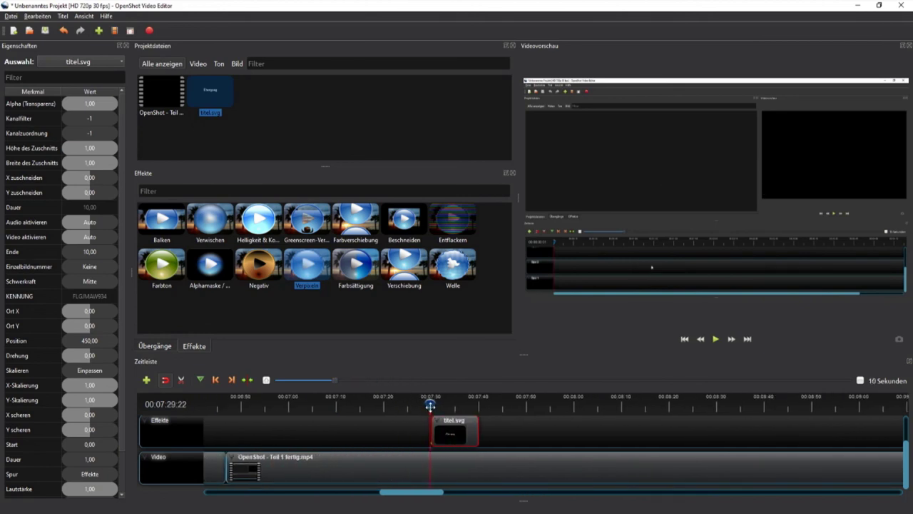
{"action": "left_click_drag", "start_coordinate": [431, 405], "coordinate": [432, 405]}
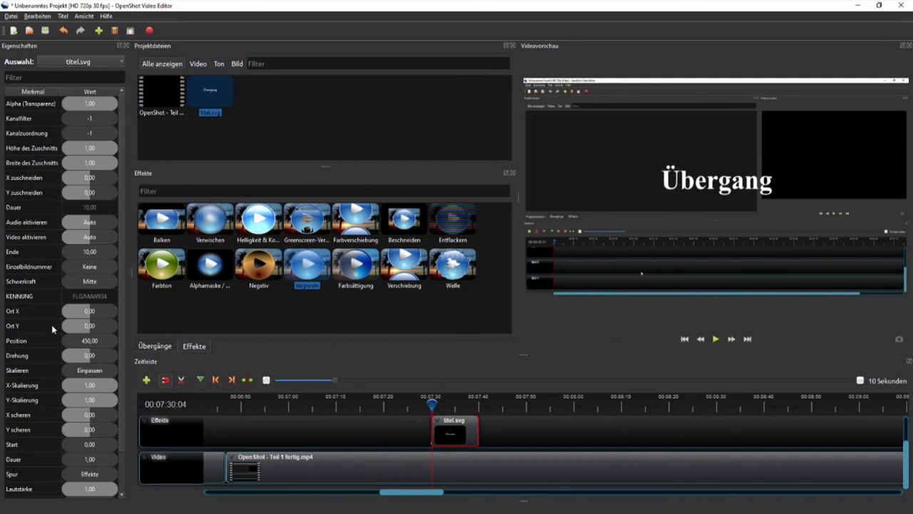
{"action": "left_click_drag", "start_coordinate": [92, 311], "coordinate": [81, 310]}
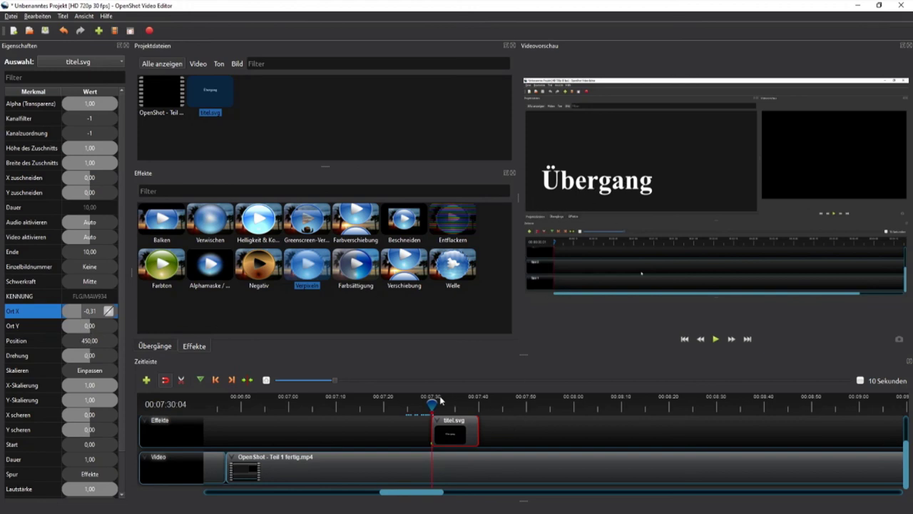
{"action": "mouse_move", "coordinate": [432, 404]}
{"action": "left_mouse_down"}
{"action": "mouse_move", "coordinate": [418, 404]}
{"action": "mouse_move", "coordinate": [478, 404]}
{"action": "left_mouse_up"}
{"action": "left_click_drag", "start_coordinate": [478, 405], "coordinate": [432, 404]}
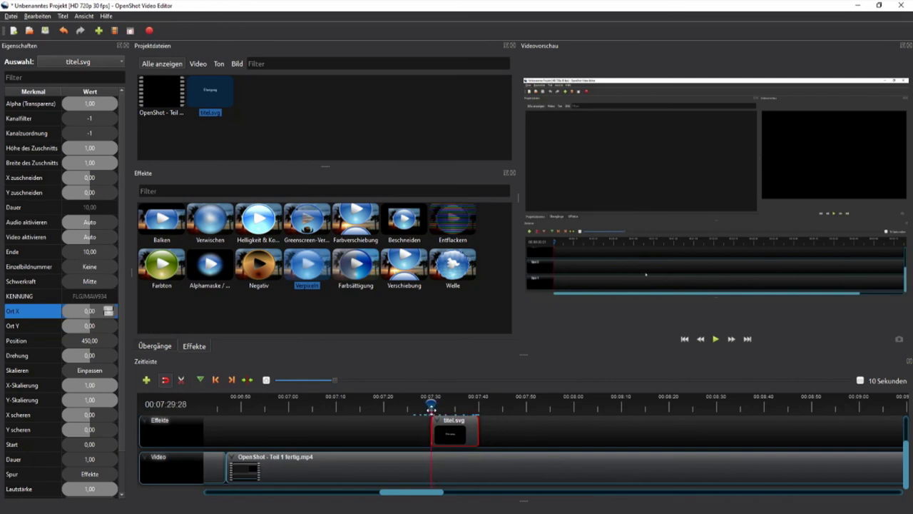
{"action": "left_click_drag", "start_coordinate": [432, 405], "coordinate": [477, 405]}
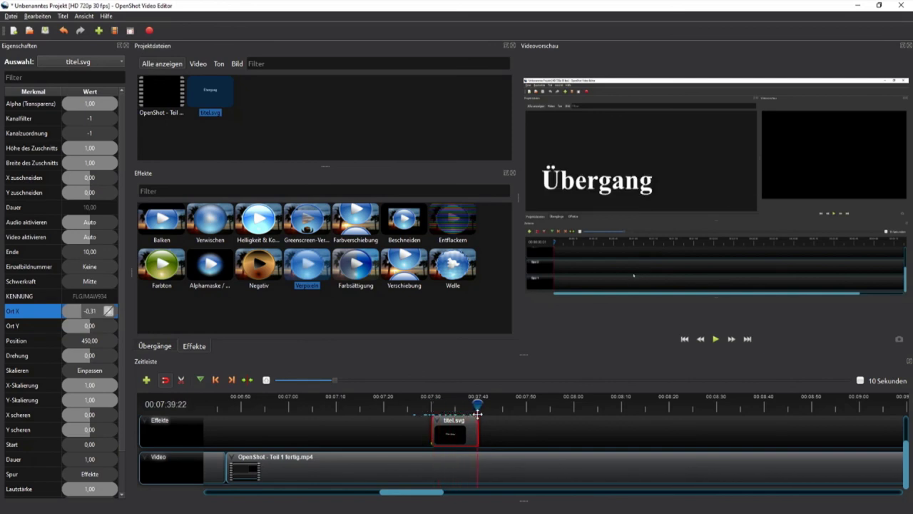
Step: Zoom the timeline out and bring the playhead back to the project start
{"action": "scroll", "coordinate": [507, 429], "scroll_direction": "down", "scroll_amount": 3}
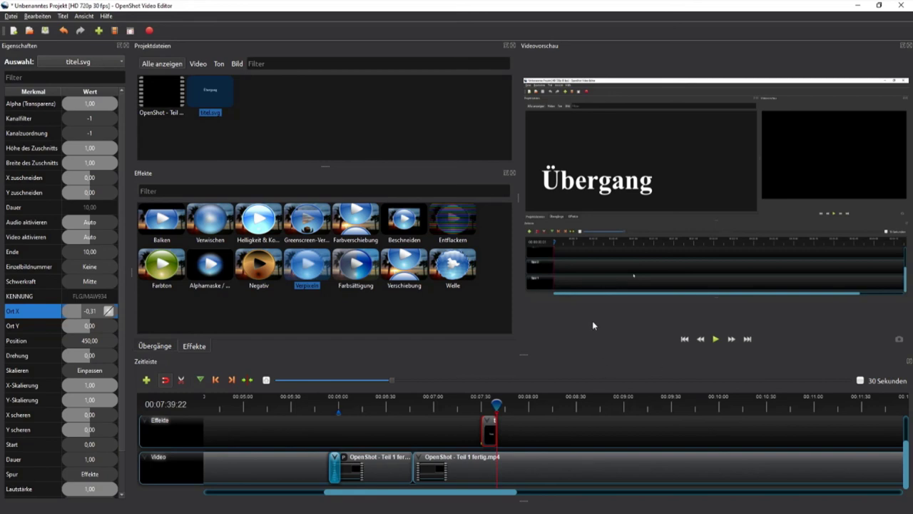
{"action": "scroll", "coordinate": [513, 453], "scroll_direction": "down", "scroll_amount": 2, "text": "ctrl"}
{"action": "scroll", "coordinate": [513, 453], "scroll_direction": "down", "scroll_amount": 1, "text": "ctrl"}
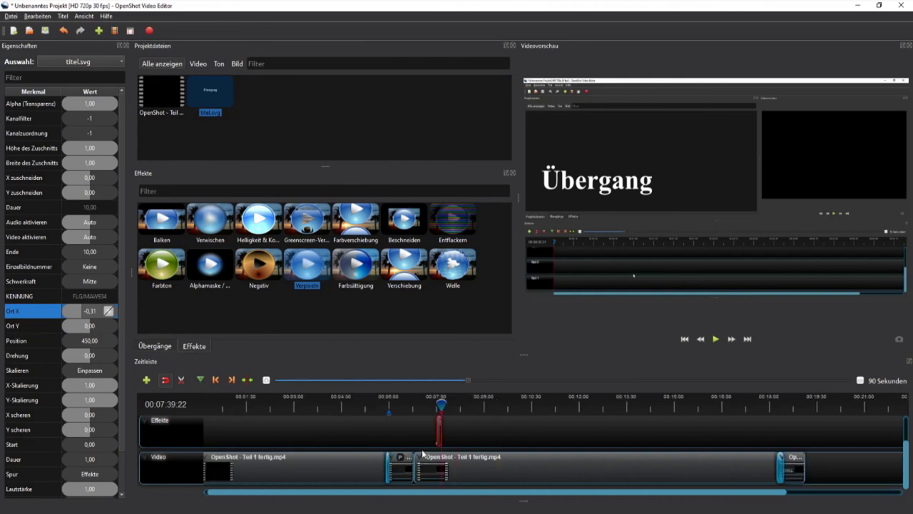
{"action": "left_click", "coordinate": [419, 404]}
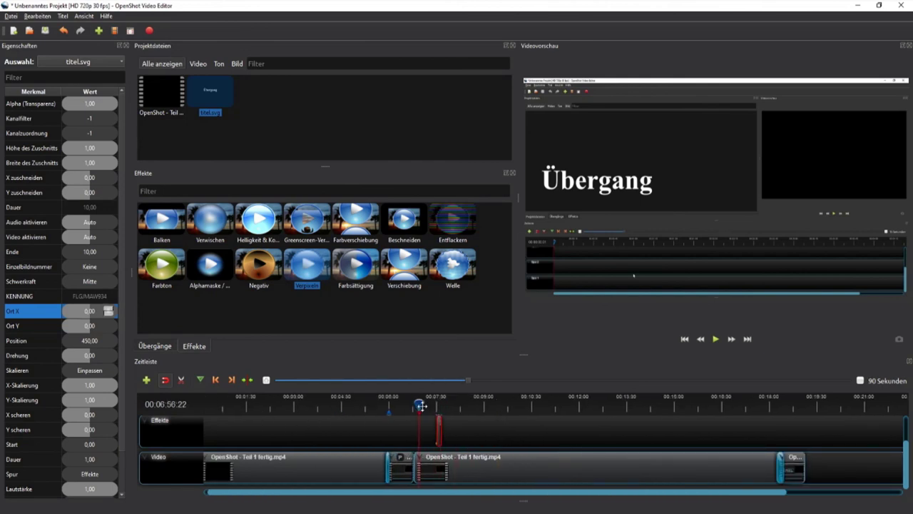
{"action": "left_click_drag", "start_coordinate": [419, 405], "coordinate": [203, 403]}
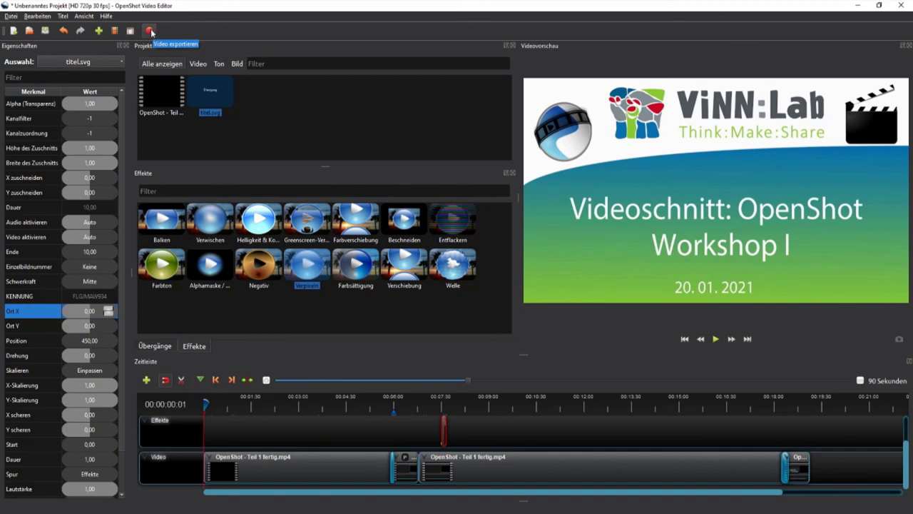
Step: Open the Video exportieren dialog and set the output file name to 'Beispiel'
{"action": "left_click", "coordinate": [151, 31]}
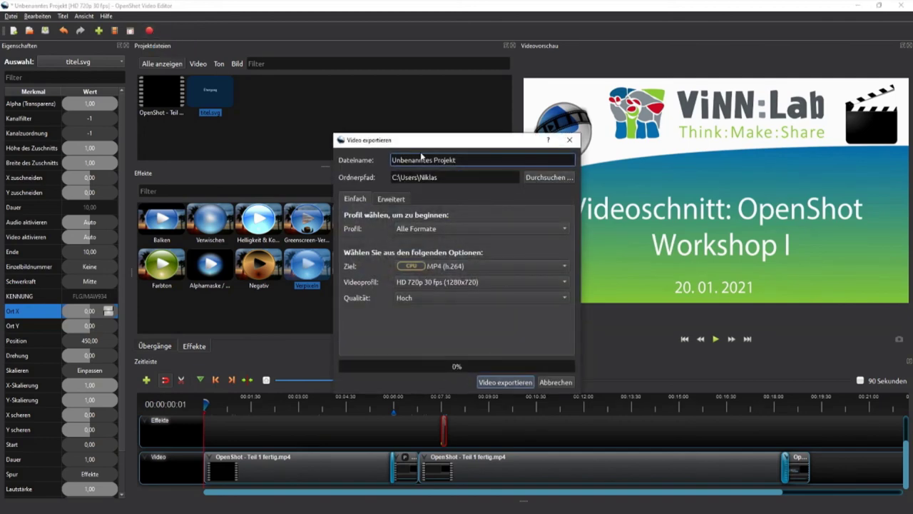
{"action": "mouse_move", "coordinate": [397, 139]}
{"action": "left_mouse_down"}
{"action": "mouse_move", "coordinate": [284, 146]}
{"action": "mouse_move", "coordinate": [423, 165]}
{"action": "left_mouse_up"}
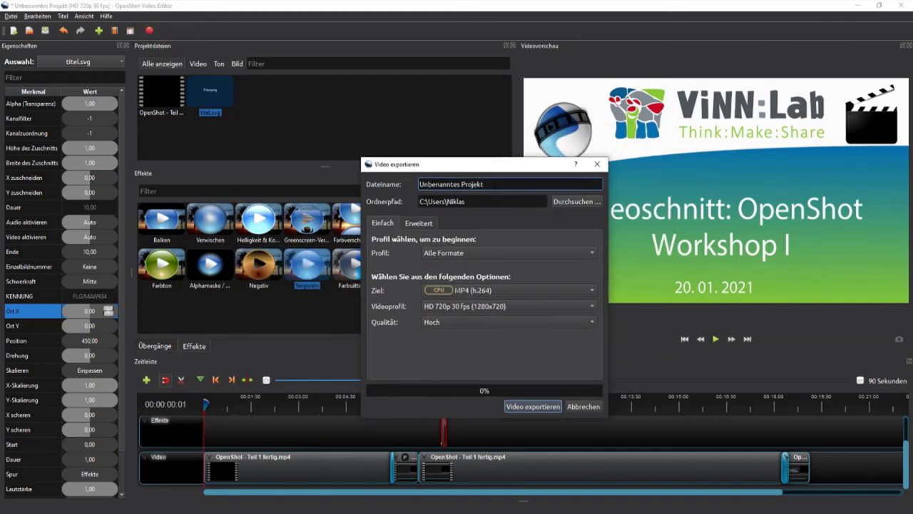
{"action": "triple_click", "coordinate": [420, 184]}
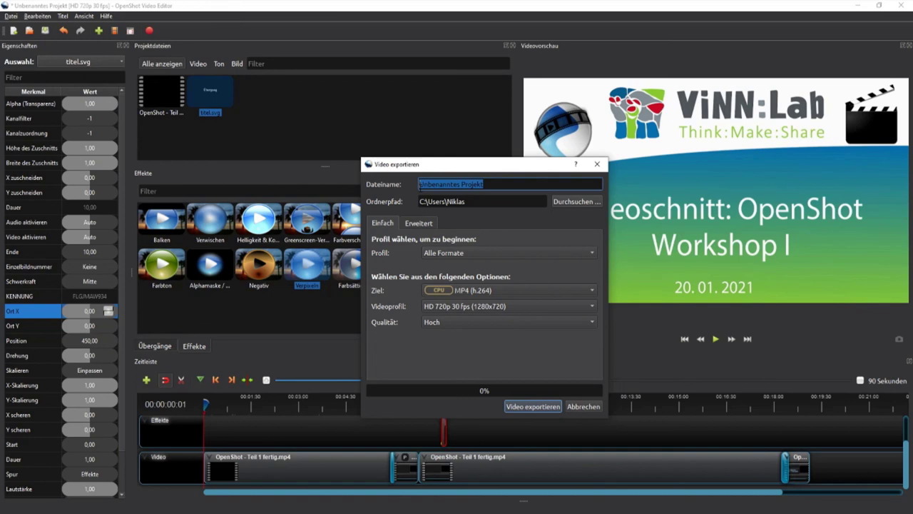
{"action": "type", "text": "Beispiel"}
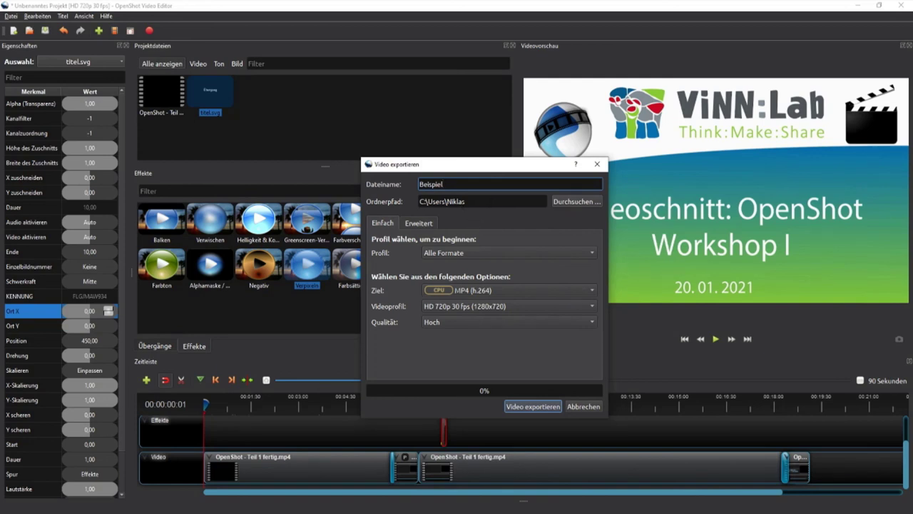
{"action": "left_click", "coordinate": [414, 223]}
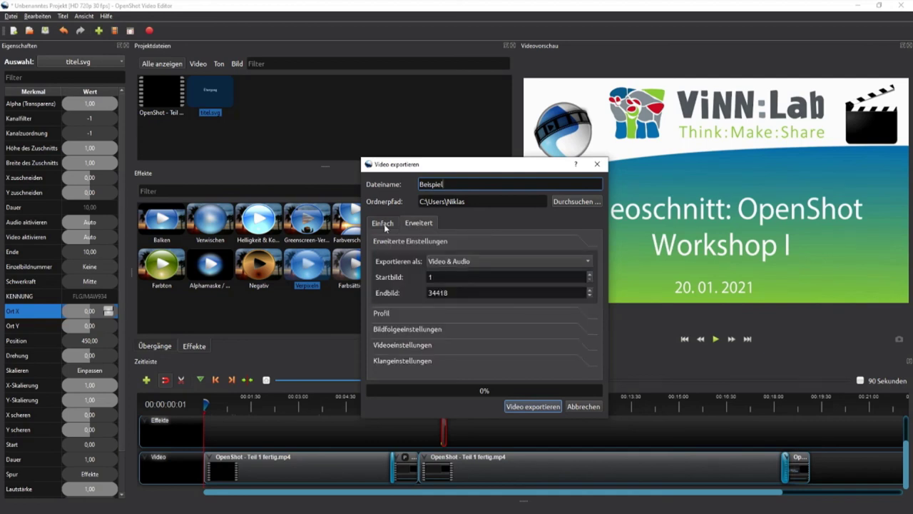
{"action": "left_click", "coordinate": [383, 224]}
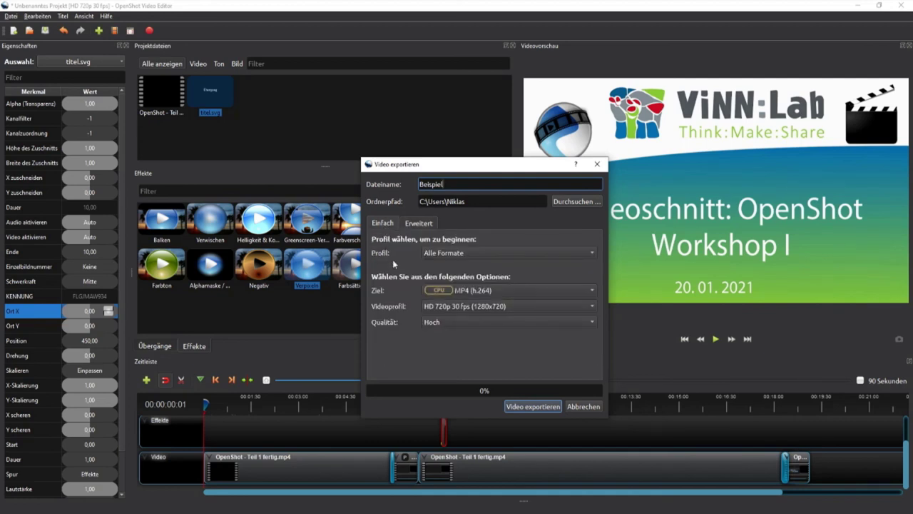
Step: Choose MP4 (h.264 qsv) as target and HD 1080p 60 fps (1920x1080) as video profile
{"action": "left_click", "coordinate": [470, 292]}
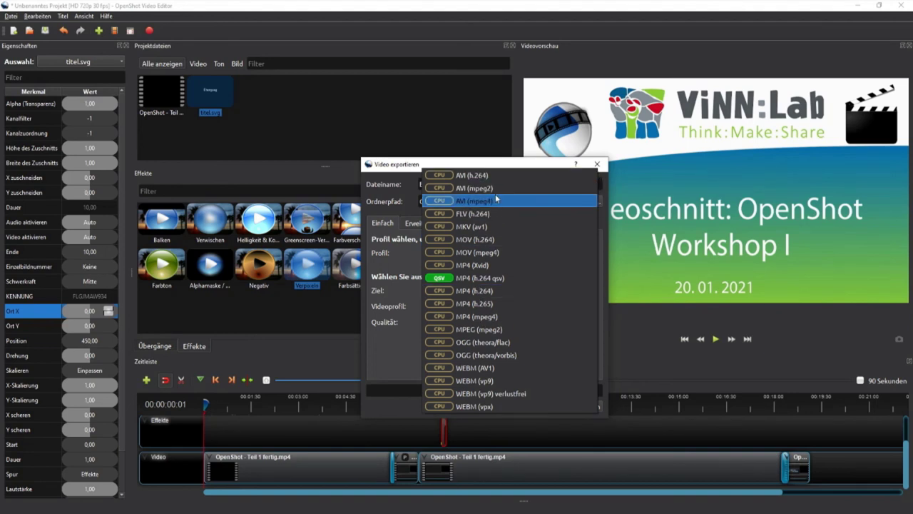
{"action": "left_click", "coordinate": [474, 278]}
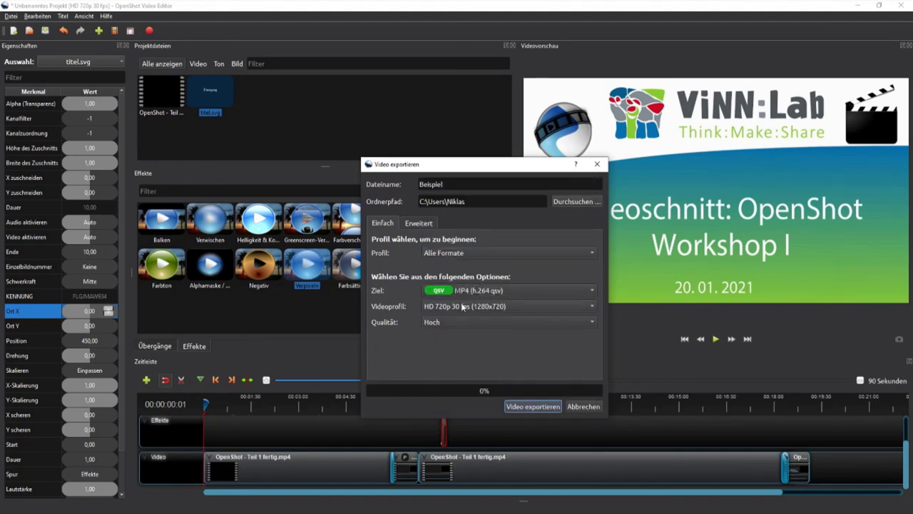
{"action": "left_click", "coordinate": [456, 307]}
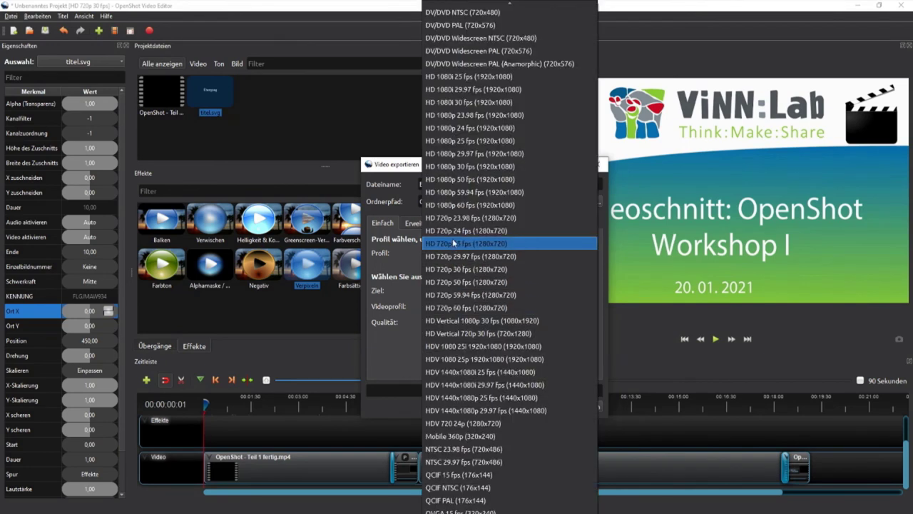
{"action": "left_click", "coordinate": [470, 205]}
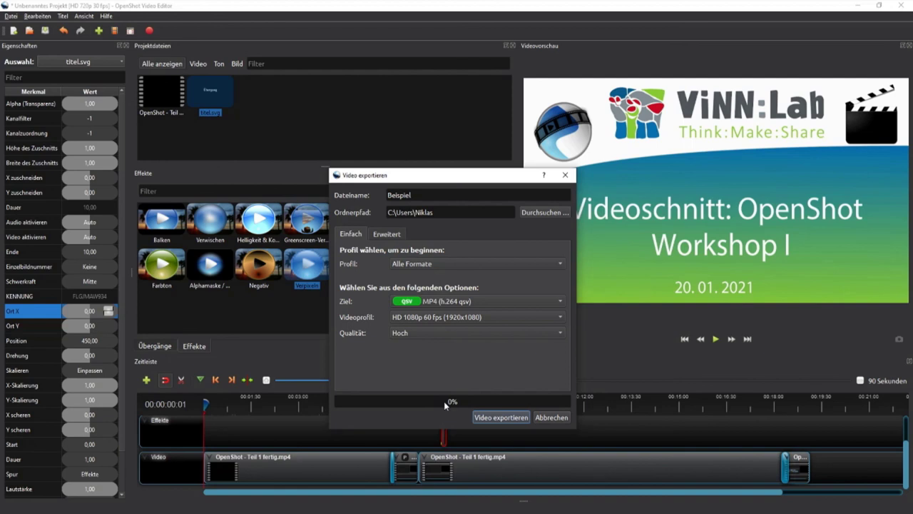
Step: Cancel the export, deselect the title clip, and move the playhead to about 6:00
{"action": "left_click", "coordinate": [551, 417]}
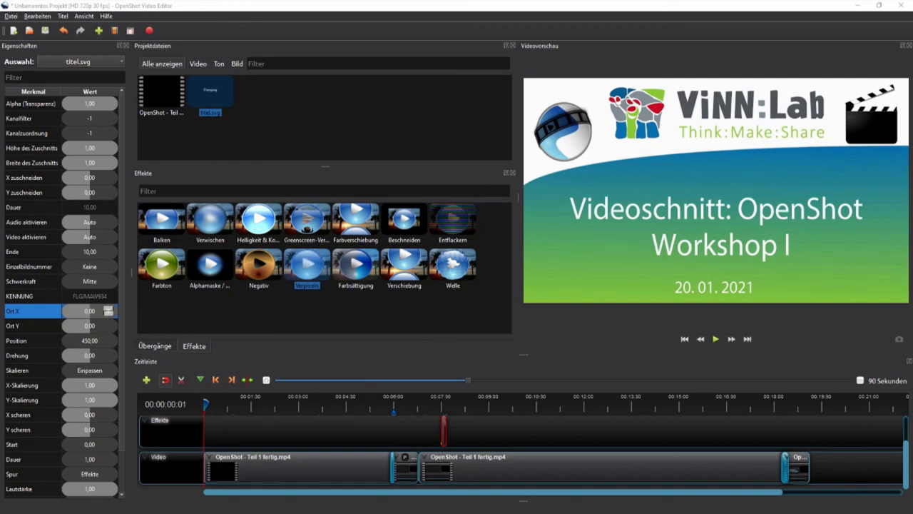
{"action": "left_click", "coordinate": [581, 434]}
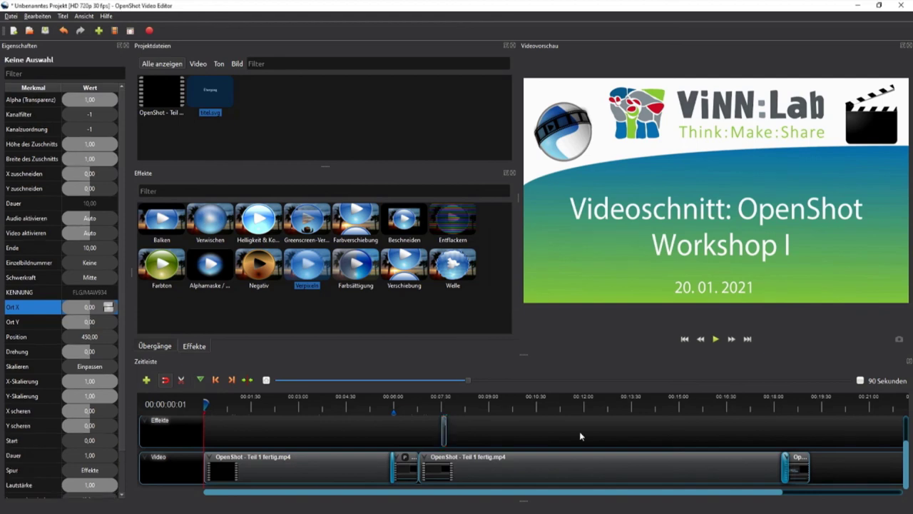
{"action": "scroll", "coordinate": [578, 425], "scroll_direction": "down", "scroll_amount": 1}
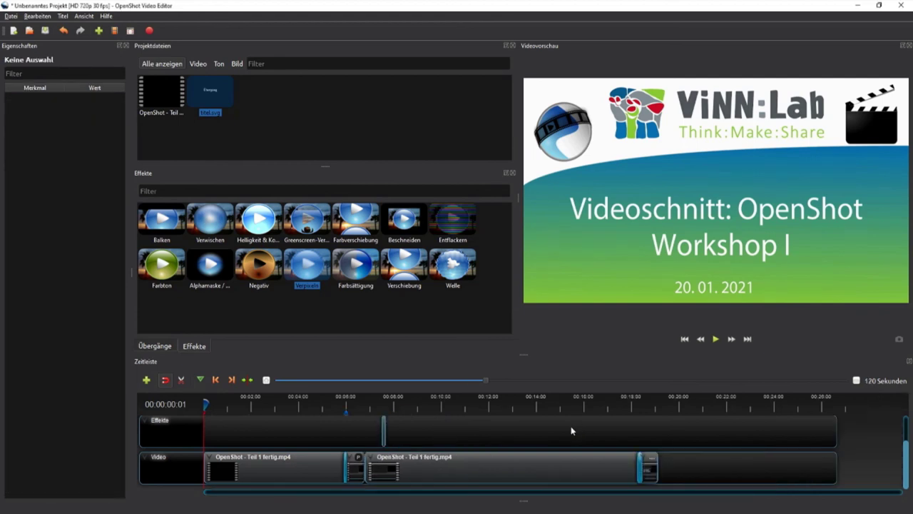
{"action": "scroll", "coordinate": [450, 447], "scroll_direction": "up", "scroll_amount": 1}
{"action": "scroll", "coordinate": [448, 447], "scroll_direction": "down", "scroll_amount": 1}
{"action": "left_click_drag", "start_coordinate": [205, 404], "coordinate": [358, 409]}
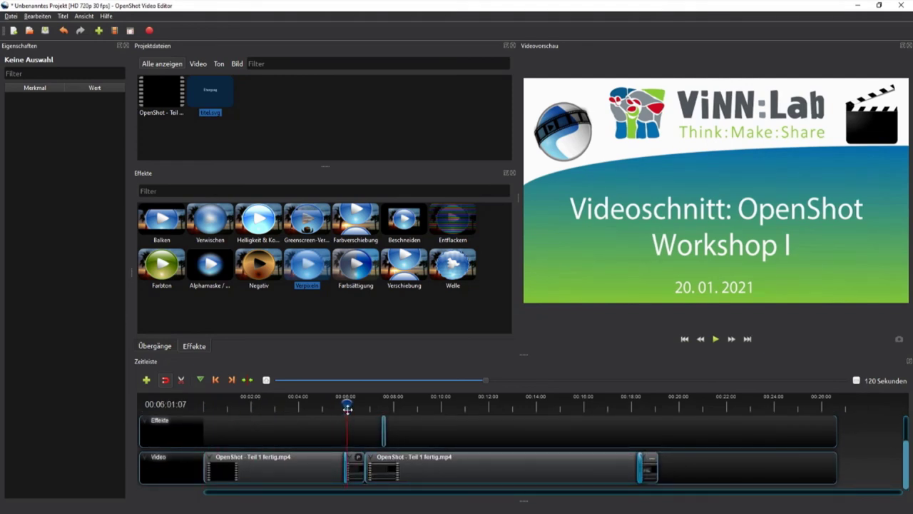